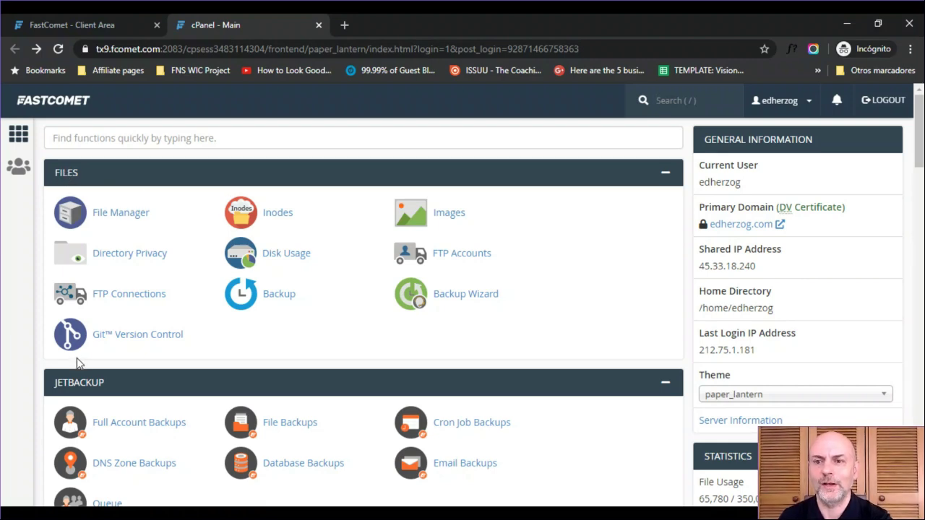
- Scroll through the cPanel home page to browse the available tools
{"action": "scroll", "coordinate": [918, 144], "scroll_direction": "down", "scroll_amount": 3}
{"action": "left_click_drag", "start_coordinate": [923, 173], "coordinate": [920, 453]}
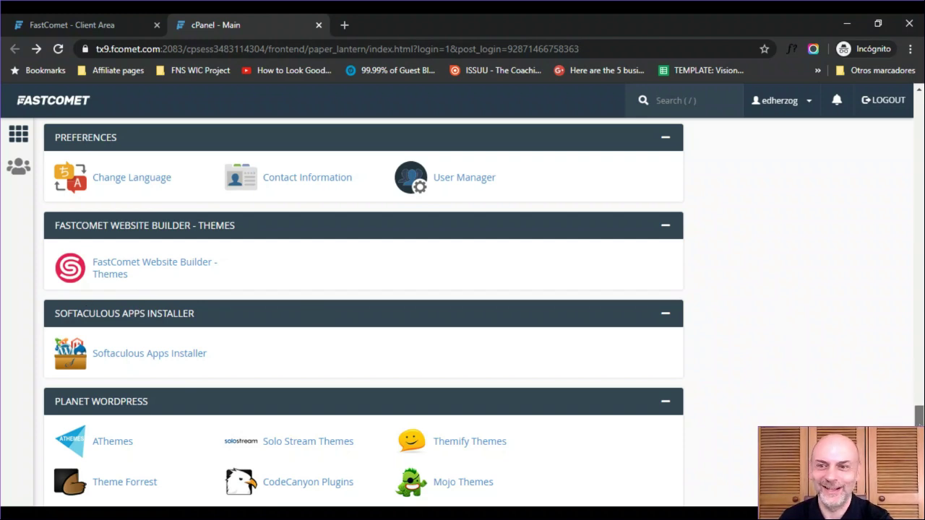
{"action": "scroll", "coordinate": [361, 310], "scroll_direction": "down", "scroll_amount": 2}
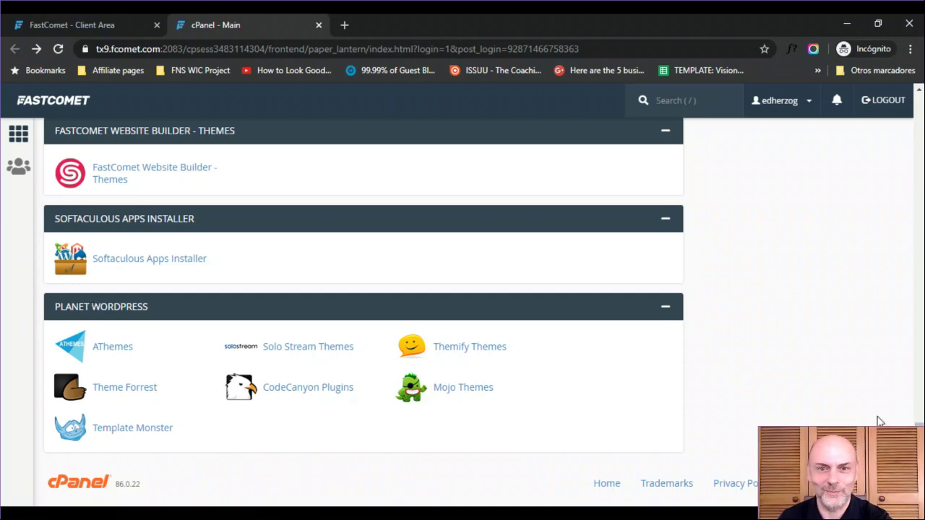
{"action": "scroll", "coordinate": [466, 218], "scroll_direction": "up", "scroll_amount": 15}
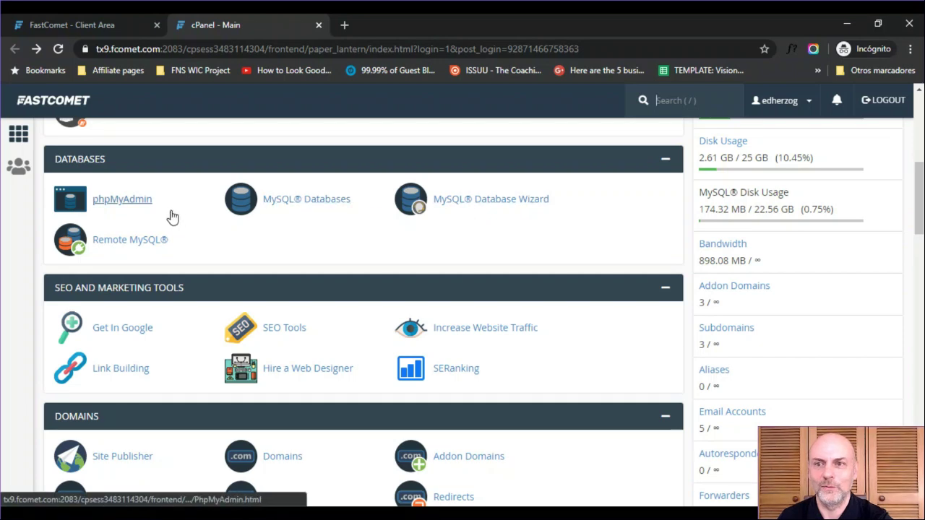
{"action": "scroll", "coordinate": [325, 309], "scroll_direction": "up", "scroll_amount": 10}
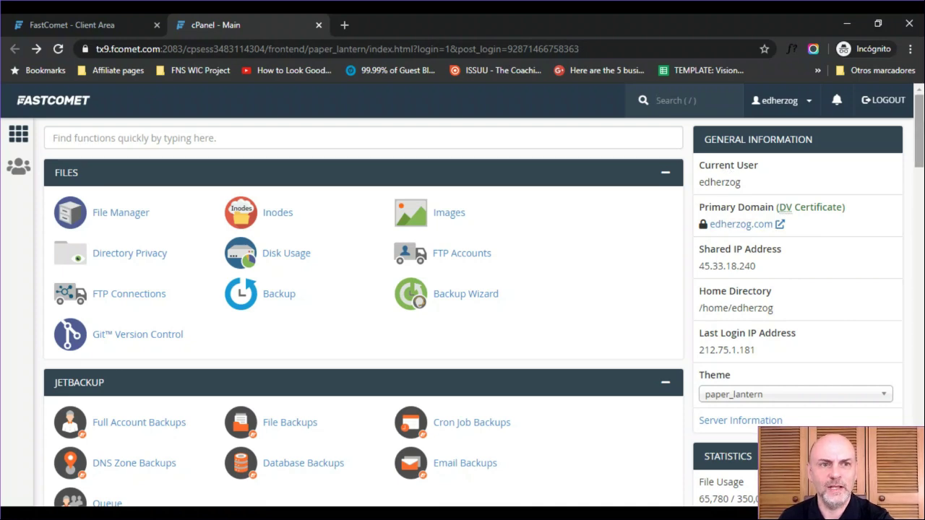
{"action": "left_click_drag", "start_coordinate": [918, 125], "coordinate": [918, 179]}
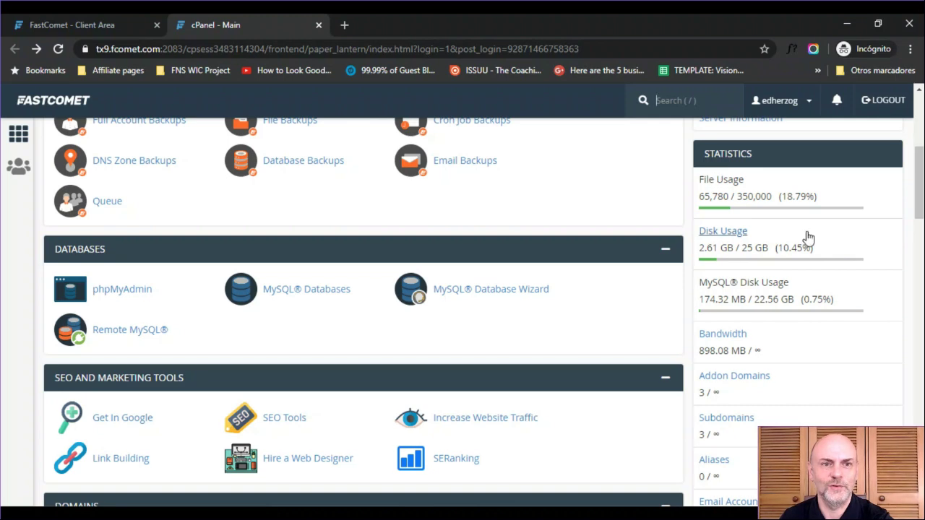
{"action": "scroll", "coordinate": [73, 445], "scroll_direction": "down", "scroll_amount": 3}
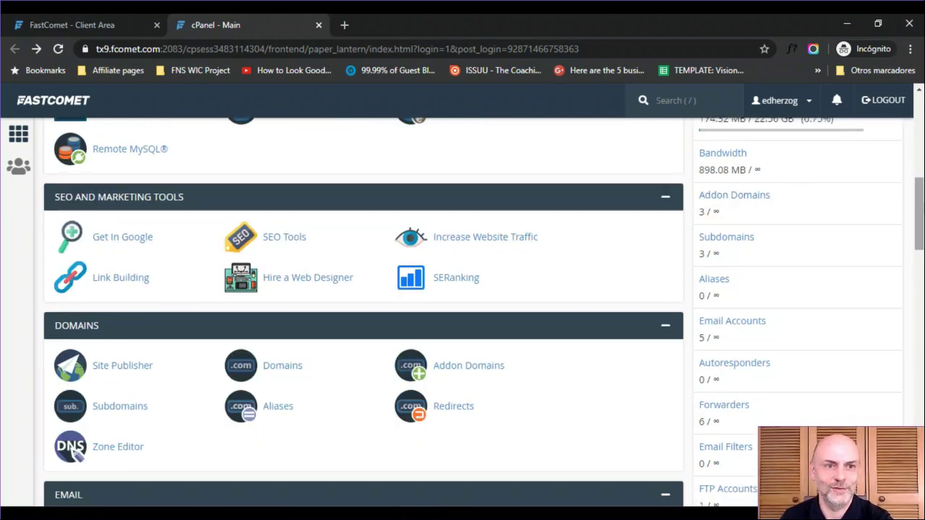
{"action": "scroll", "coordinate": [364, 297], "scroll_direction": "down", "scroll_amount": 3}
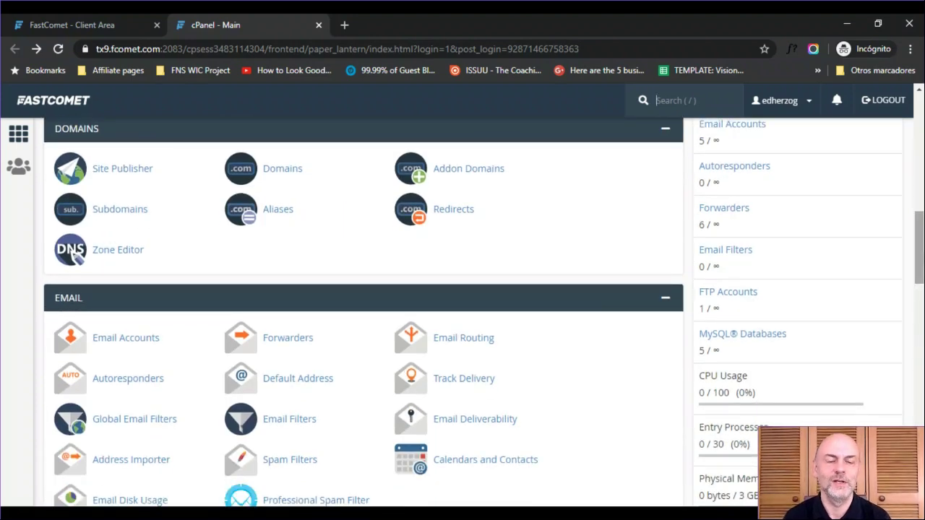
{"action": "scroll", "coordinate": [364, 312], "scroll_direction": "down", "scroll_amount": 6}
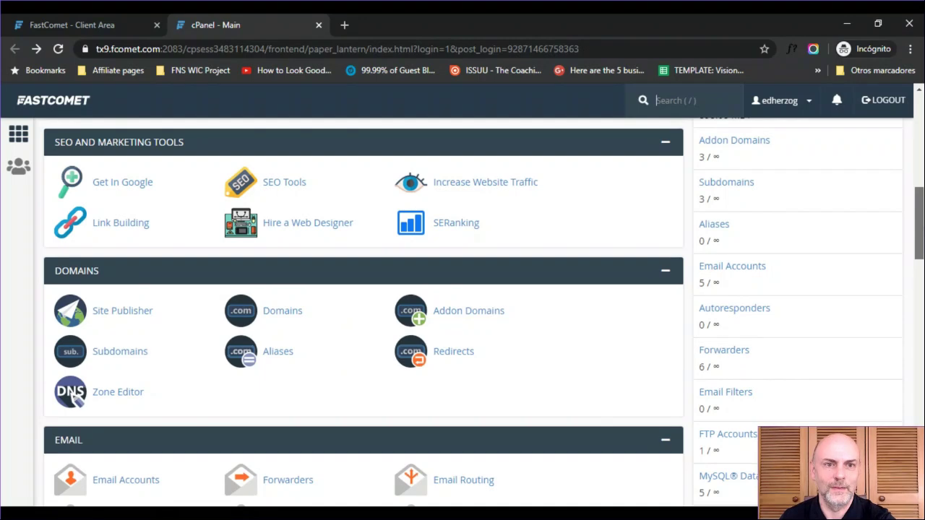
{"action": "scroll", "coordinate": [809, 121], "scroll_direction": "up", "scroll_amount": 8}
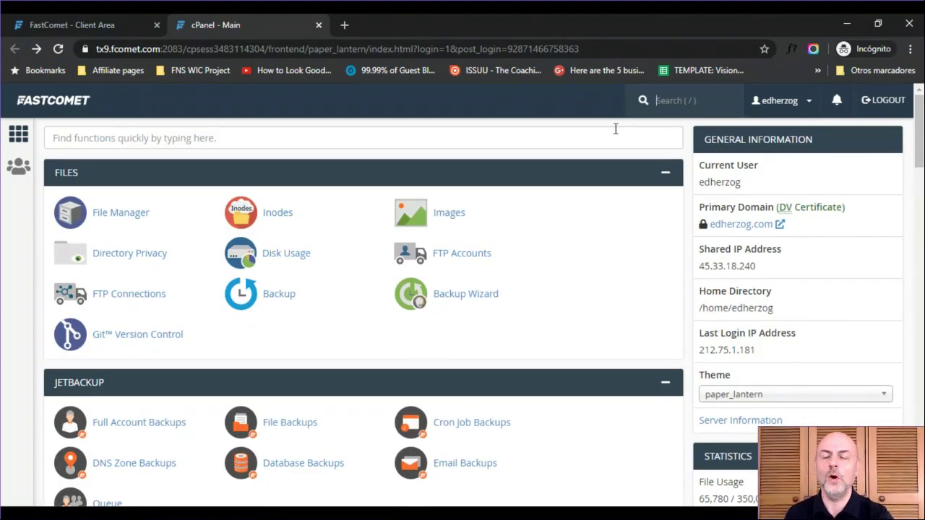
- Try the searches 'file' and 'ph', then filter by 'doma' and open Domains
{"action": "left_click", "coordinate": [555, 138]}
{"action": "type", "text": "file"}
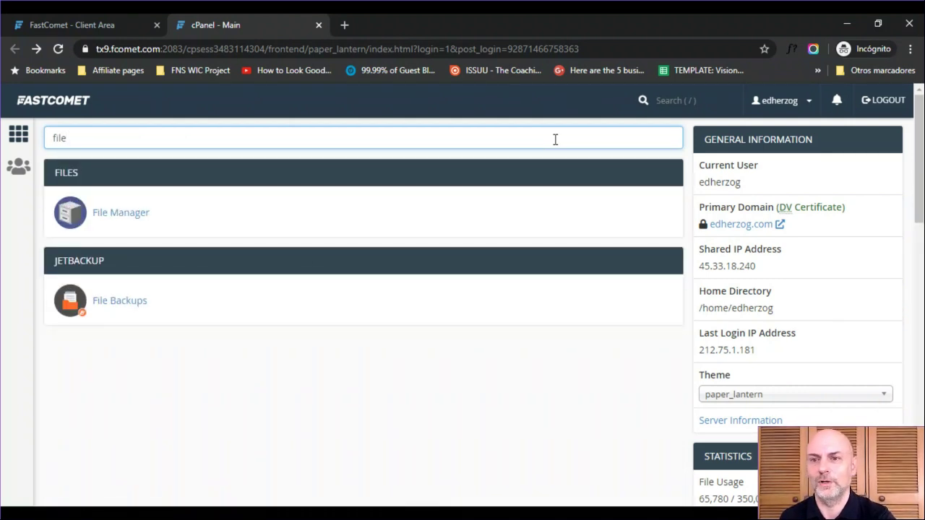
{"action": "key", "text": "BackSpace"}
{"action": "key", "text": "BackSpace"}
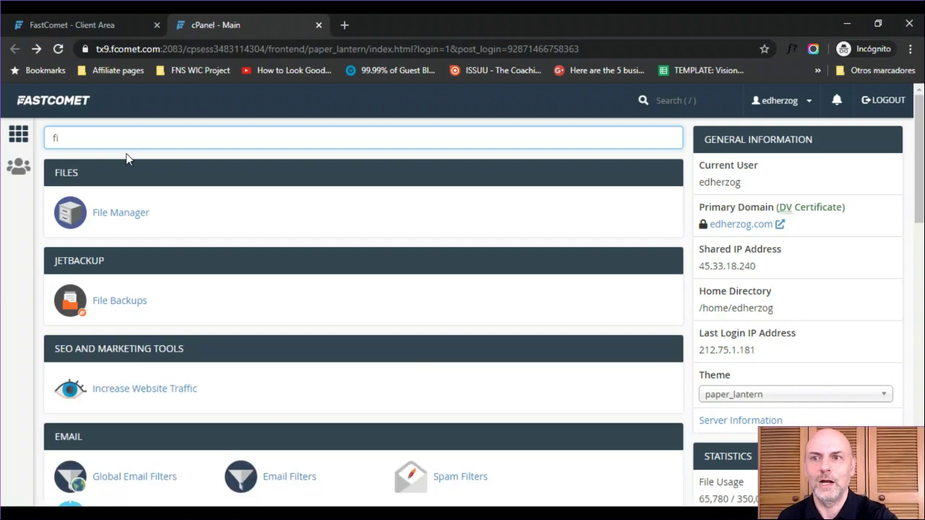
{"action": "key", "text": "BackSpace"}
{"action": "key", "text": "BackSpace"}
{"action": "type", "text": "ph"}
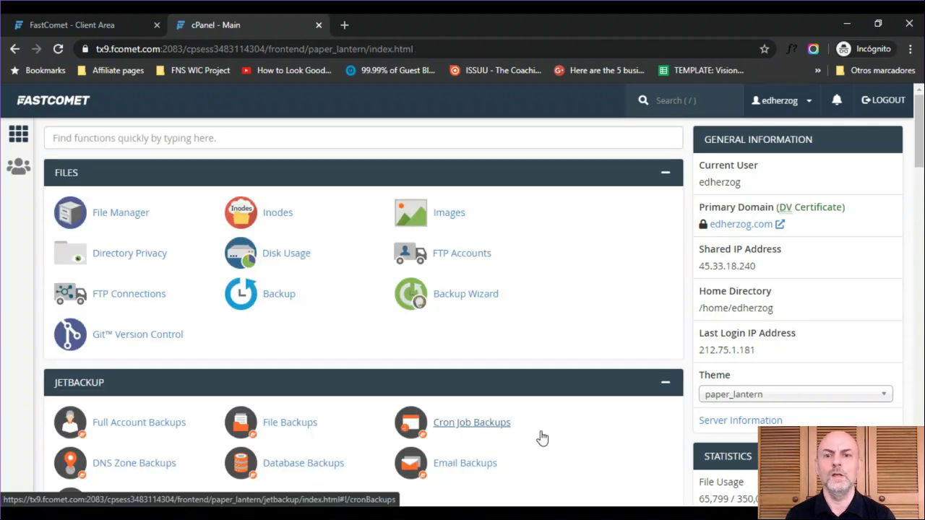
{"action": "left_click", "coordinate": [226, 143]}
{"action": "type", "text": "doma"}
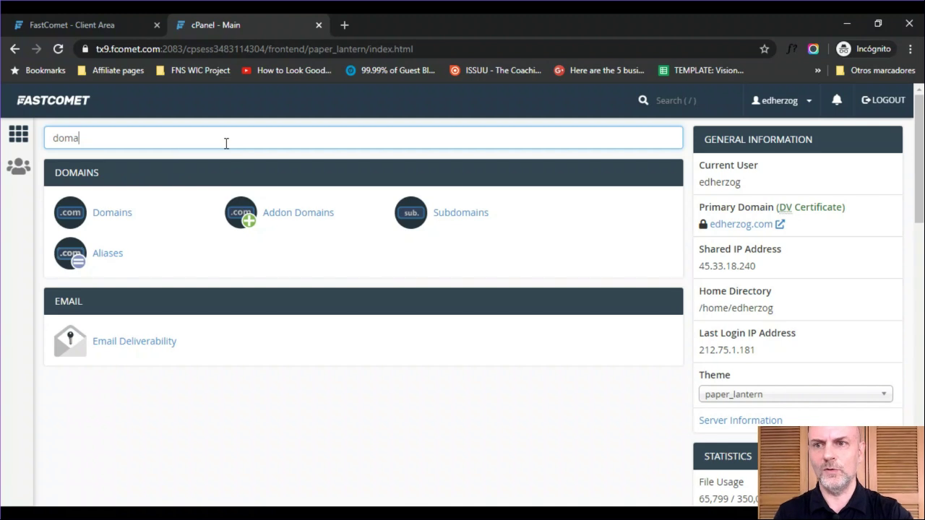
{"action": "left_click", "coordinate": [104, 217]}
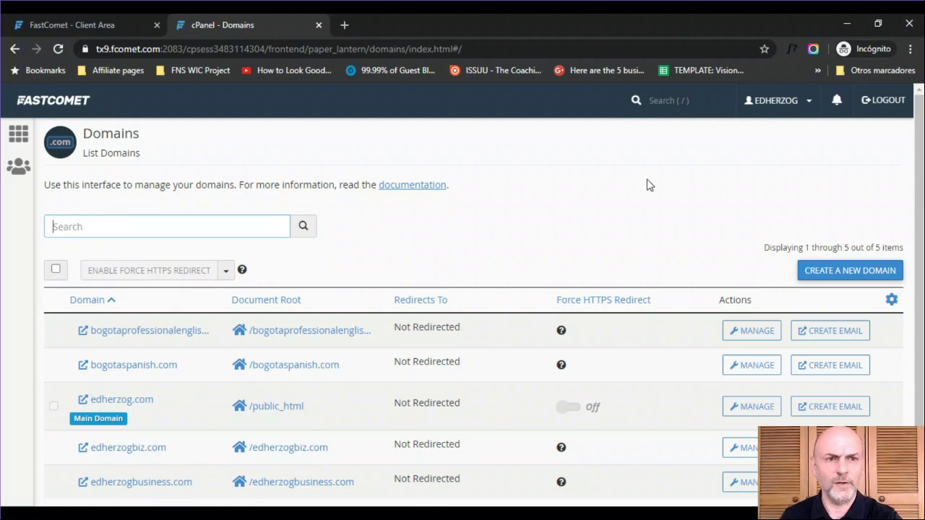
- Manage edherzog.com from the domain list and view its /public_html document root
{"action": "scroll", "coordinate": [919, 253], "scroll_direction": "down", "scroll_amount": 2}
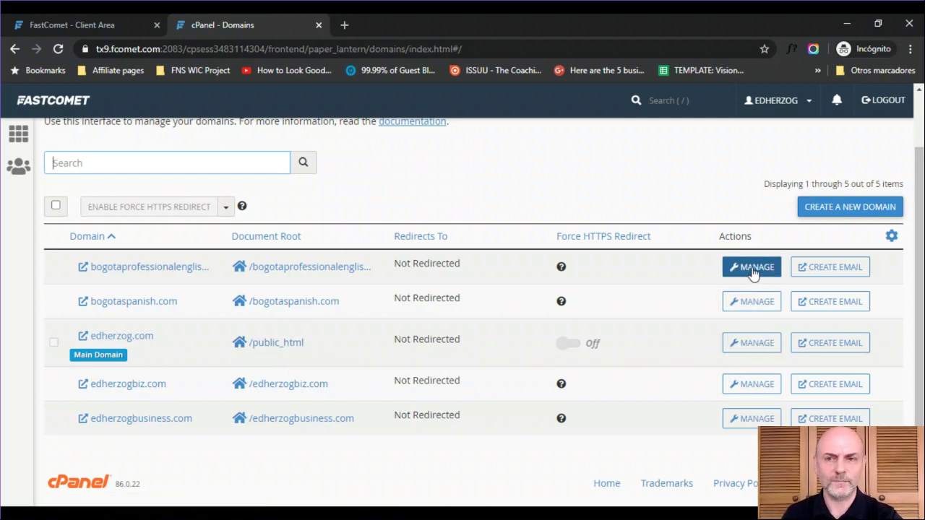
{"action": "left_click", "coordinate": [753, 344]}
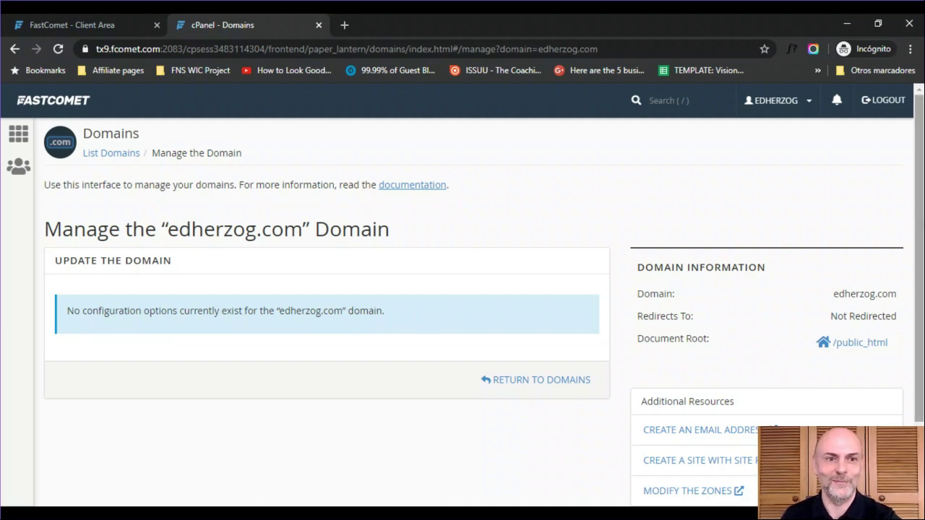
{"action": "scroll", "coordinate": [463, 303], "scroll_direction": "down", "scroll_amount": 2}
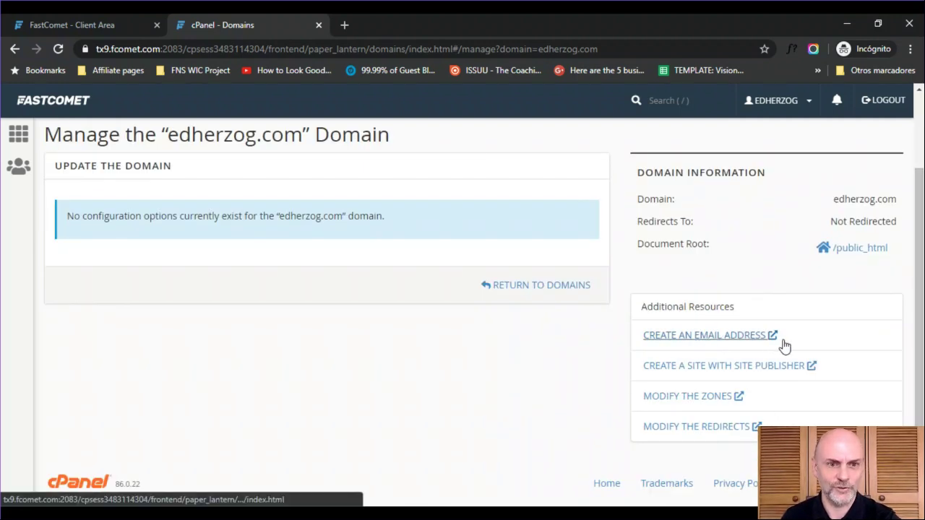
{"action": "left_click", "coordinate": [677, 399]}
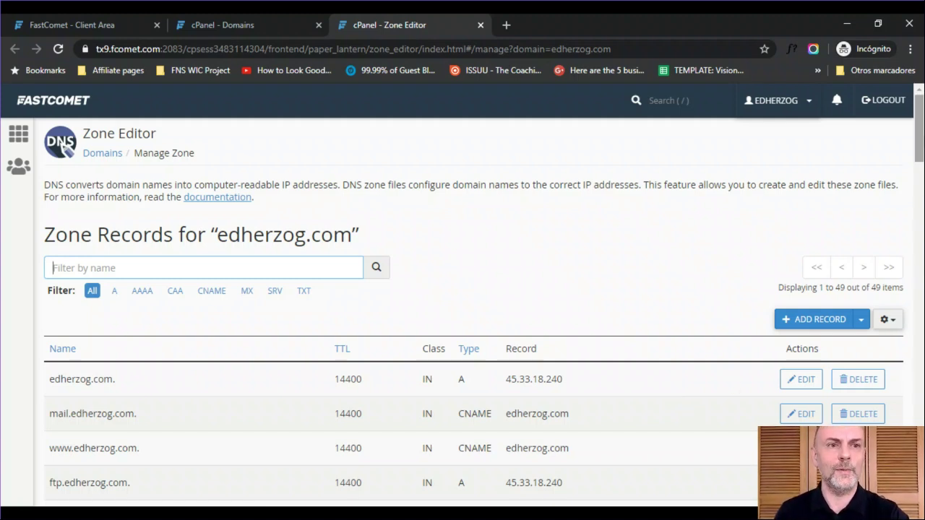
{"action": "left_click_drag", "start_coordinate": [923, 143], "coordinate": [923, 161]}
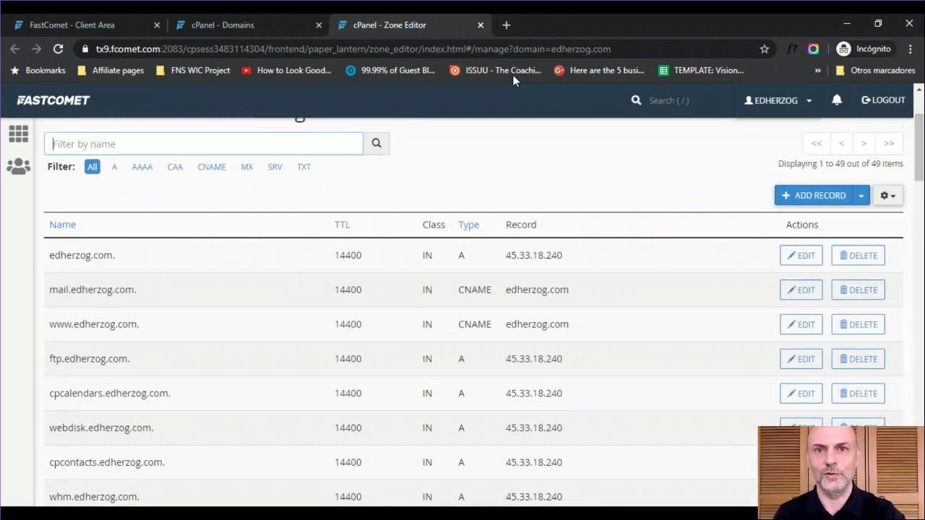
{"action": "left_click", "coordinate": [480, 26]}
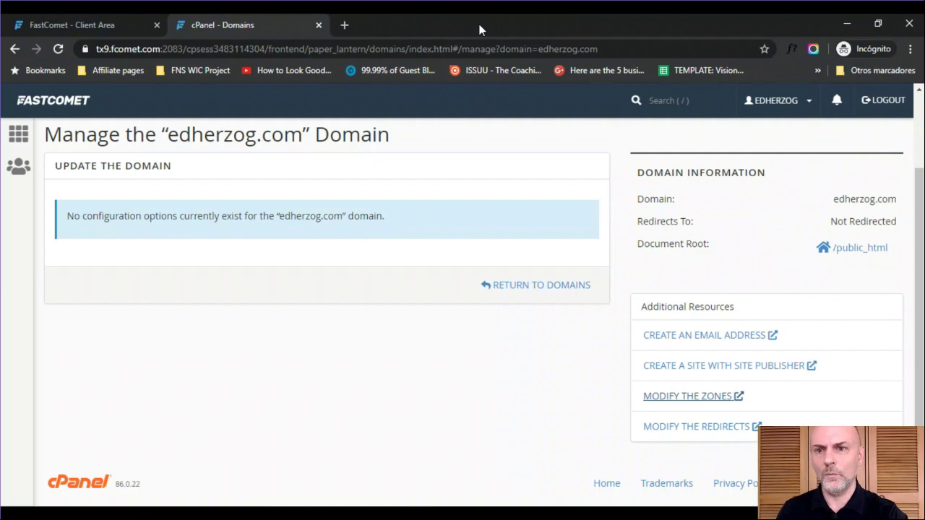
{"action": "left_click", "coordinate": [18, 144]}
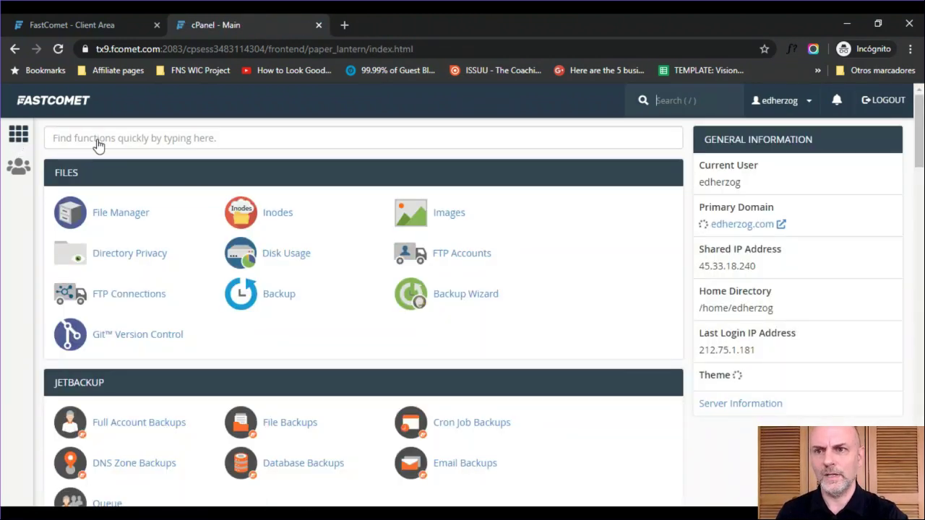
- Filter tools by 'dom' and open Domains, then go back home to search again
{"action": "left_click", "coordinate": [107, 132]}
{"action": "type", "text": "dom"}
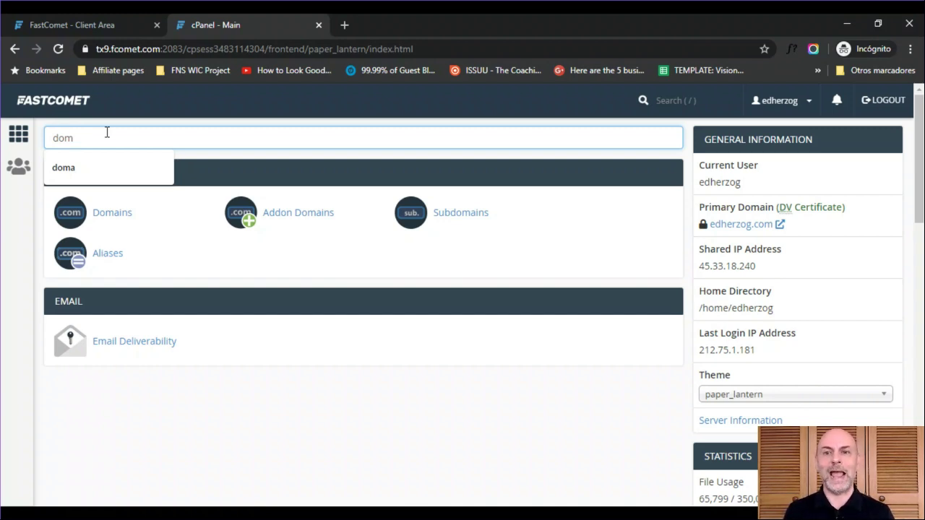
{"action": "left_click", "coordinate": [108, 213]}
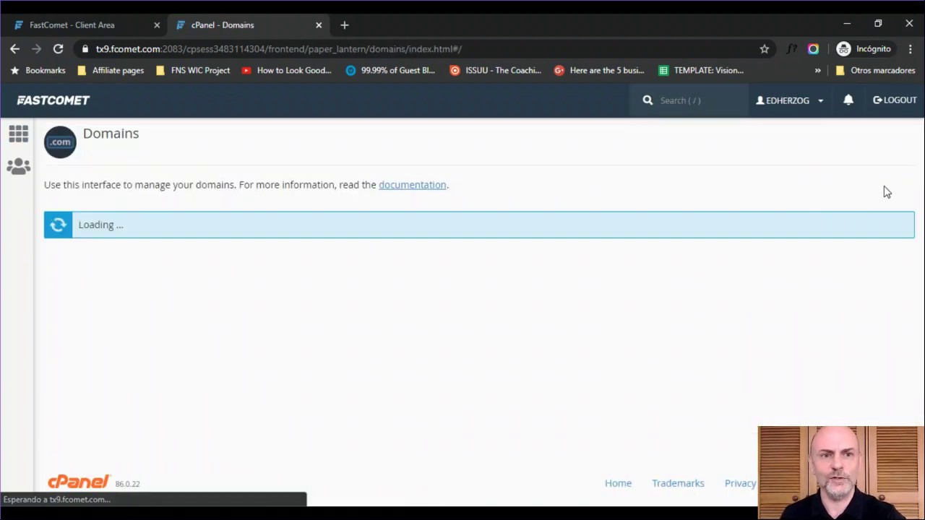
{"action": "scroll", "coordinate": [911, 209], "scroll_direction": "down", "scroll_amount": 1}
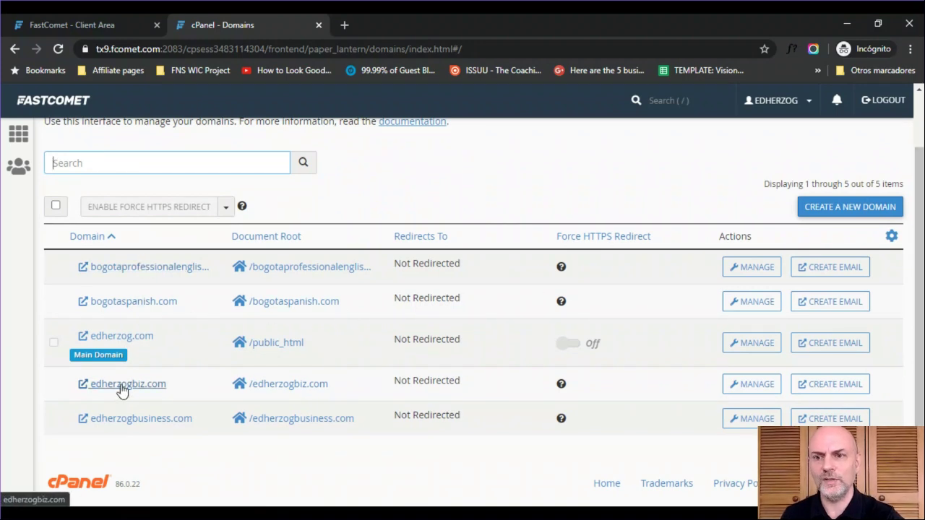
{"action": "left_click", "coordinate": [21, 141]}
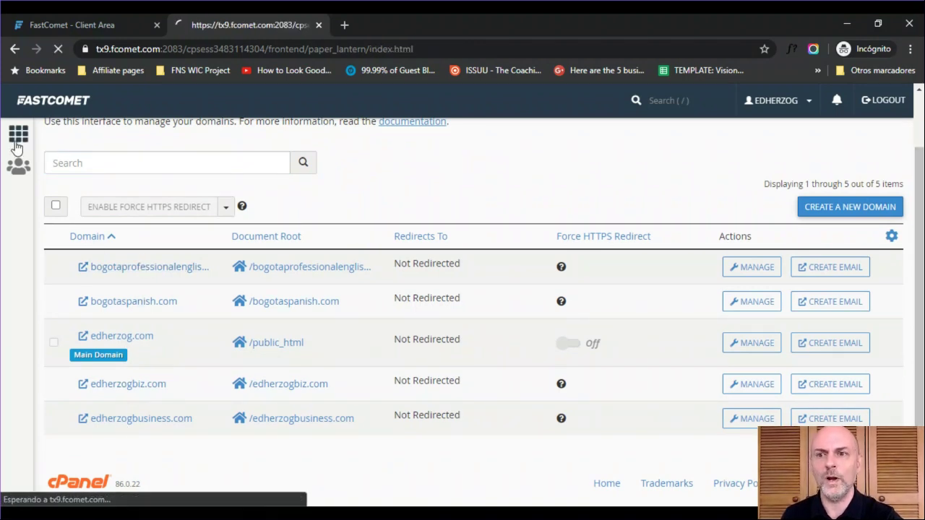
{"action": "left_click", "coordinate": [116, 137]}
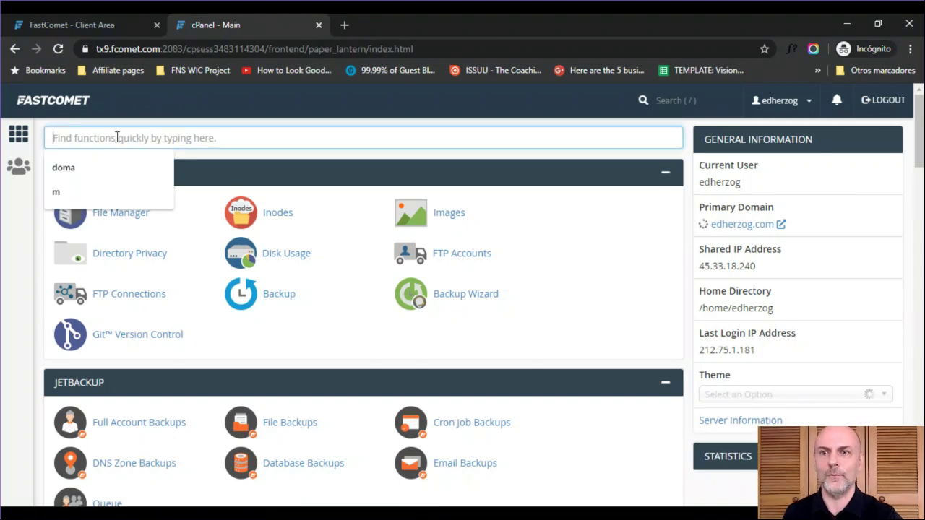
- Open Addon Domains from the 'dom' results, review the four addon domains, then return home
{"action": "type", "text": "dom"}
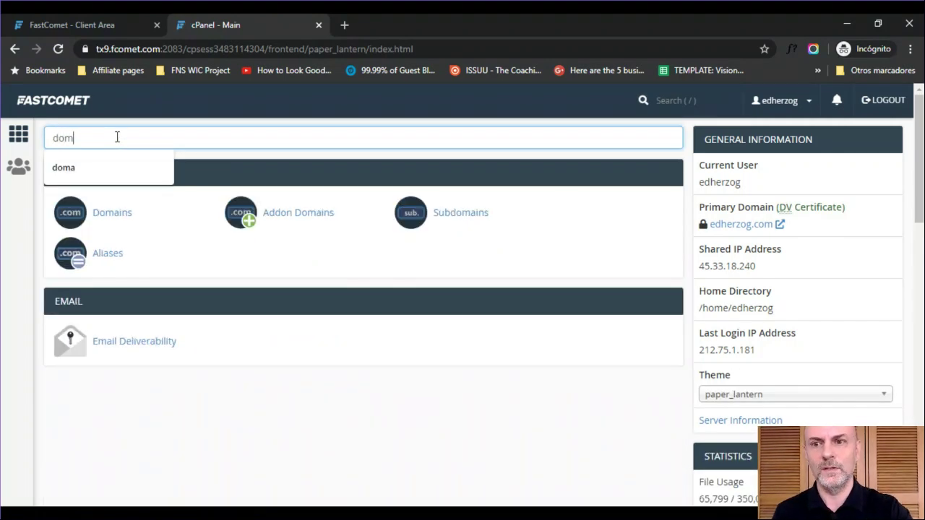
{"action": "left_click", "coordinate": [282, 214]}
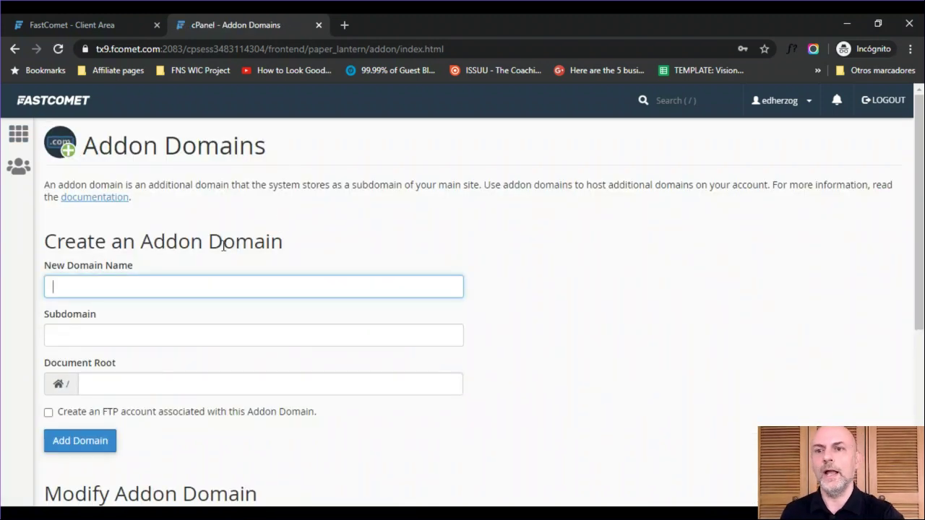
{"action": "scroll", "coordinate": [255, 250], "scroll_direction": "down", "scroll_amount": 2}
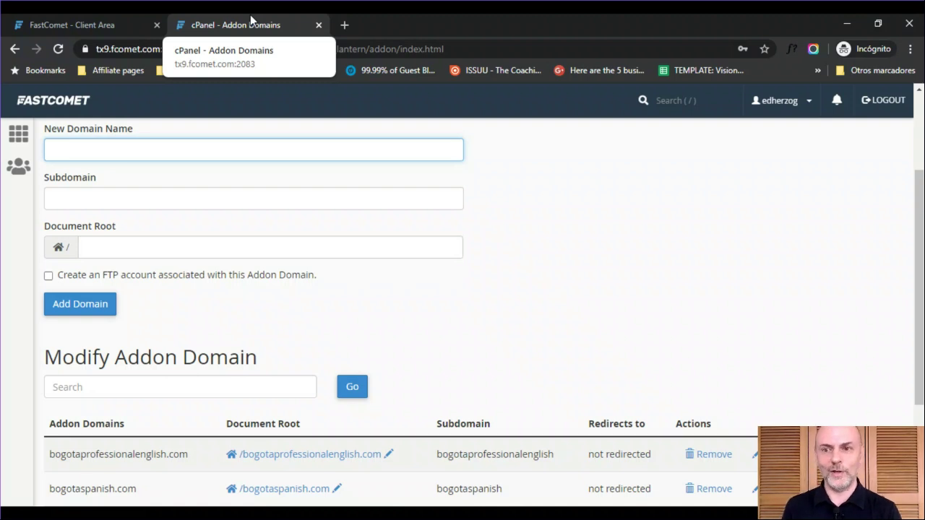
{"action": "scroll", "coordinate": [918, 289], "scroll_direction": "down", "scroll_amount": 3}
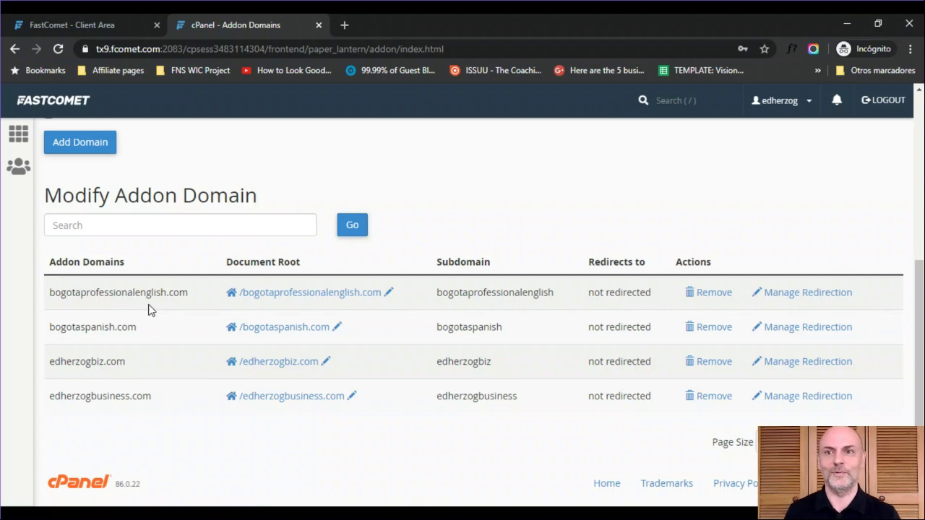
{"action": "left_click", "coordinate": [14, 138]}
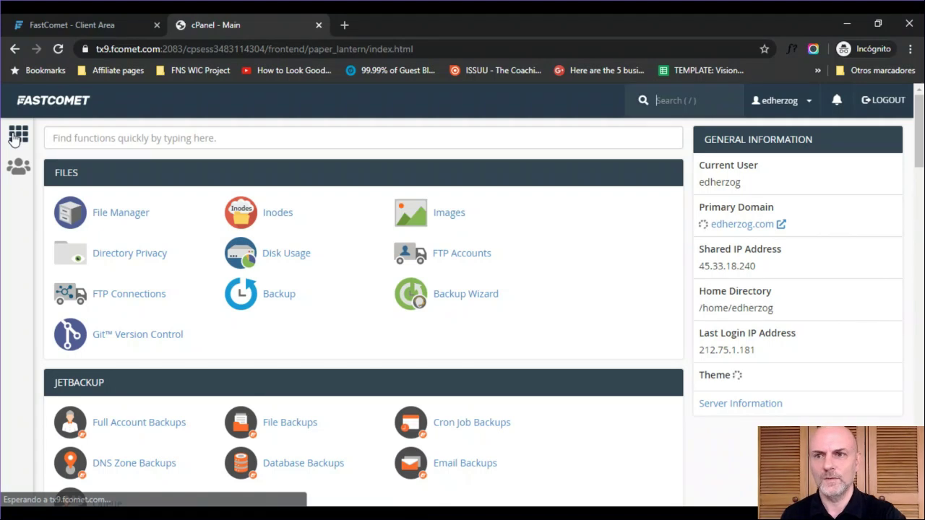
- Open Subdomains via a 'dom' search and enter 'jobs' as a new subdomain under edherzog.com
{"action": "left_click", "coordinate": [164, 139]}
{"action": "type", "text": "dom"}
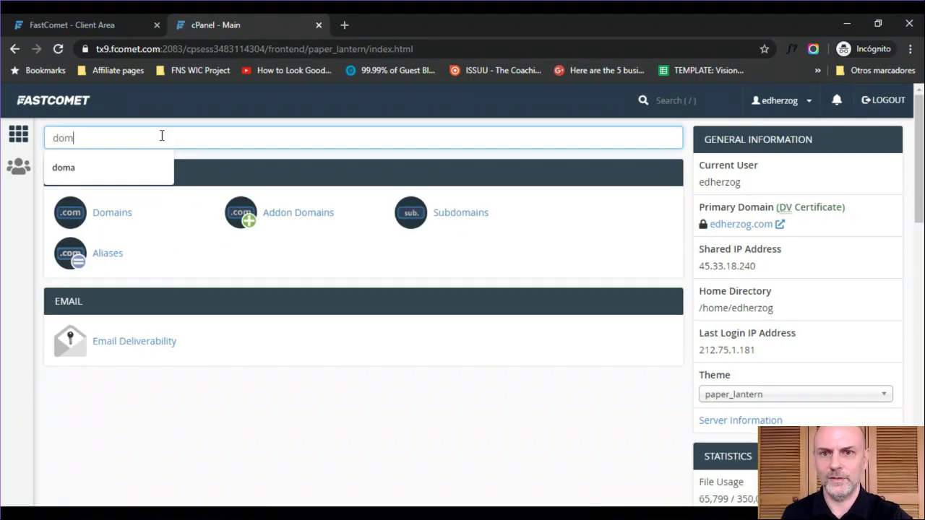
{"action": "left_click", "coordinate": [442, 213]}
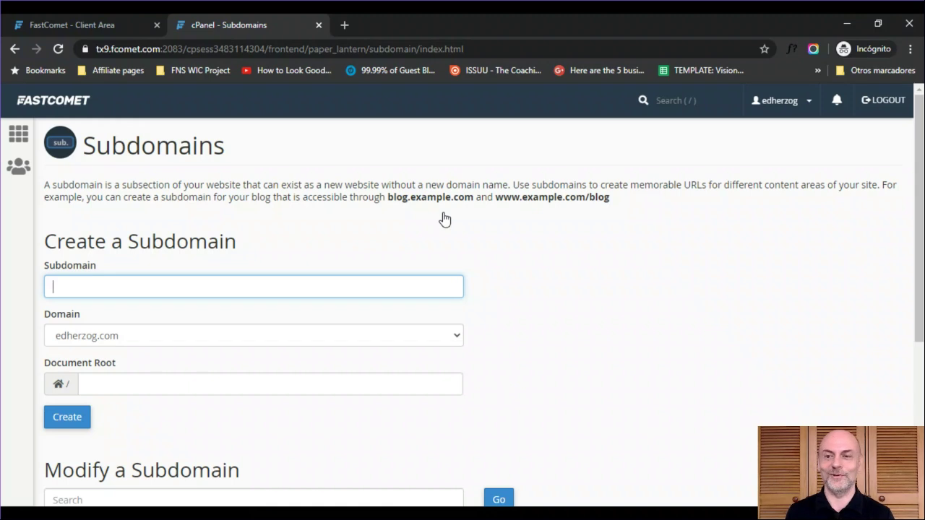
{"action": "type", "text": "jobs"}
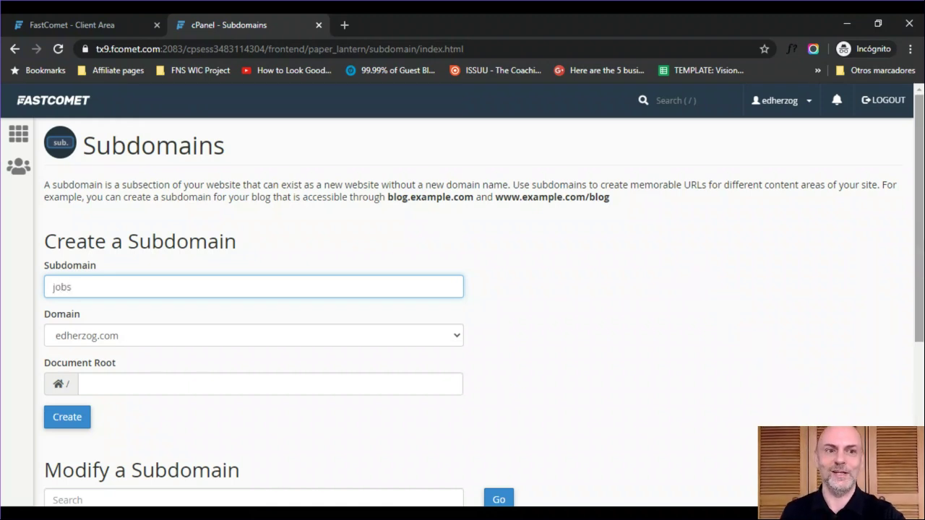
{"action": "scroll", "coordinate": [396, 248], "scroll_direction": "down", "scroll_amount": 2}
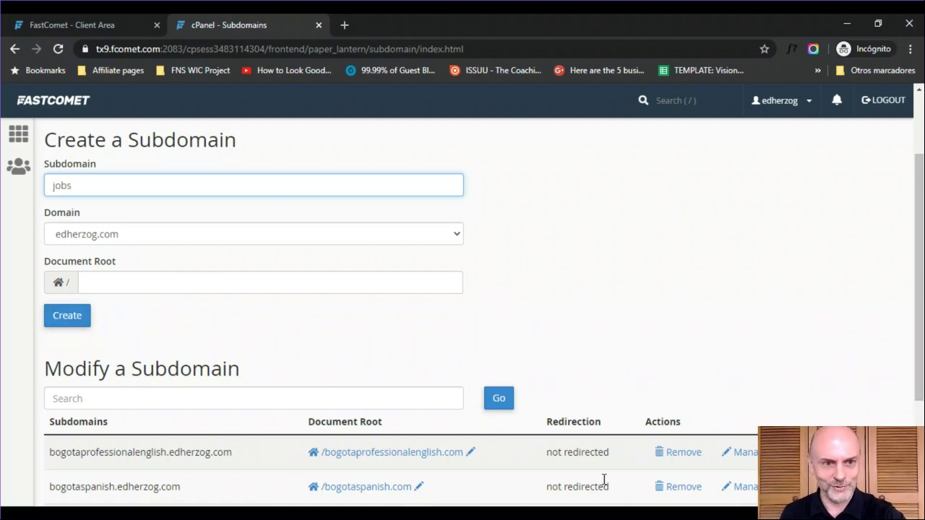
{"action": "scroll", "coordinate": [470, 311], "scroll_direction": "down", "scroll_amount": 3}
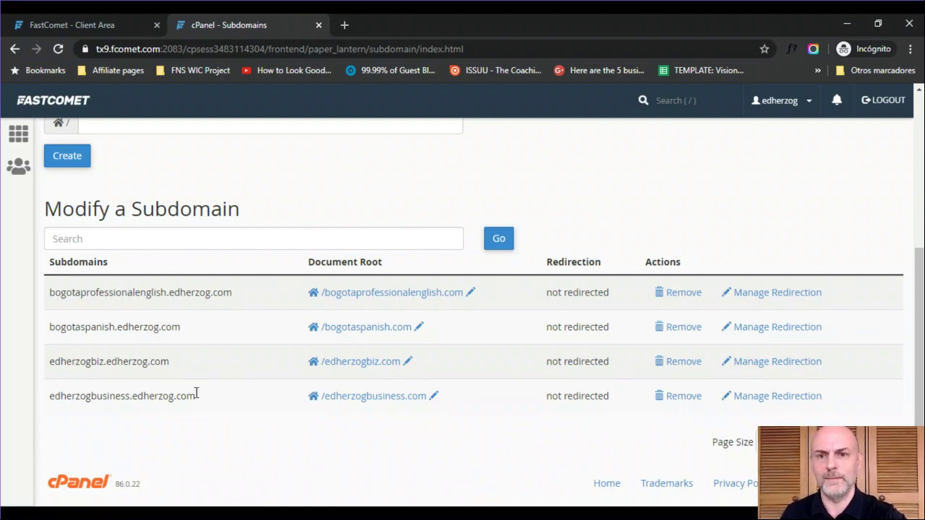
{"action": "scroll", "coordinate": [426, 327], "scroll_direction": "up", "scroll_amount": 3}
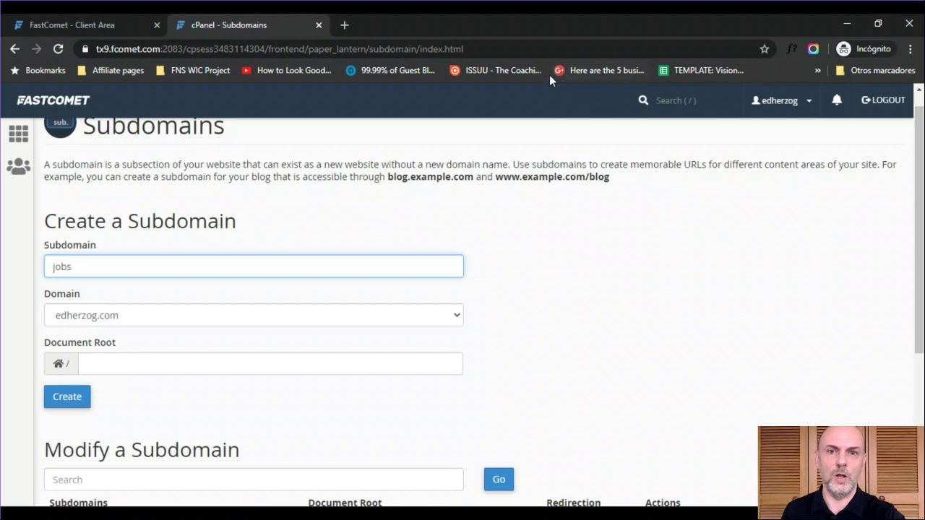
{"action": "left_click_drag", "start_coordinate": [74, 272], "coordinate": [25, 269]}
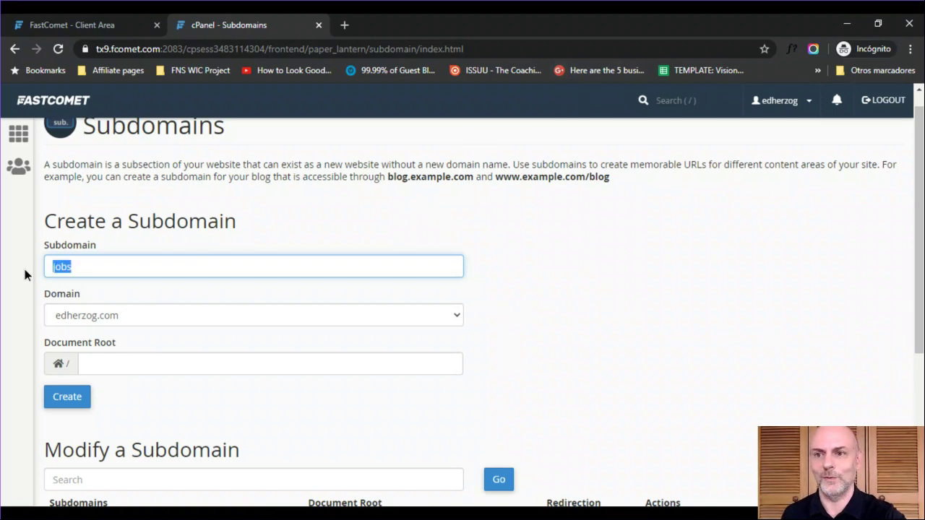
- Change the subdomain name to 'blog', then filter the home tools by 'sof'
{"action": "type", "text": "blog"}
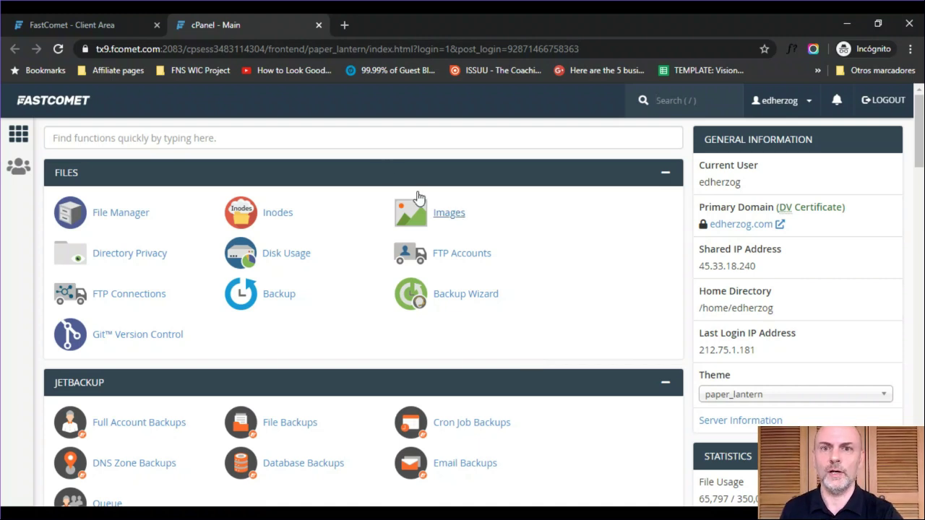
{"action": "left_click", "coordinate": [361, 139]}
{"action": "type", "text": "sof"}
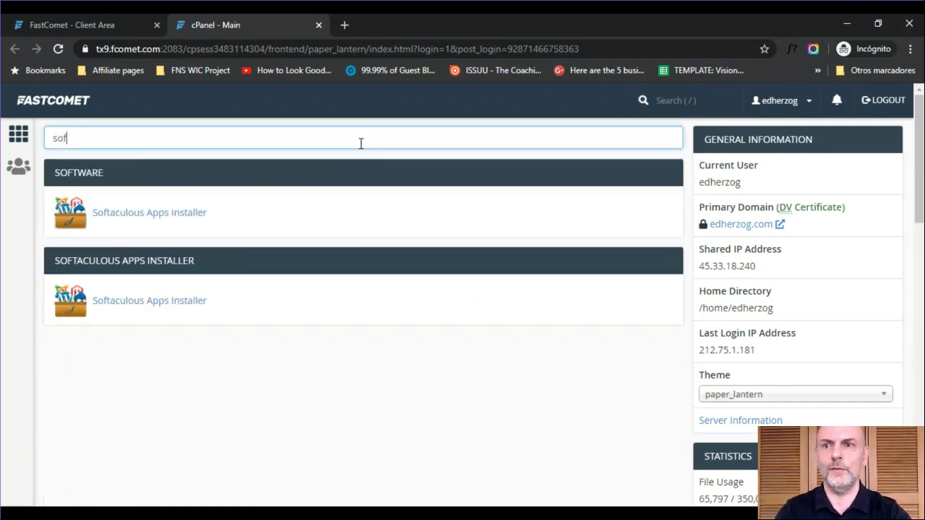
- Open Softaculous Apps Installer and reveal the WordPress tile's Install/Demo/Overview options
{"action": "left_click", "coordinate": [128, 224]}
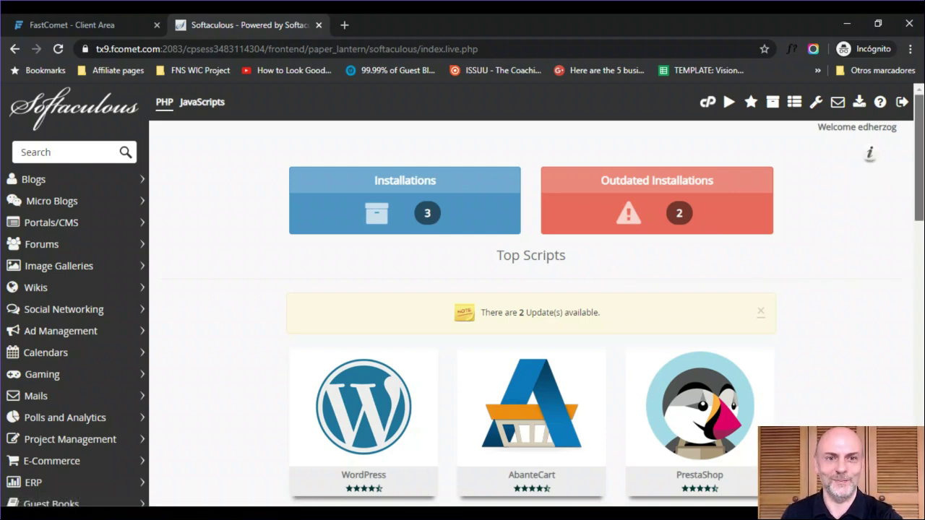
{"action": "scroll", "coordinate": [869, 153], "scroll_direction": "down", "scroll_amount": 3}
{"action": "mouse_move", "coordinate": [347, 211]}
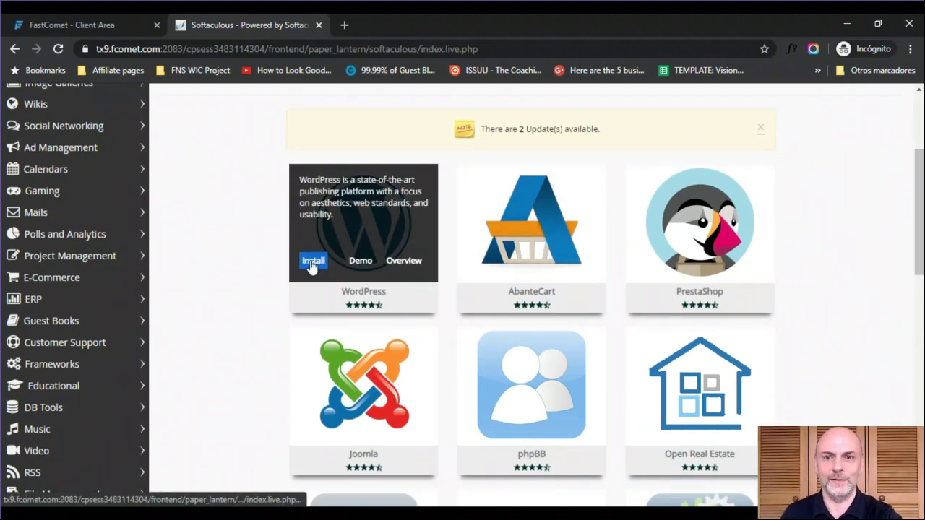
{"action": "left_click", "coordinate": [313, 261]}
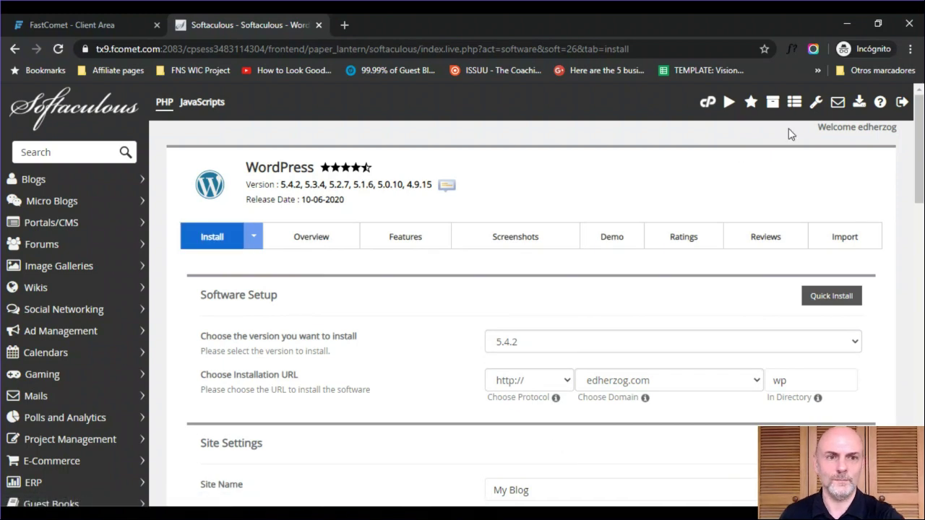
{"action": "scroll", "coordinate": [535, 296], "scroll_direction": "down", "scroll_amount": 2}
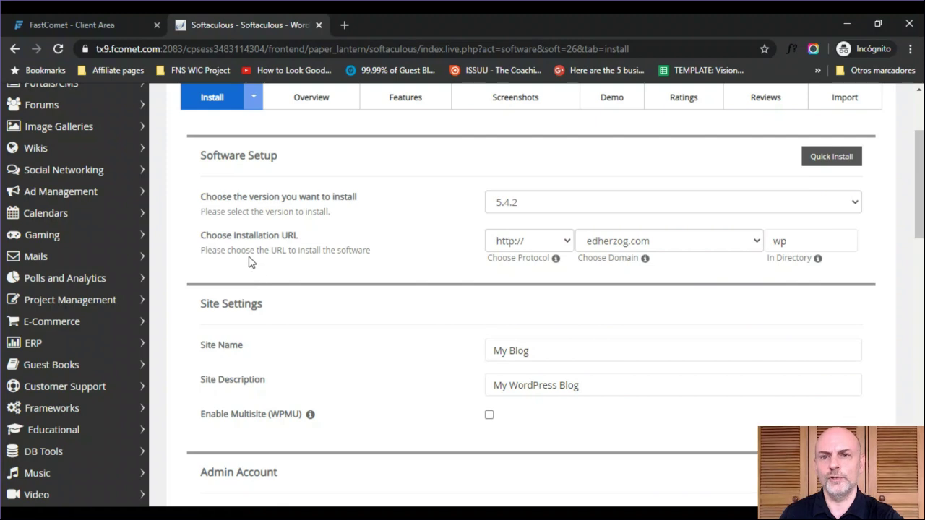
{"action": "left_click", "coordinate": [568, 242]}
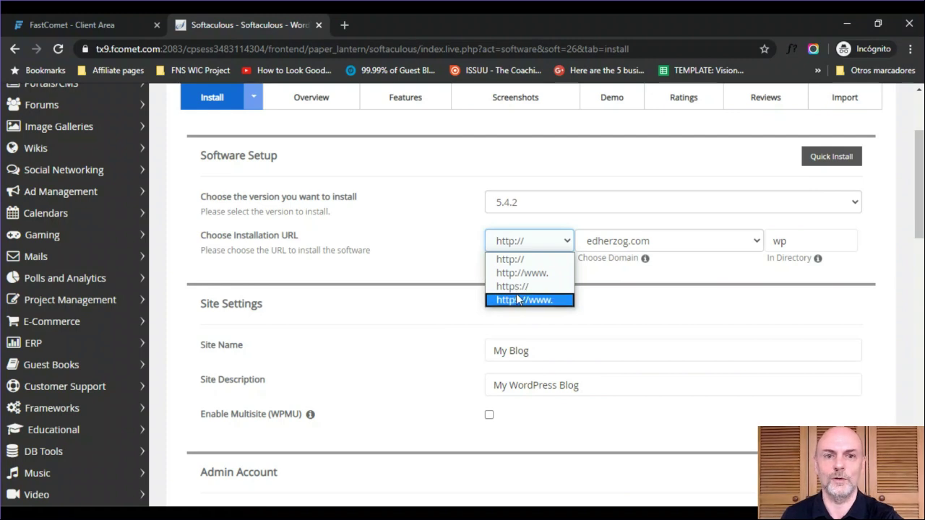
{"action": "left_click", "coordinate": [691, 286]}
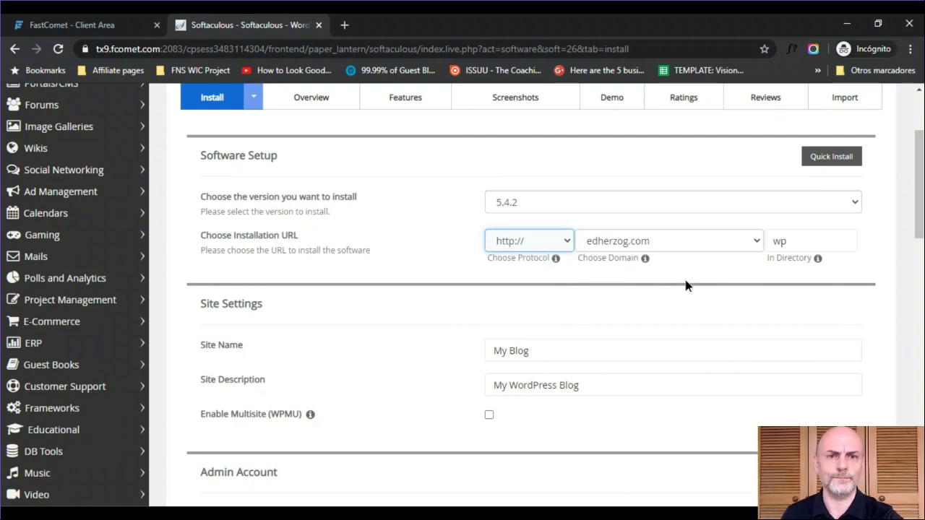
{"action": "left_click", "coordinate": [728, 242]}
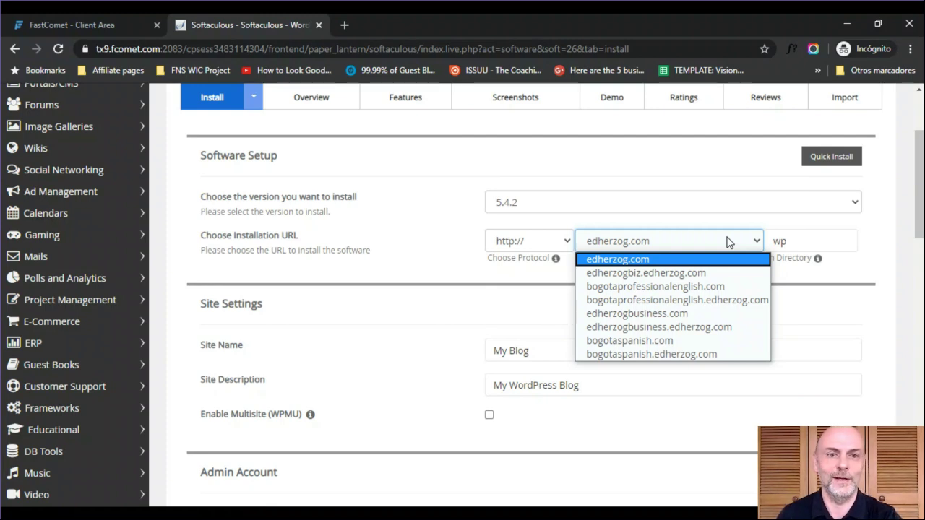
{"action": "left_click", "coordinate": [669, 340]}
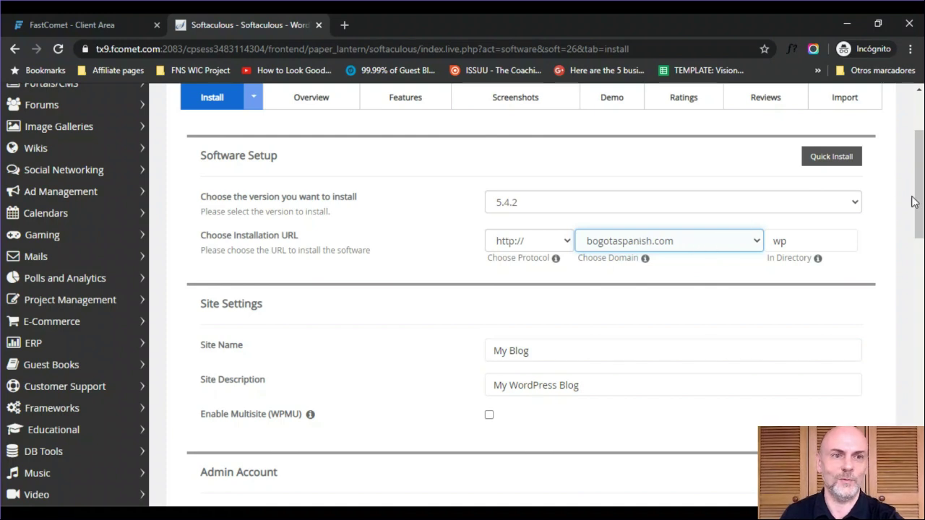
{"action": "left_click_drag", "start_coordinate": [920, 193], "coordinate": [921, 223]}
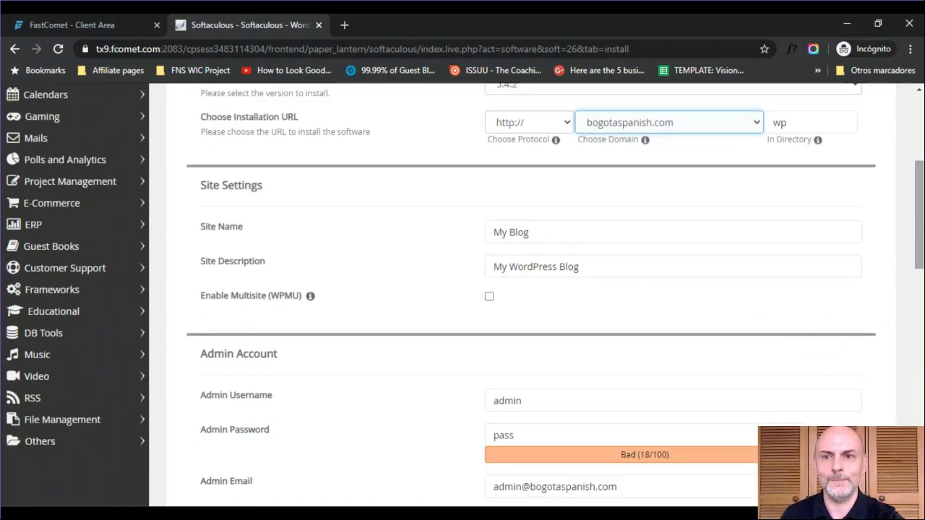
- Replace My Blog with 'Bogota Spanish' and the default description with 'Learn Spanish'
{"action": "left_click_drag", "start_coordinate": [574, 233], "coordinate": [476, 231]}
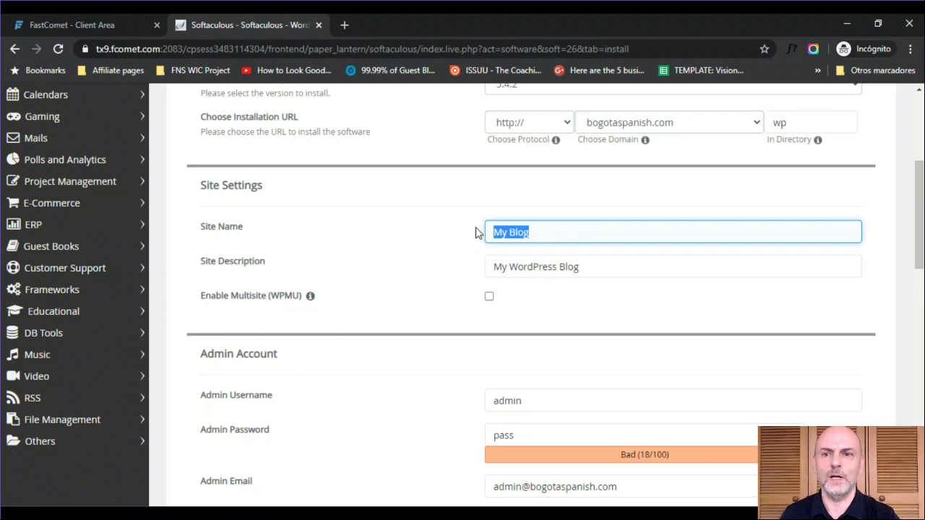
{"action": "type", "text": "Bogota Spa"}
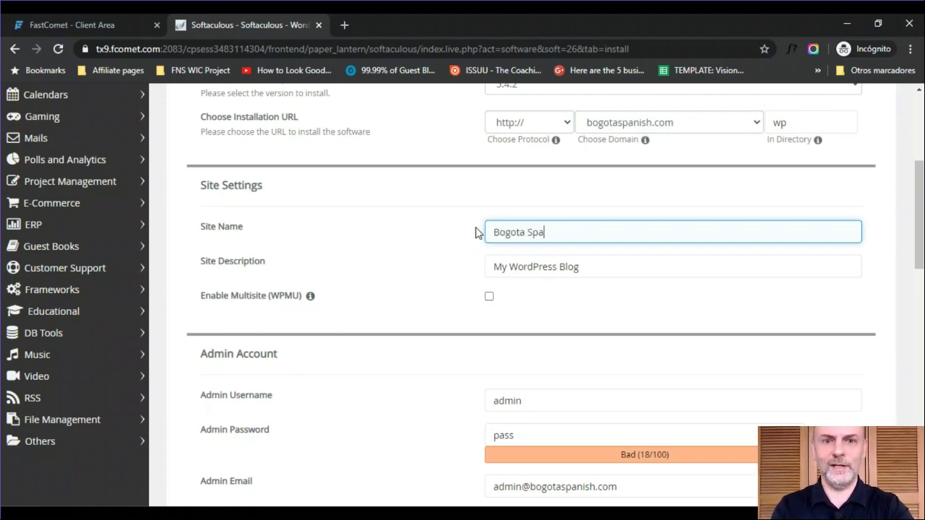
{"action": "type", "text": "nish"}
{"action": "left_click", "coordinate": [571, 267]}
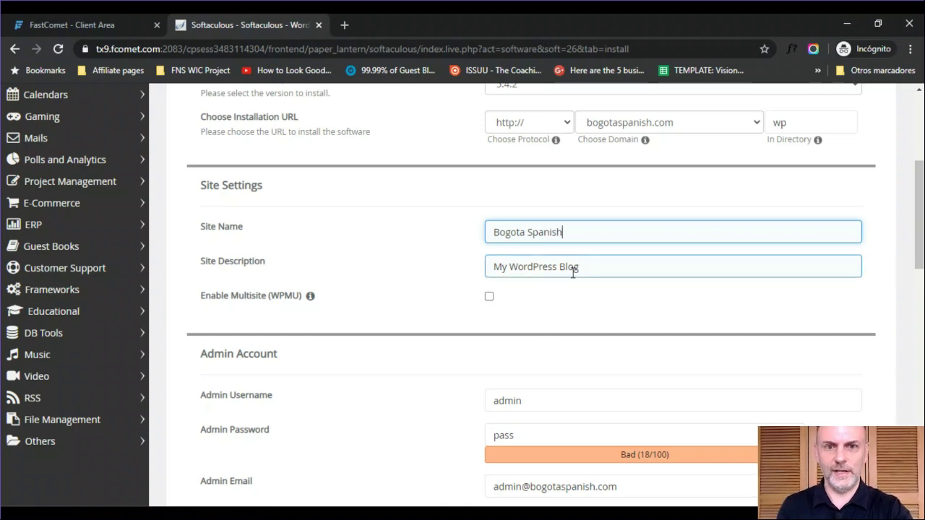
{"action": "left_click_drag", "start_coordinate": [587, 267], "coordinate": [491, 267]}
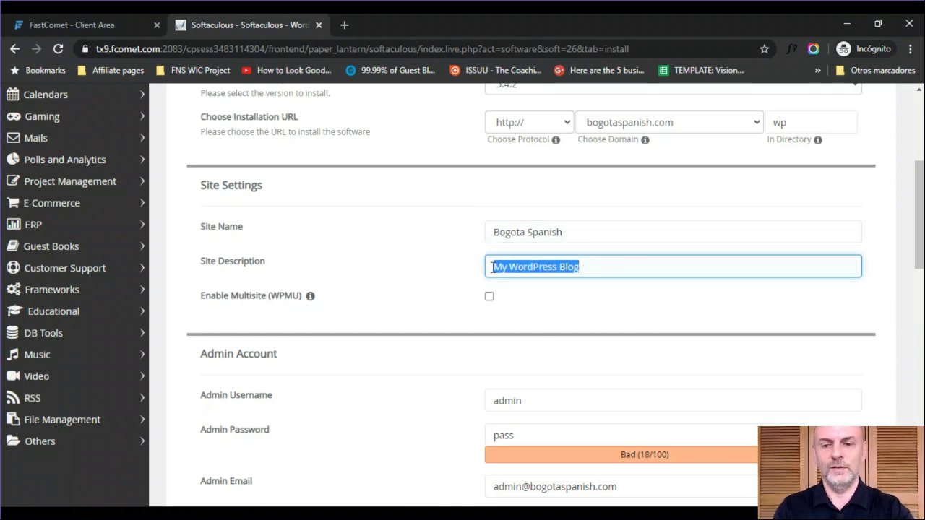
{"action": "type", "text": "Learn Spanihs"}
{"action": "key", "text": "BackSpace"}
{"action": "key", "text": "BackSpace"}
{"action": "type", "text": "sh"}
{"action": "left_click", "coordinate": [538, 296]}
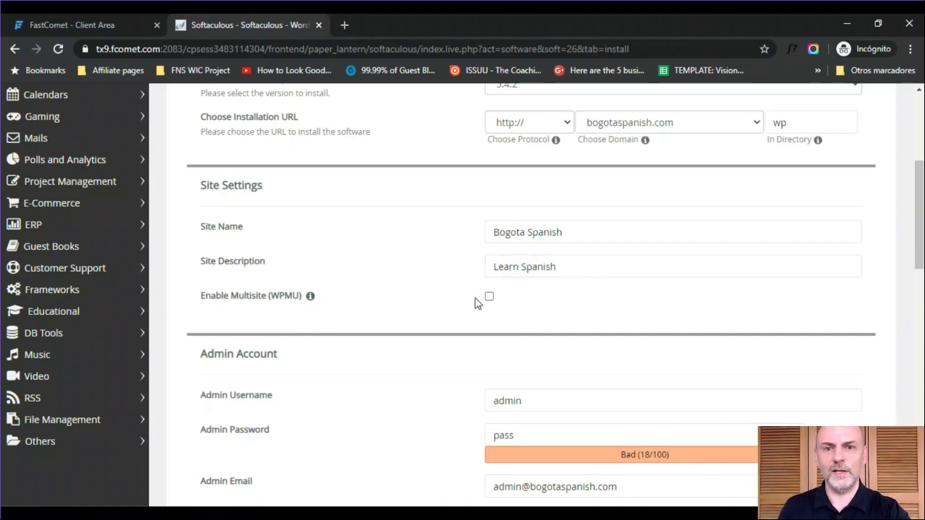
{"action": "left_click_drag", "start_coordinate": [922, 228], "coordinate": [921, 269]}
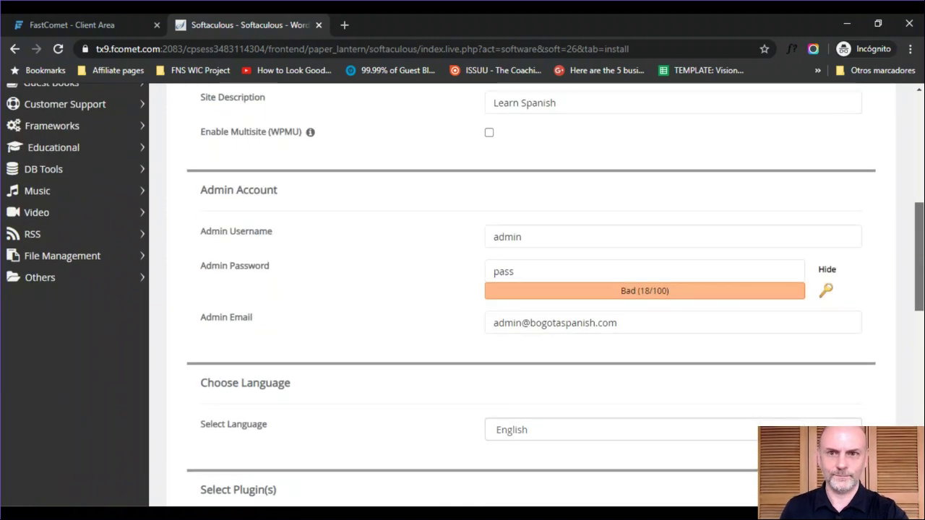
- Generate a random admin password rated Strong (65/100) for the WordPress install
{"action": "left_click", "coordinate": [541, 236]}
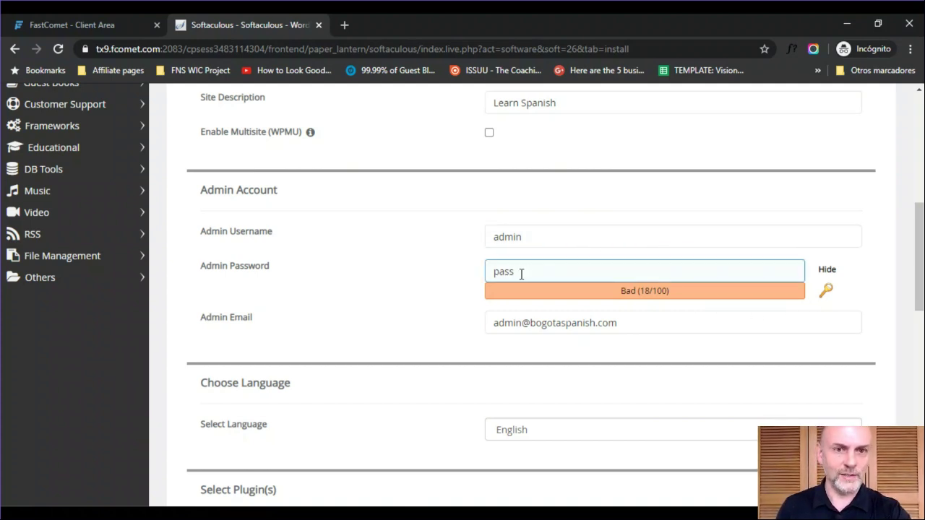
{"action": "left_click", "coordinate": [824, 292]}
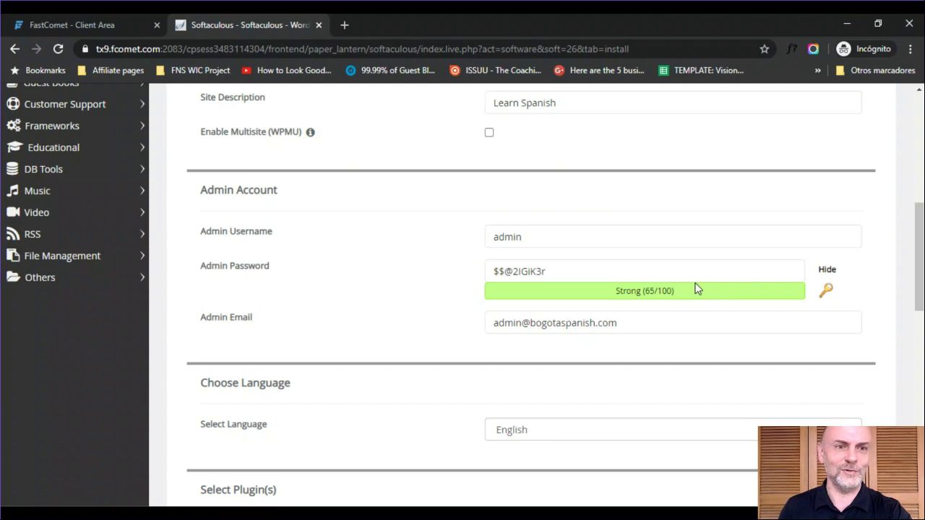
{"action": "left_click", "coordinate": [590, 272]}
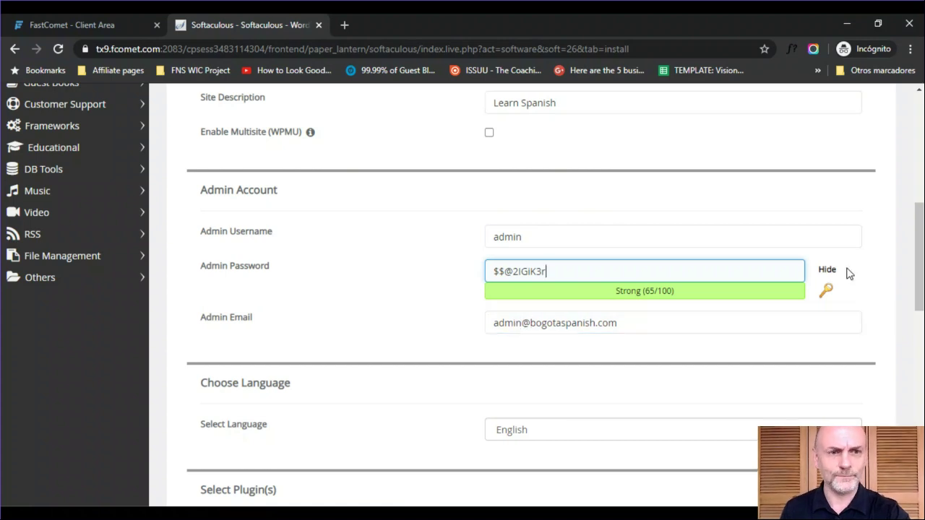
{"action": "scroll", "coordinate": [923, 257], "scroll_direction": "down", "scroll_amount": 1}
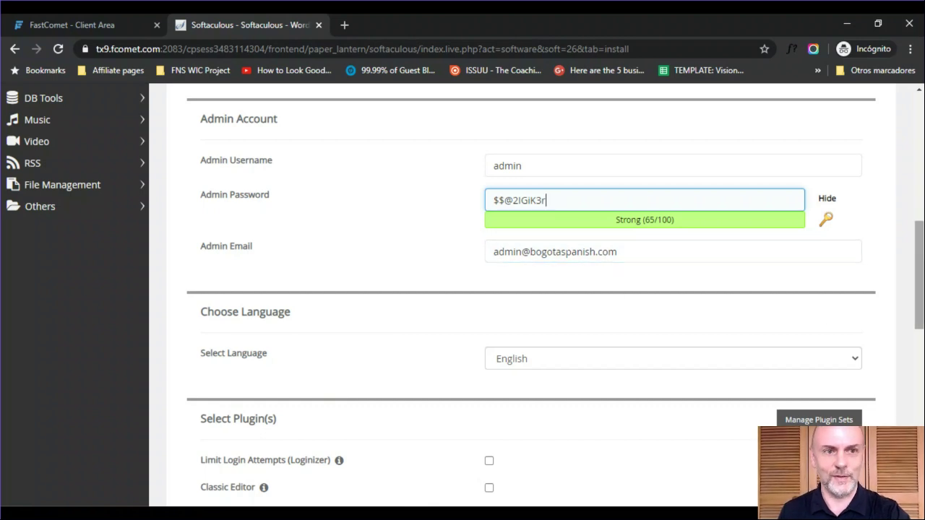
- Expand Advanced Options to reveal database wp526, table prefix wpuh_ and the Auto Upgrade choices
{"action": "scroll", "coordinate": [919, 275], "scroll_direction": "down", "scroll_amount": 2}
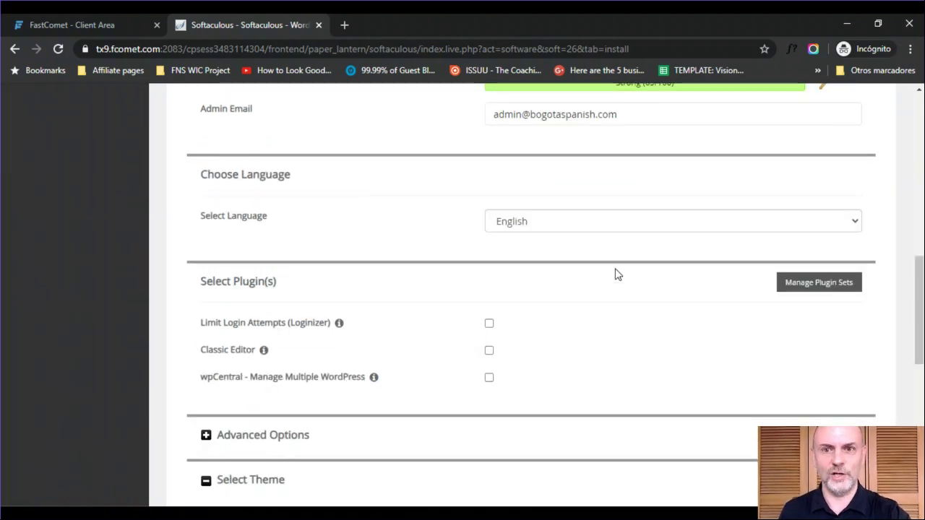
{"action": "left_click_drag", "start_coordinate": [918, 312], "coordinate": [922, 347]}
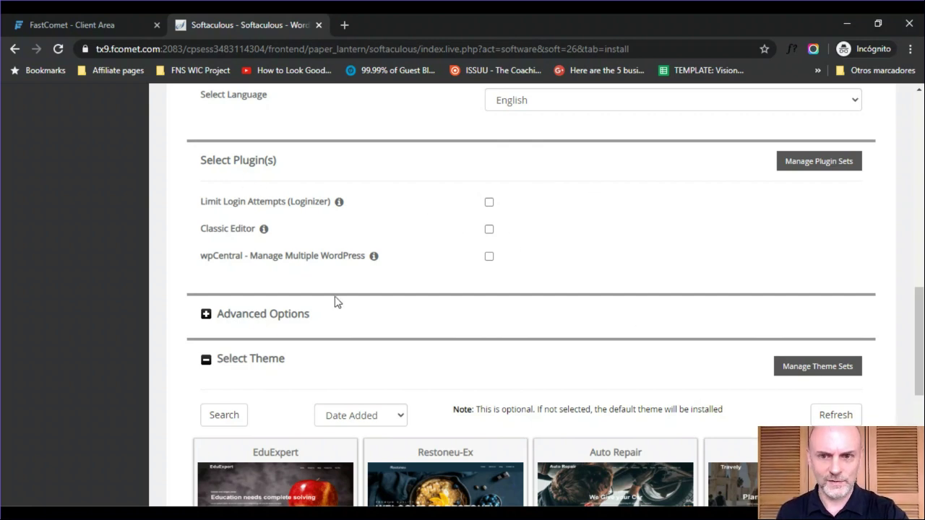
{"action": "left_click", "coordinate": [206, 316]}
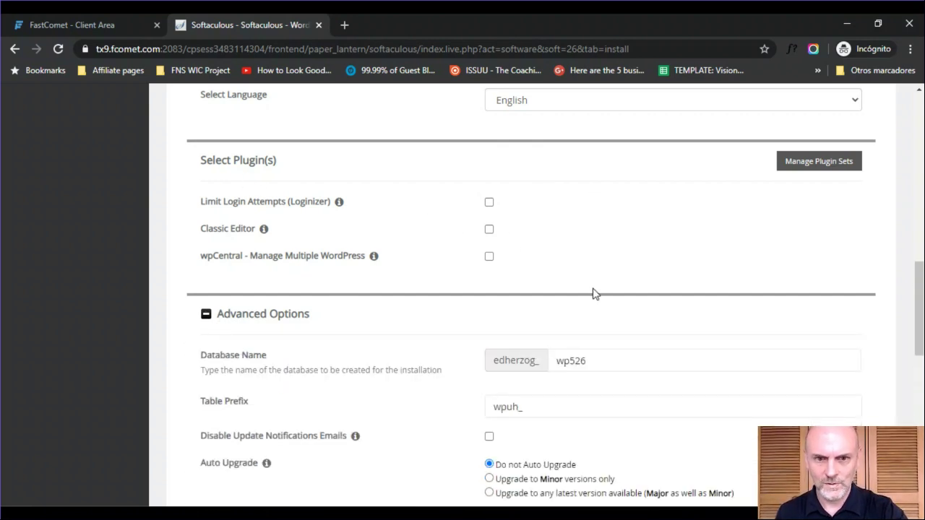
{"action": "scroll", "coordinate": [912, 291], "scroll_direction": "down", "scroll_amount": 2}
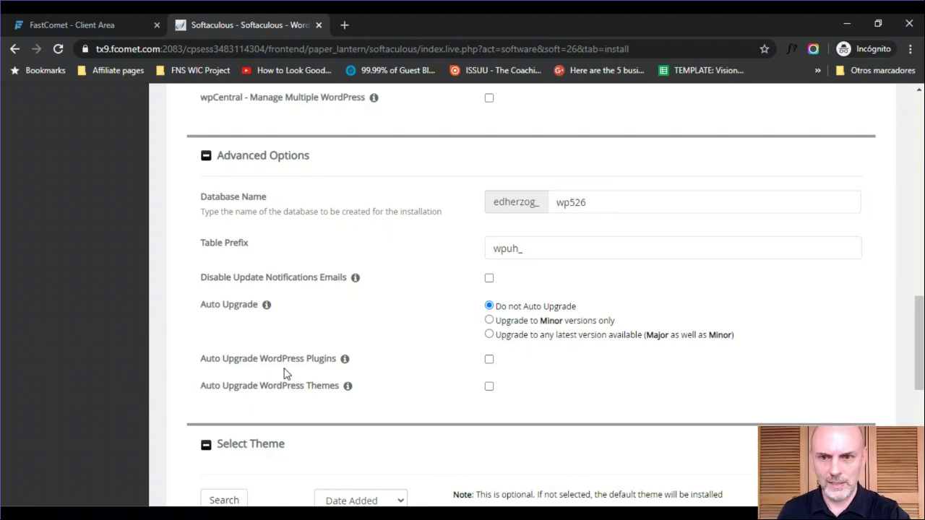
{"action": "mouse_move", "coordinate": [266, 304]}
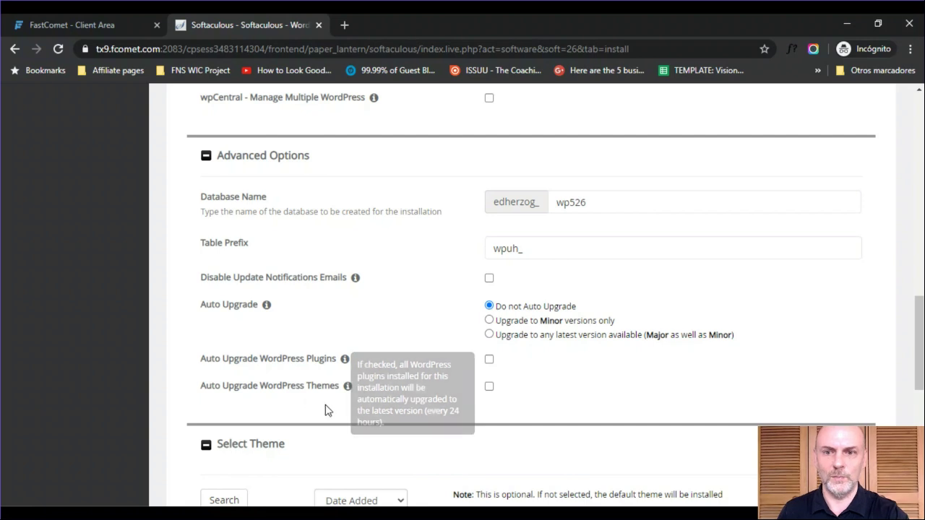
- Scroll past the Select Theme choices to the Install button, then return to cPanel home without installing
{"action": "scroll", "coordinate": [919, 343], "scroll_direction": "down", "scroll_amount": 2}
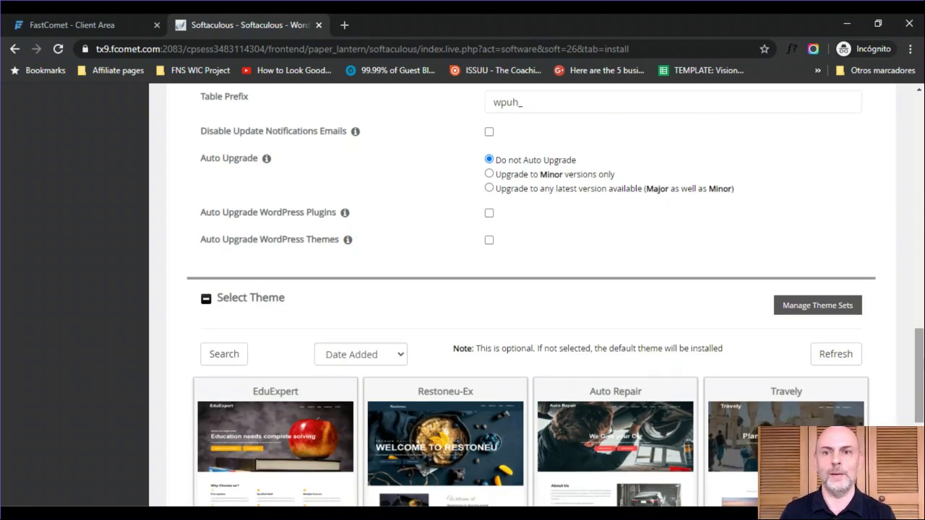
{"action": "scroll", "coordinate": [919, 361], "scroll_direction": "down", "scroll_amount": 2}
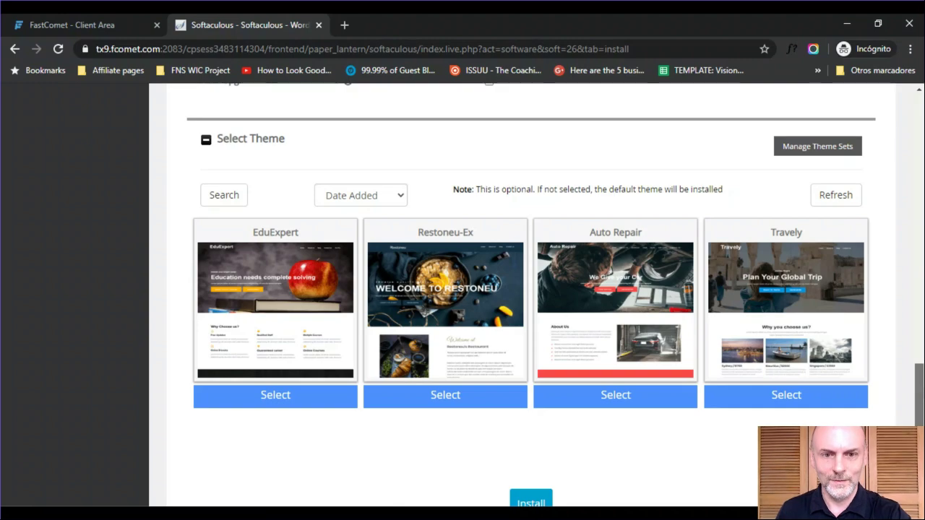
{"action": "scroll", "coordinate": [920, 376], "scroll_direction": "down", "scroll_amount": 2}
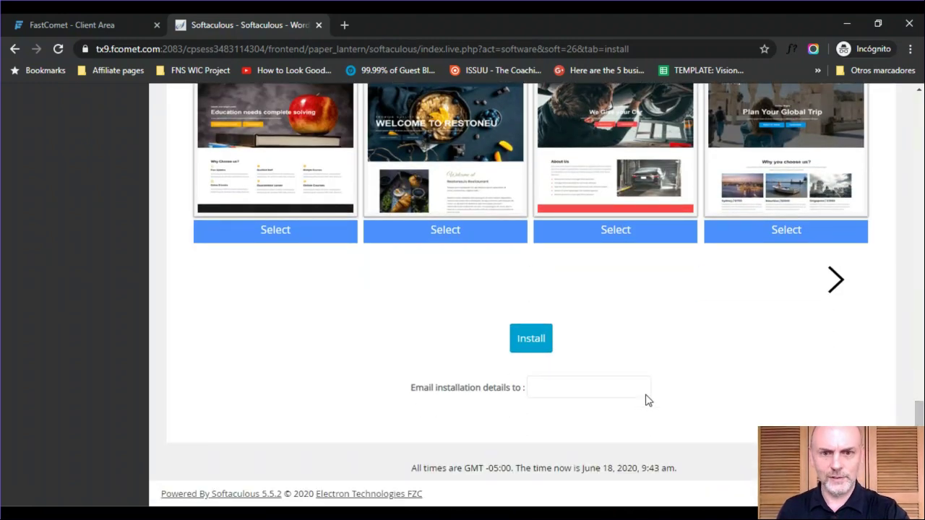
{"action": "scroll", "coordinate": [920, 178], "scroll_direction": "up", "scroll_amount": 10}
{"action": "scroll", "coordinate": [920, 177], "scroll_direction": "down", "scroll_amount": 10}
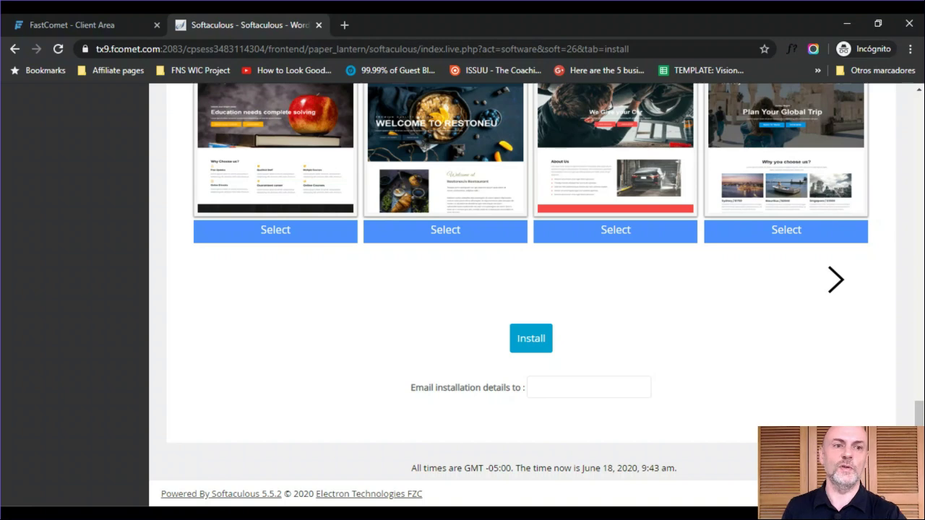
{"action": "mouse_move", "coordinate": [919, 448]}
{"action": "left_mouse_down"}
{"action": "mouse_move", "coordinate": [919, 143]}
{"action": "mouse_move", "coordinate": [919, 448]}
{"action": "left_mouse_up"}
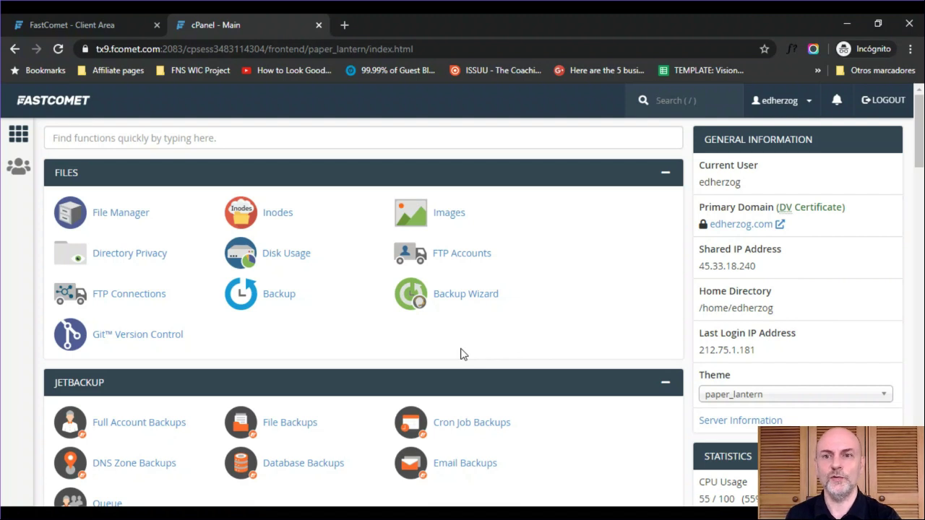
- Search cPanel for 'zon' and open Zone Editor, showing bogotaspanish.com, edherzog.com and two other domains
{"action": "left_click", "coordinate": [330, 133]}
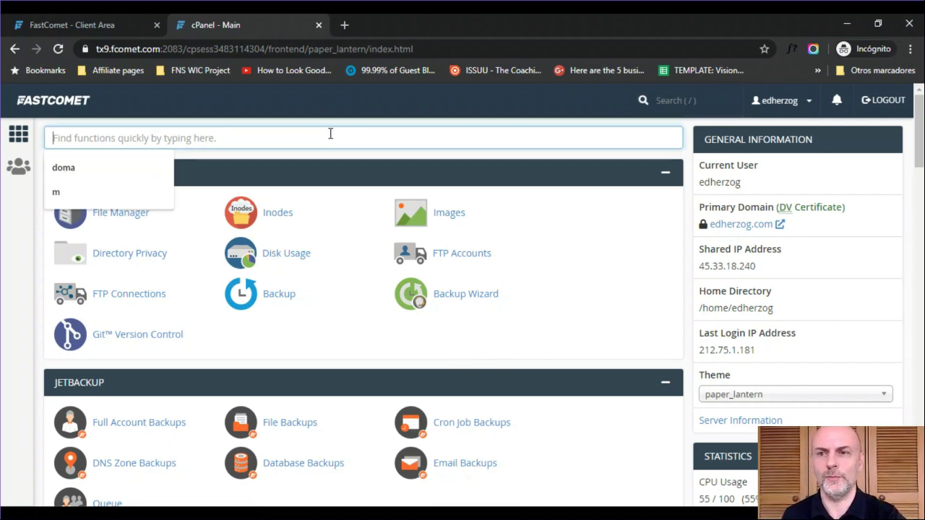
{"action": "type", "text": "zon"}
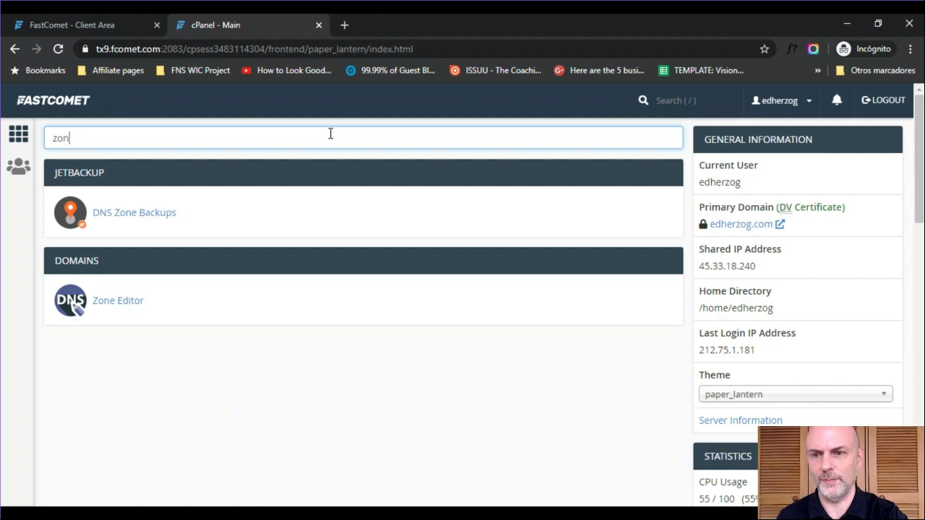
{"action": "left_click", "coordinate": [104, 307]}
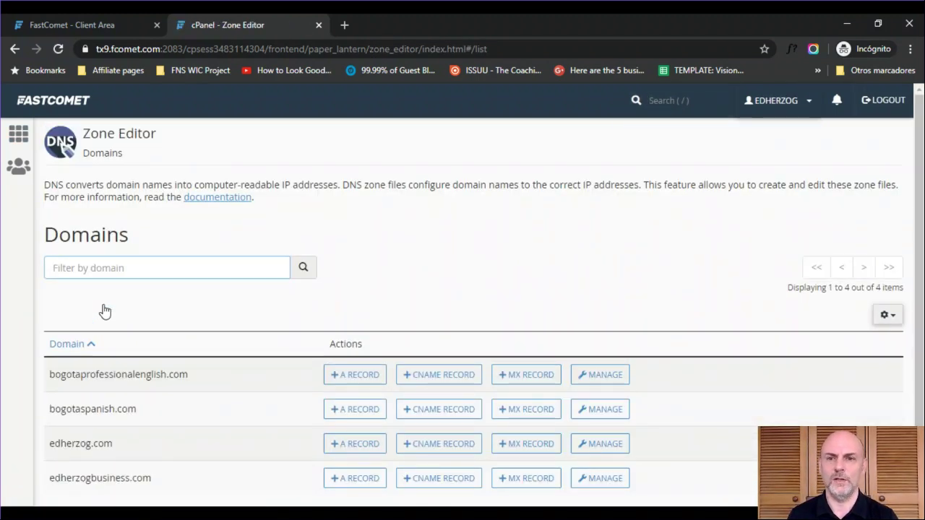
{"action": "scroll", "coordinate": [463, 325], "scroll_direction": "down", "scroll_amount": 1}
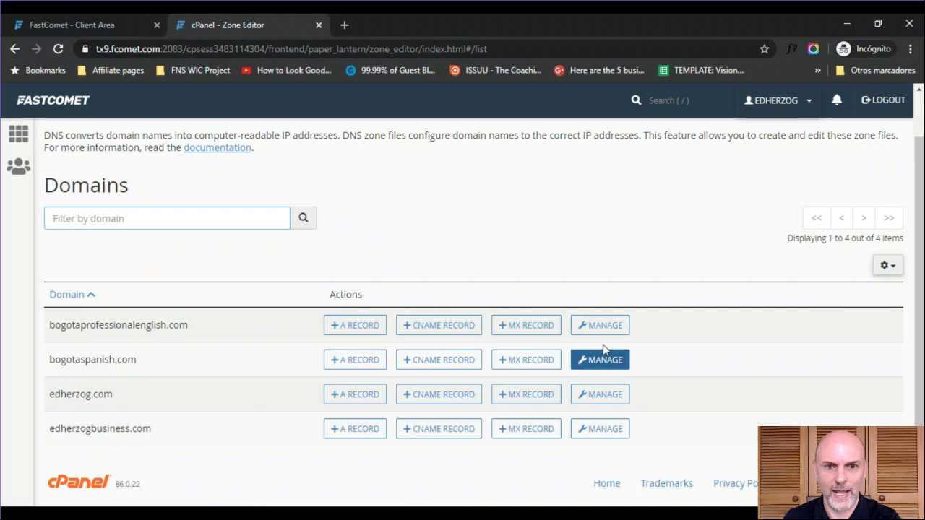
- Manage the edherzog.com DNS zone and open its first A record for editing
{"action": "left_click", "coordinate": [592, 409]}
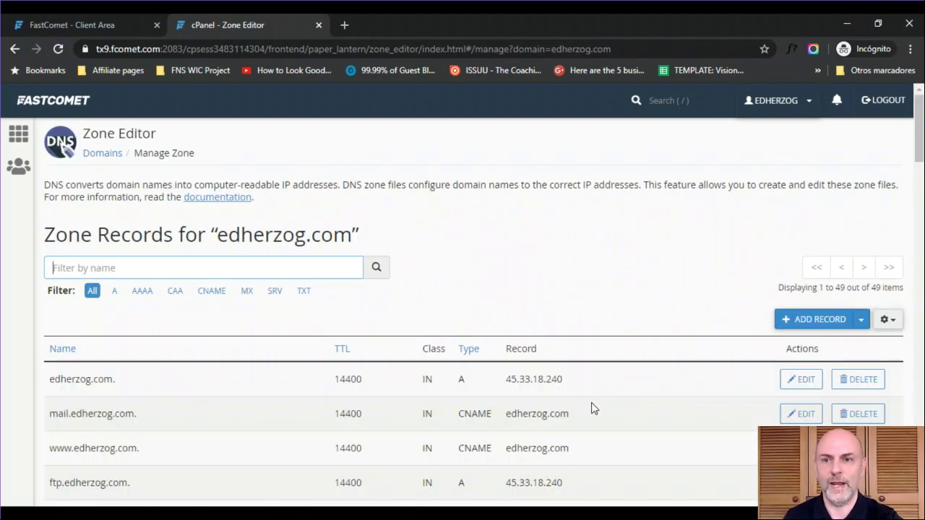
{"action": "left_click_drag", "start_coordinate": [920, 144], "coordinate": [920, 170]}
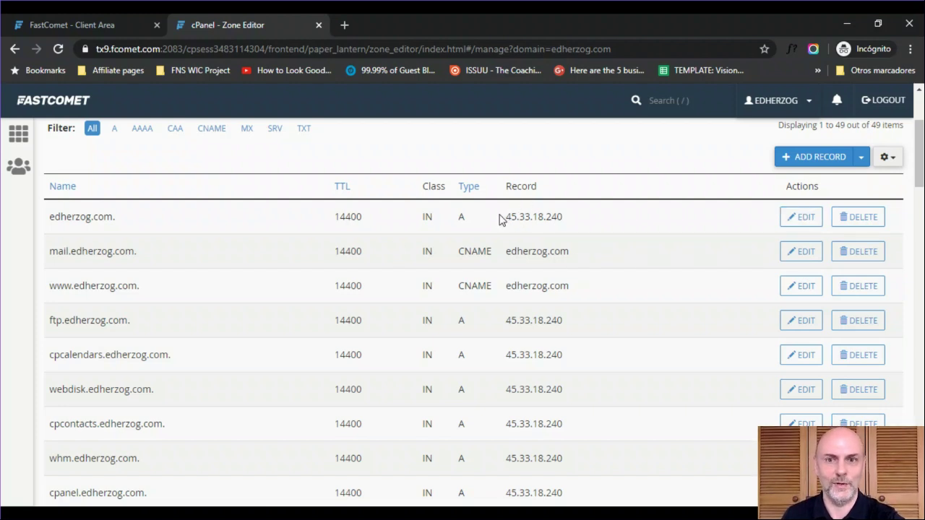
{"action": "left_click", "coordinate": [804, 219]}
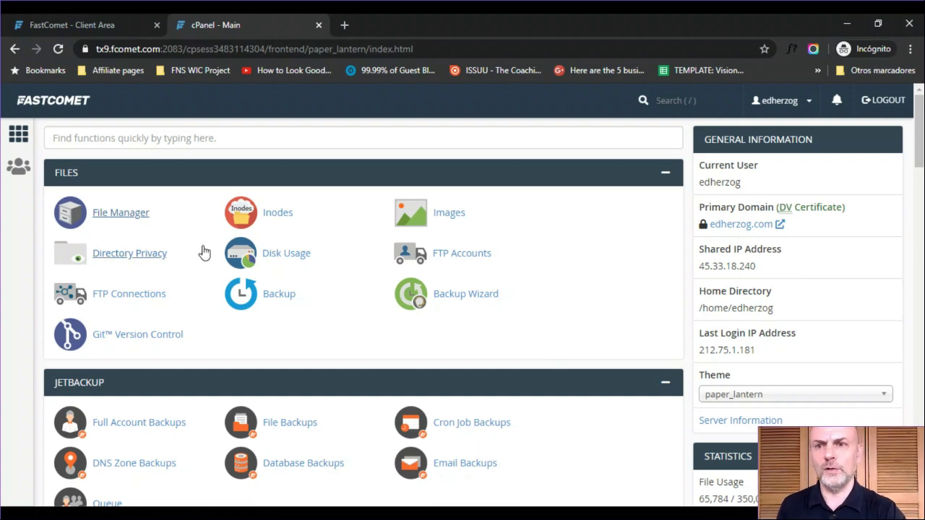
{"action": "left_click", "coordinate": [127, 214]}
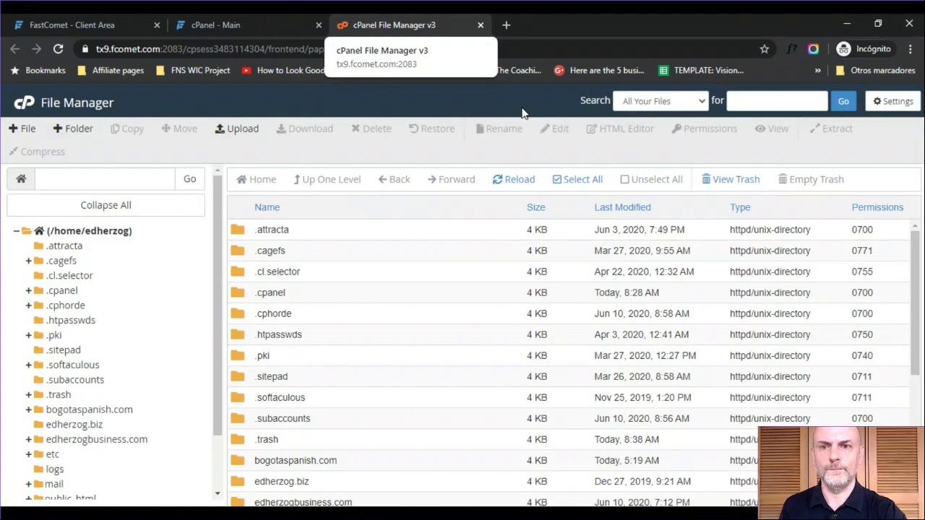
{"action": "left_click_drag", "start_coordinate": [916, 249], "coordinate": [917, 347]}
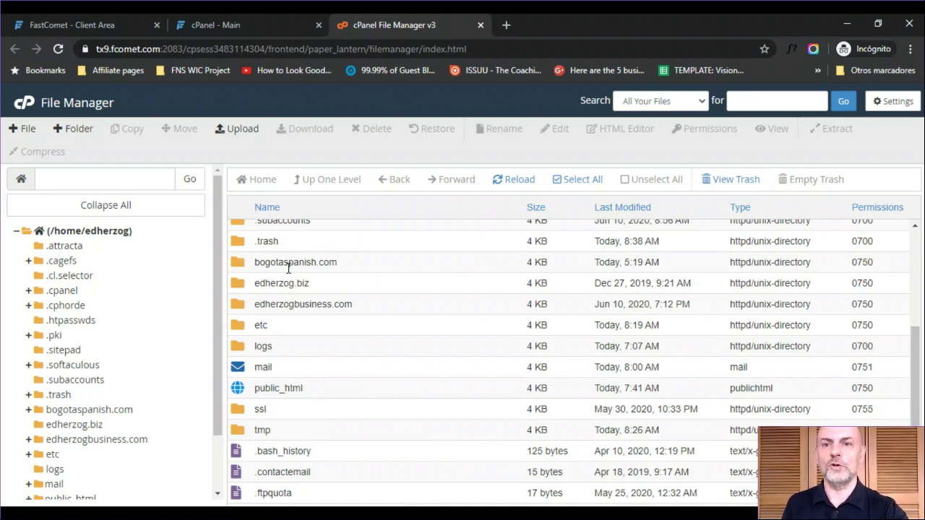
{"action": "scroll", "coordinate": [250, 266], "scroll_direction": "right", "scroll_amount": 1}
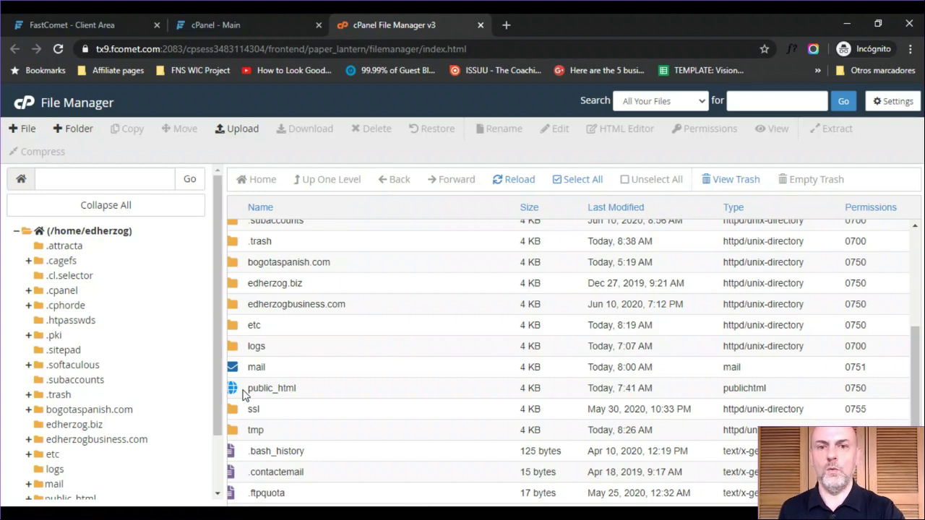
- Open the public_html folder and select its .htaccess file among the WordPress files
{"action": "double_click", "coordinate": [237, 392]}
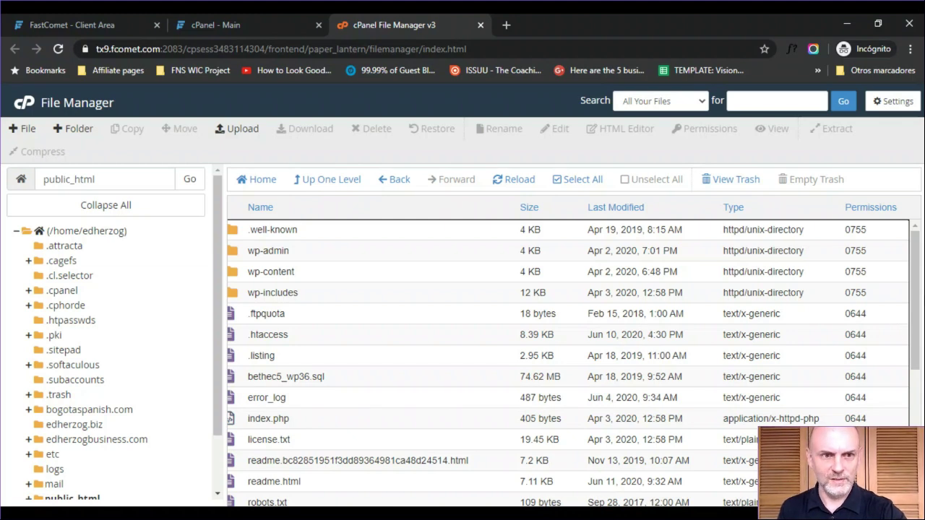
{"action": "scroll", "coordinate": [909, 359], "scroll_direction": "down", "scroll_amount": 2}
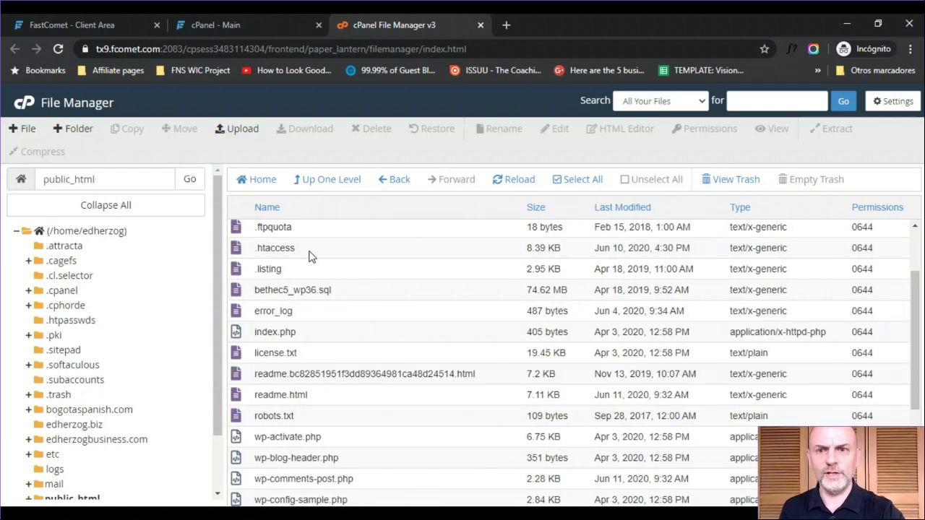
{"action": "left_click", "coordinate": [272, 249]}
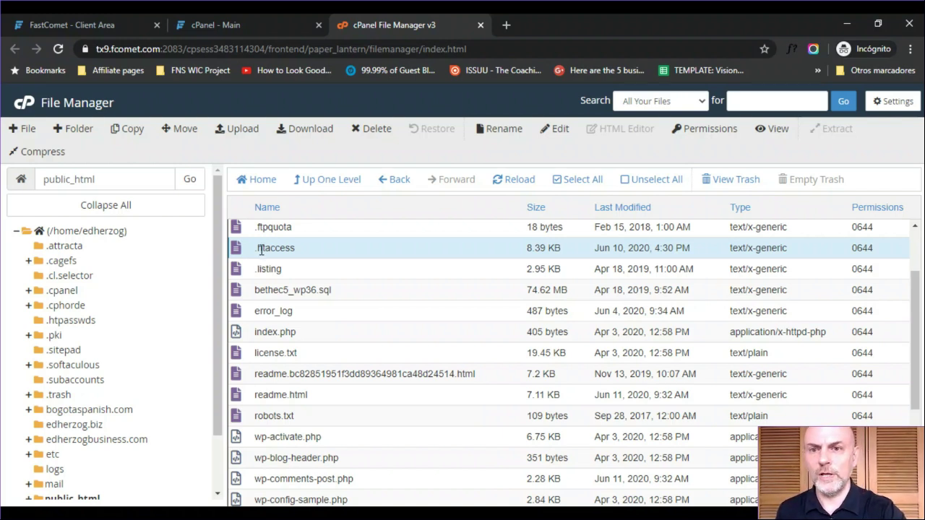
- Choose Edit from the .htaccess right-click menu and confirm the encoding notice to open the editor
{"action": "right_click", "coordinate": [243, 251]}
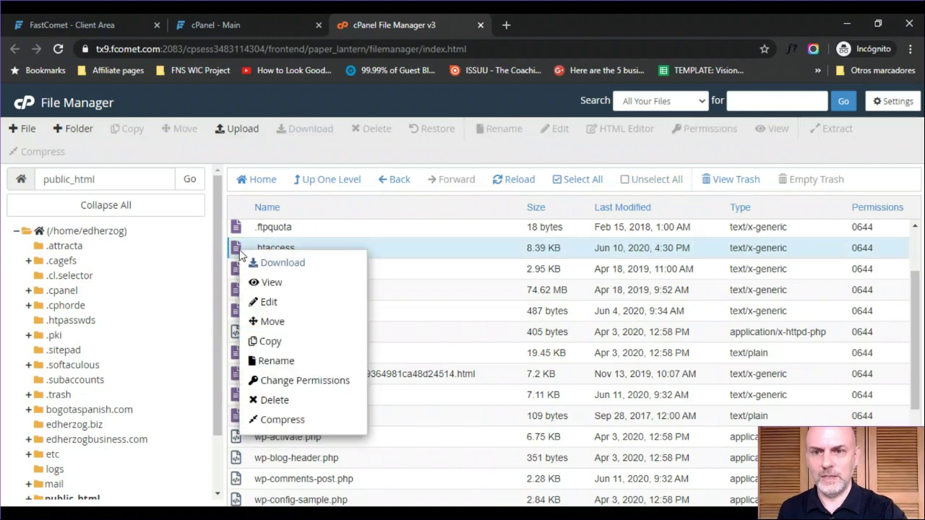
{"action": "left_click", "coordinate": [273, 302]}
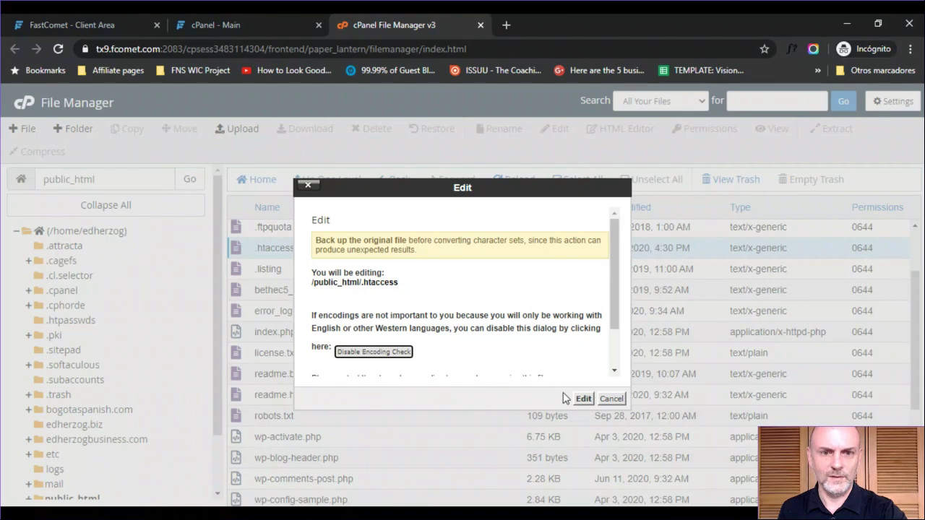
{"action": "left_click", "coordinate": [583, 399]}
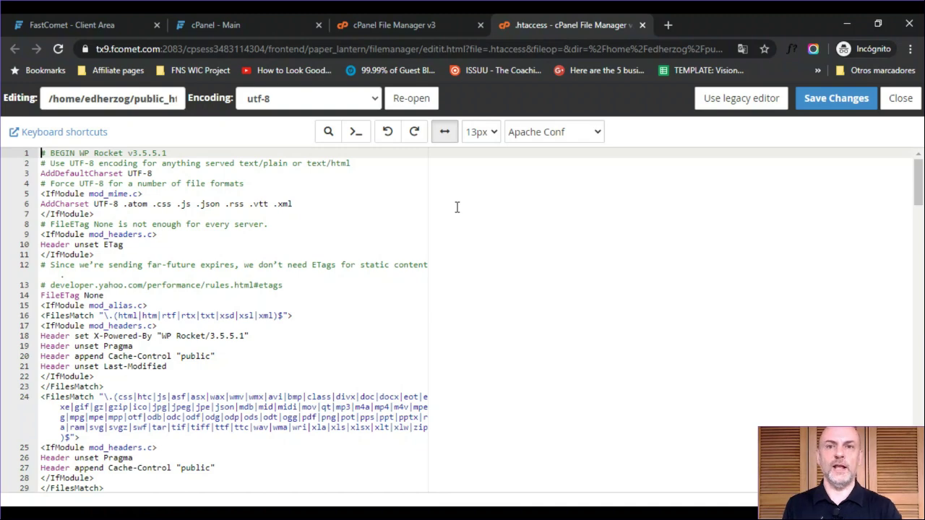
{"action": "left_click_drag", "start_coordinate": [920, 195], "coordinate": [884, 383]}
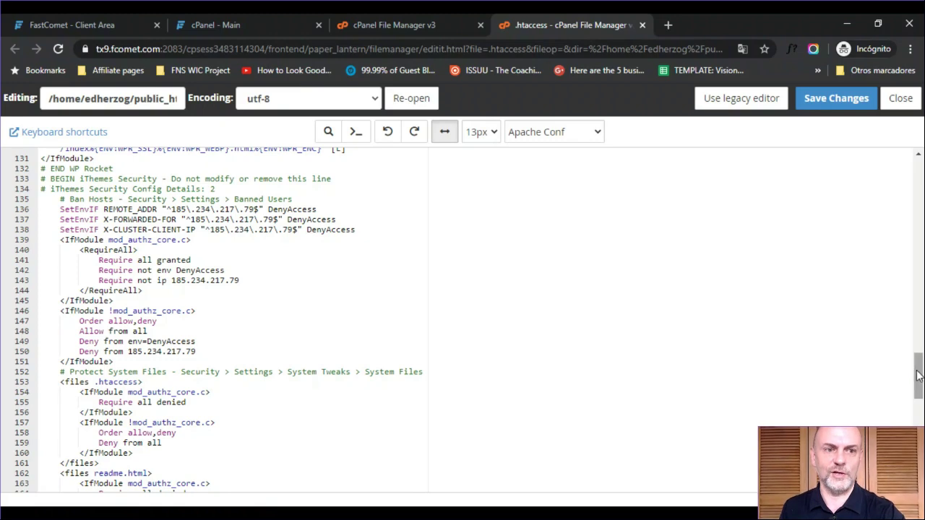
{"action": "left_click_drag", "start_coordinate": [920, 375], "coordinate": [920, 468]}
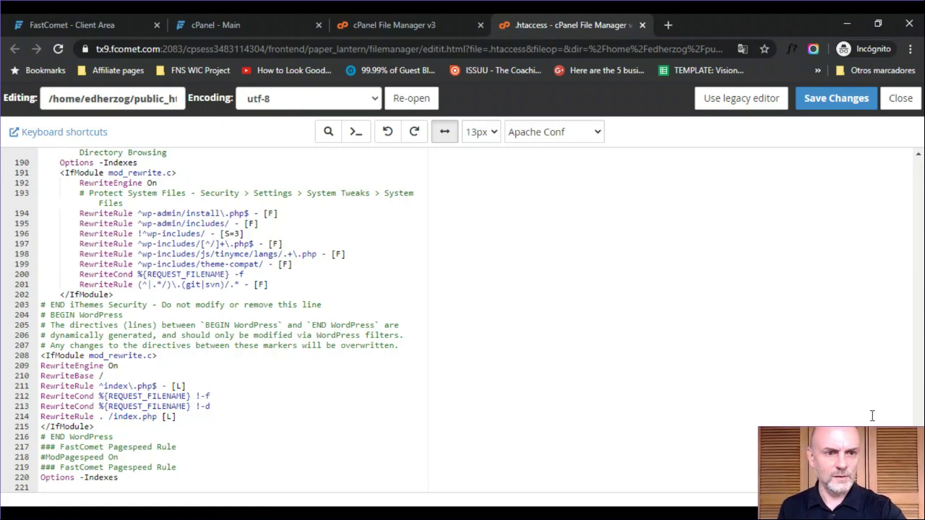
{"action": "scroll", "coordinate": [922, 179], "scroll_direction": "up", "scroll_amount": 20}
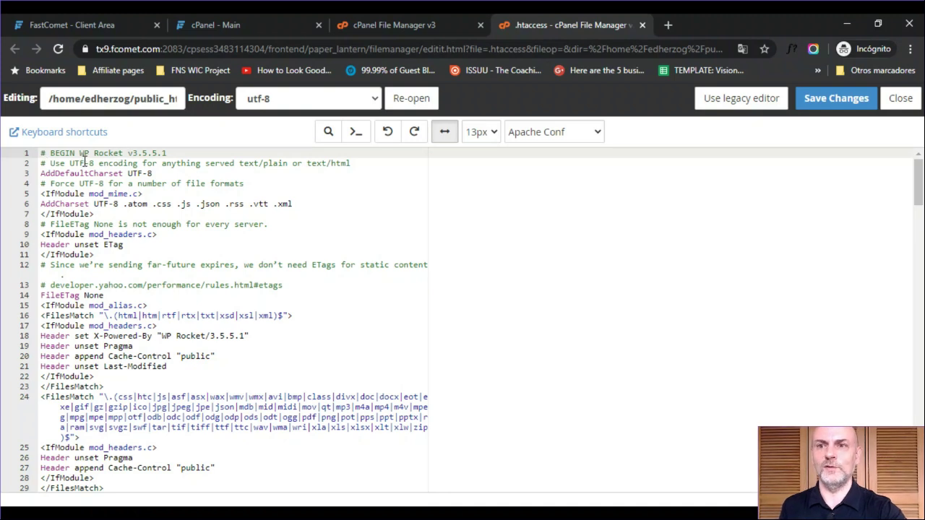
{"action": "left_click_drag", "start_coordinate": [164, 174], "coordinate": [454, 278]}
{"action": "left_click", "coordinate": [454, 278]}
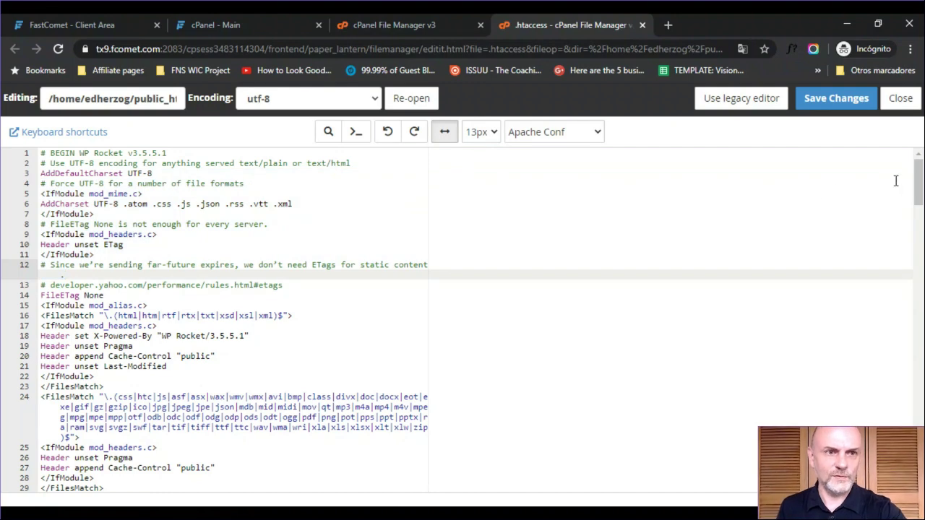
{"action": "left_click_drag", "start_coordinate": [917, 198], "coordinate": [915, 365]}
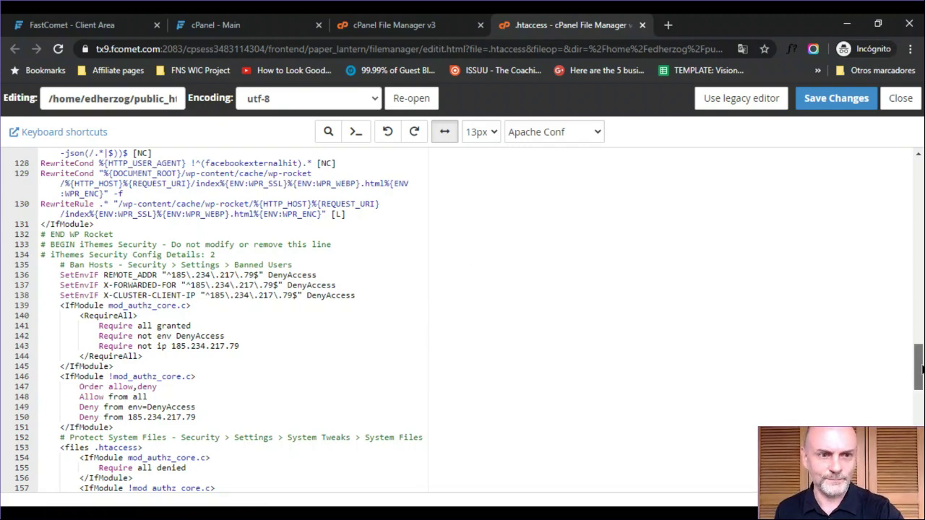
{"action": "left_click_drag", "start_coordinate": [921, 370], "coordinate": [921, 464]}
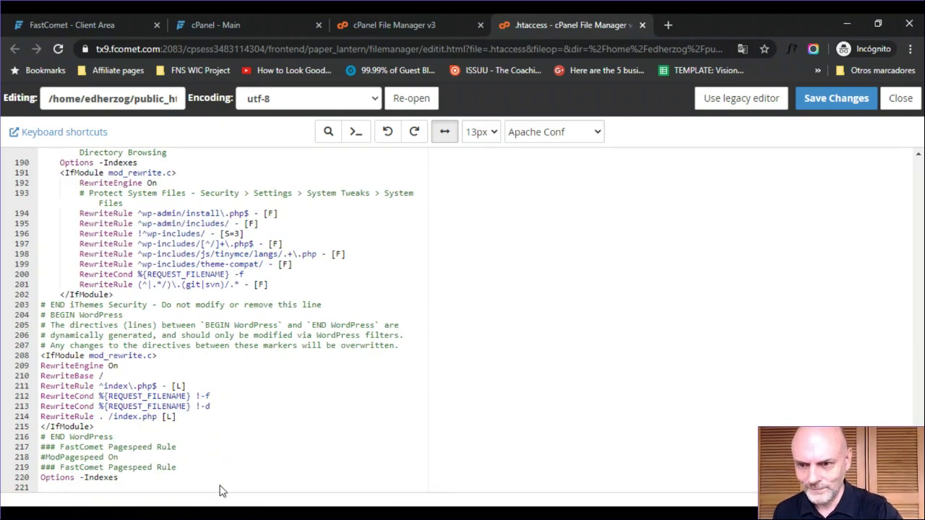
- Insert blank lines after line 220 (Options -Indexes), then close the .htaccess editor unsaved
{"action": "left_click", "coordinate": [151, 478]}
{"action": "key", "text": "Return"}
{"action": "key", "text": "Return"}
{"action": "key", "text": "Return"}
{"action": "key", "text": "Return"}
{"action": "key", "text": "Return"}
{"action": "key", "text": "Return"}
{"action": "key", "text": "Return"}
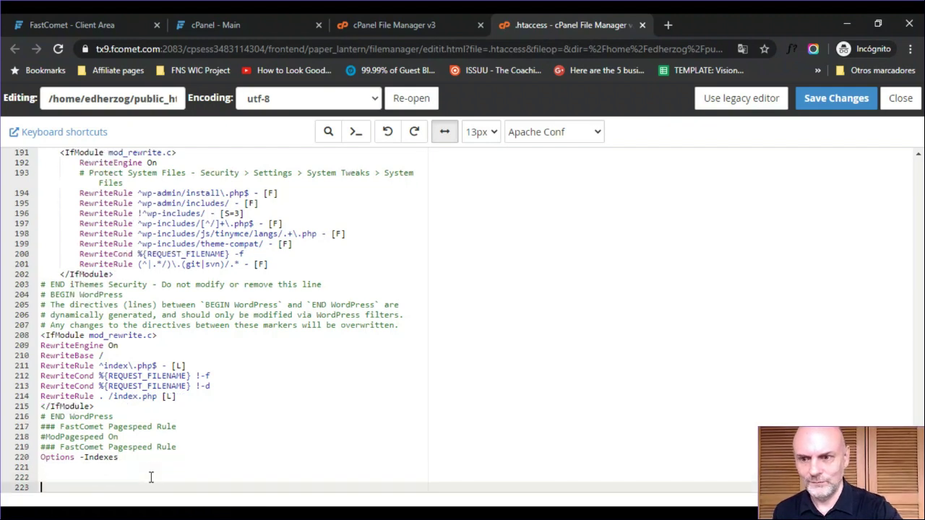
{"action": "key", "text": "Up"}
{"action": "key", "text": "Up"}
{"action": "key", "text": "Up"}
{"action": "key", "text": "Up"}
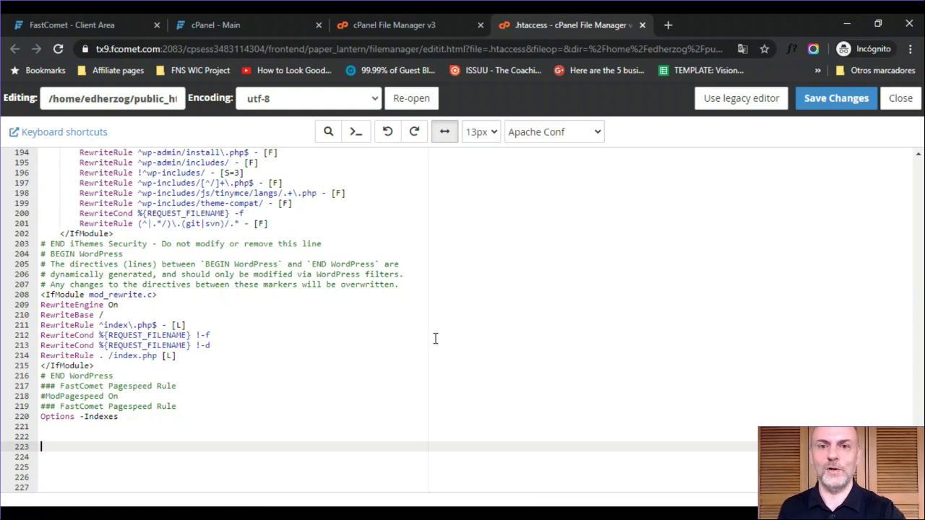
{"action": "left_click", "coordinate": [643, 25]}
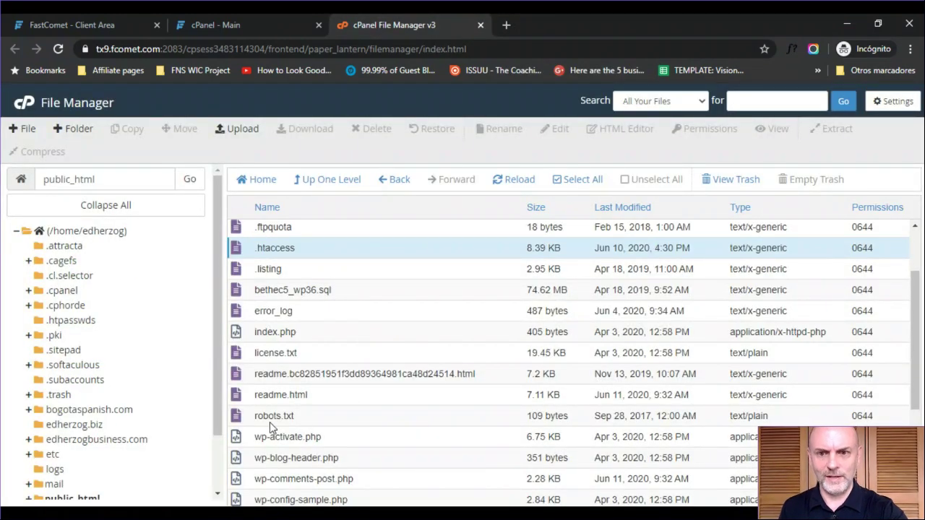
- Select robots.txt and choose View from its right-click menu to see its contents
{"action": "left_click", "coordinate": [239, 421]}
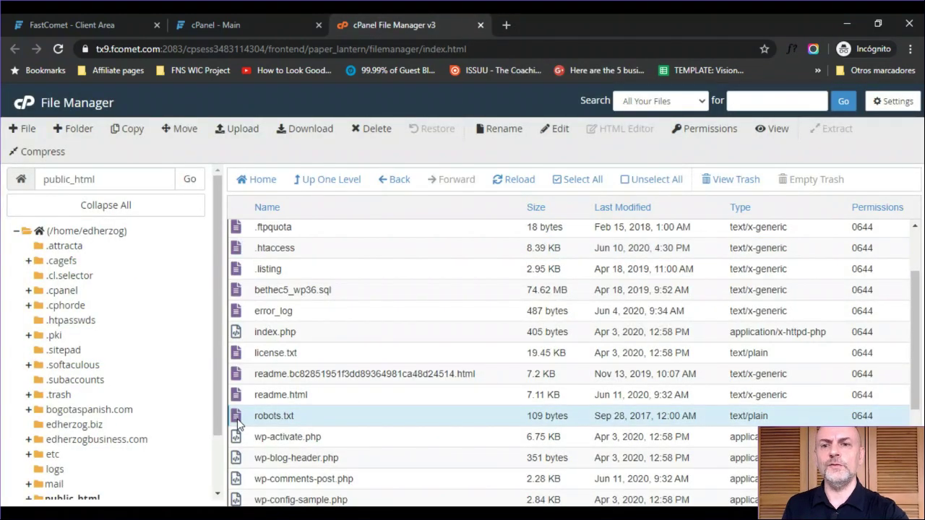
{"action": "left_click", "coordinate": [238, 422]}
{"action": "right_click", "coordinate": [239, 422]}
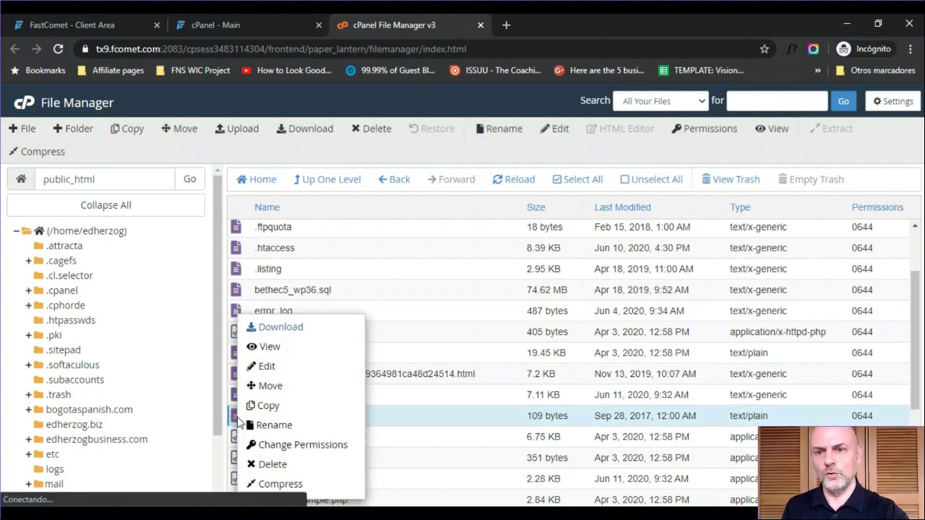
{"action": "left_click", "coordinate": [279, 351]}
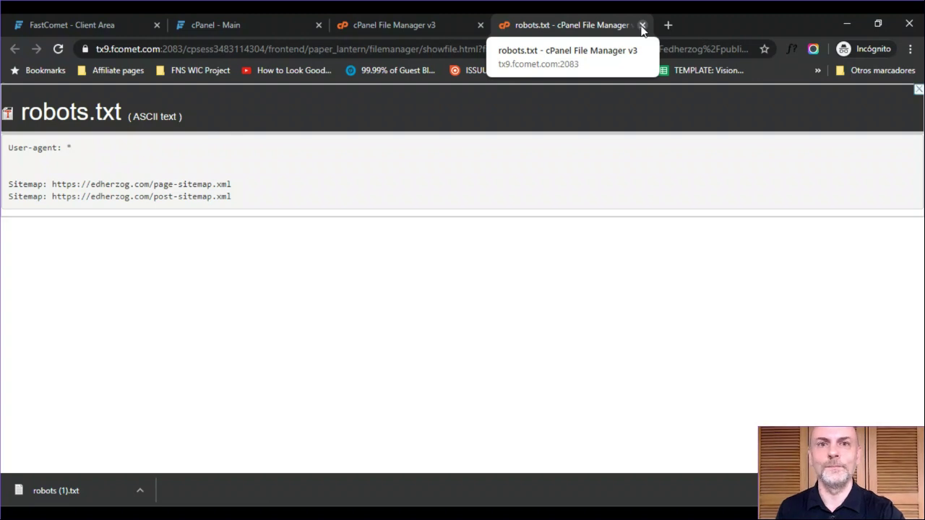
- Close the robots.txt tab and scroll the public_html list to wp-config.php and wp-login.php
{"action": "left_click", "coordinate": [642, 26]}
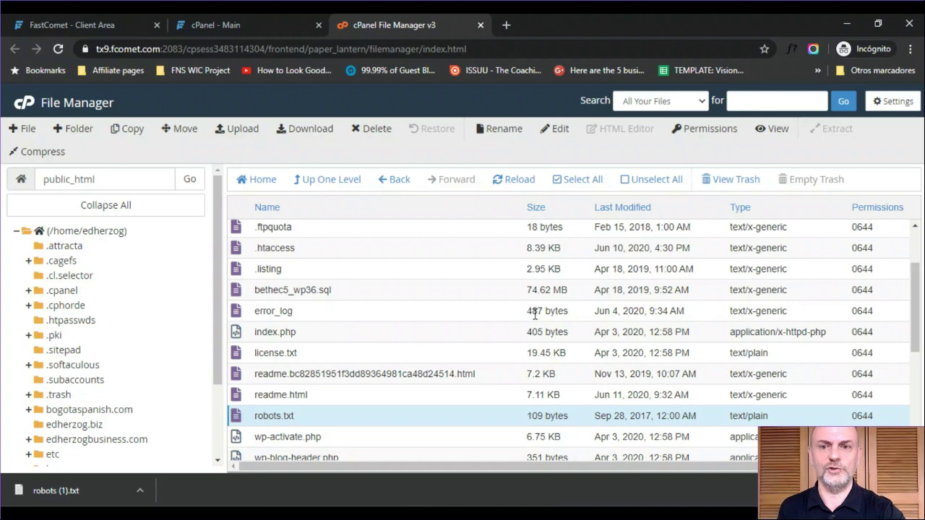
{"action": "left_click_drag", "start_coordinate": [917, 308], "coordinate": [910, 221]}
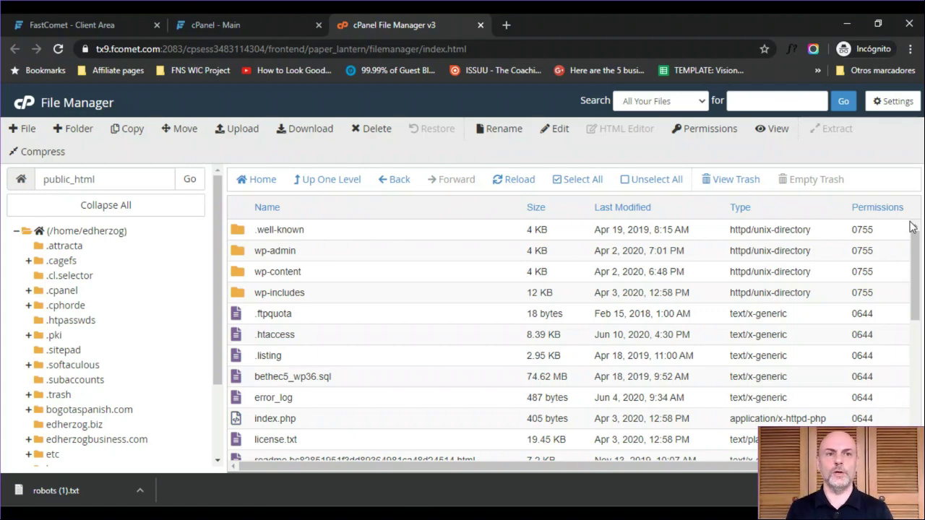
{"action": "left_click_drag", "start_coordinate": [915, 239], "coordinate": [908, 366]}
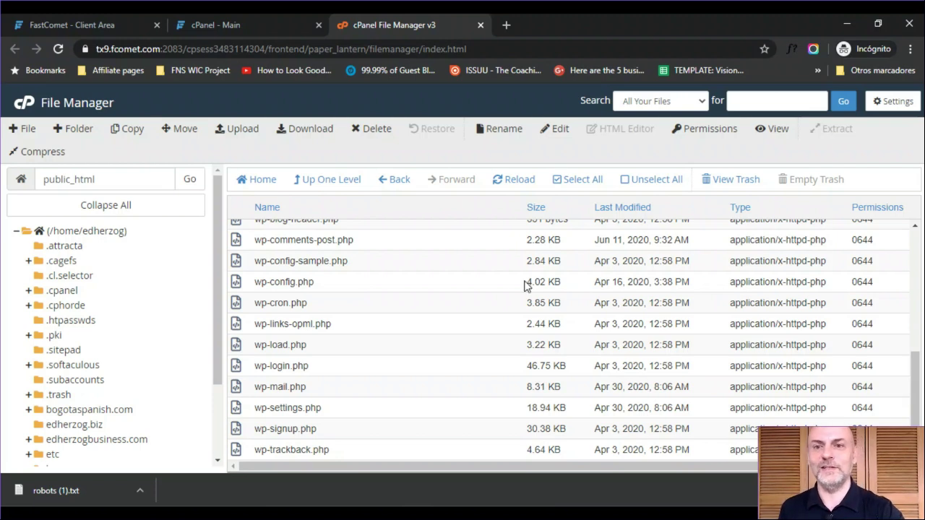
{"action": "left_click", "coordinate": [240, 303]}
{"action": "left_click", "coordinate": [239, 304]}
{"action": "left_click", "coordinate": [239, 306]}
{"action": "right_click", "coordinate": [238, 305]}
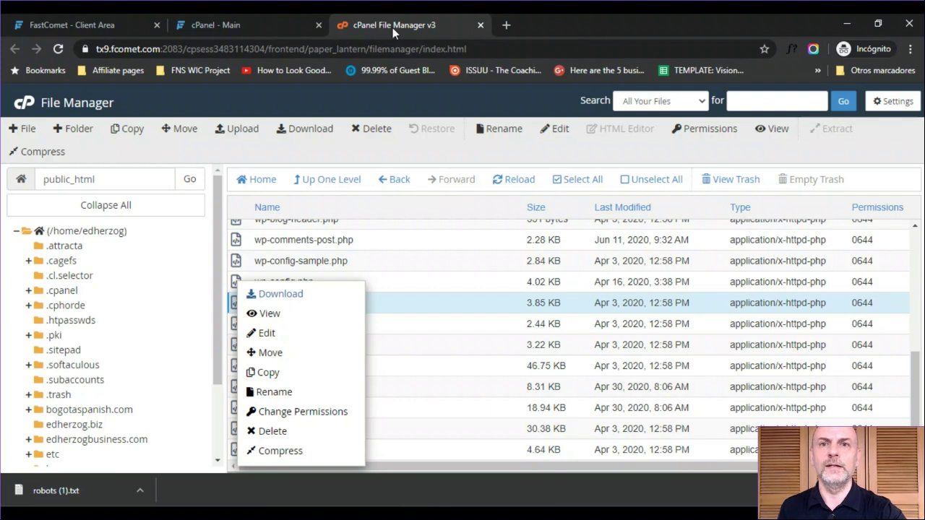
{"action": "left_click", "coordinate": [422, 158]}
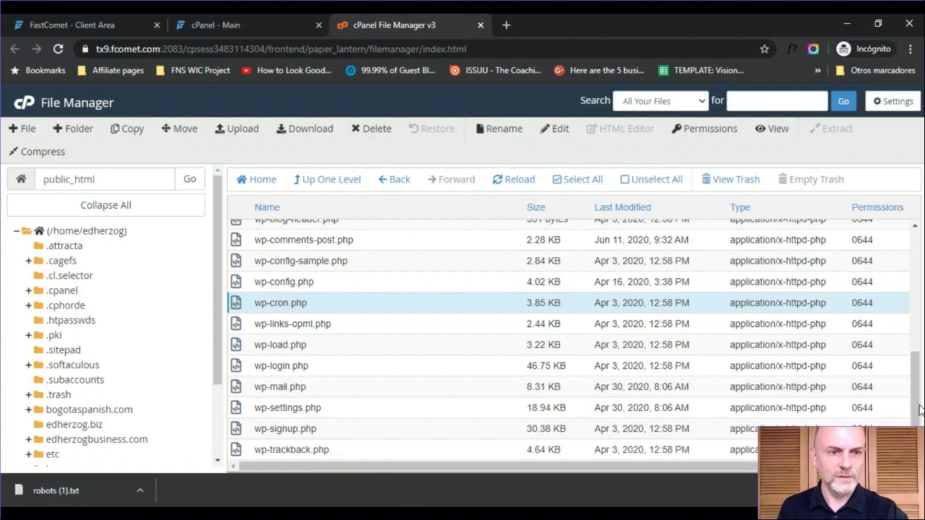
{"action": "left_click_drag", "start_coordinate": [909, 418], "coordinate": [921, 285]}
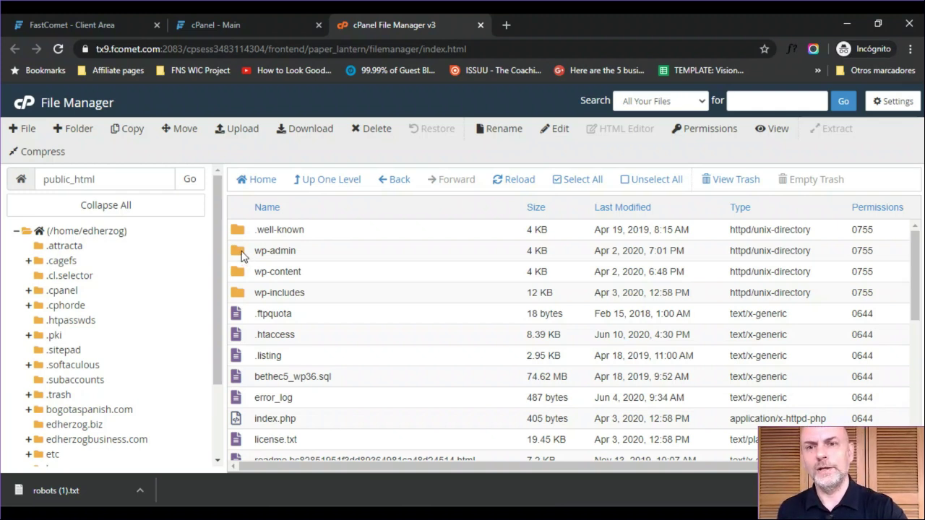
- Look inside the wp-admin and wp-includes folders, returning to public_html each time
{"action": "left_click", "coordinate": [255, 253]}
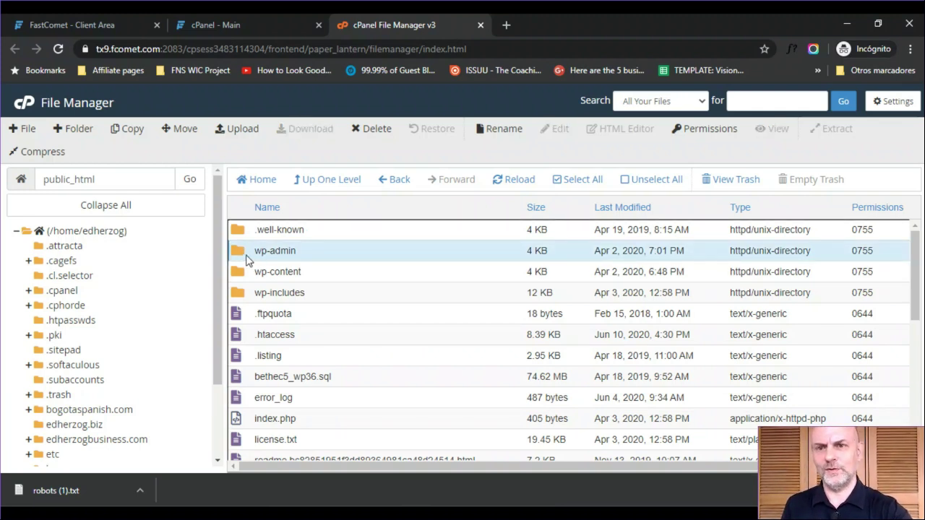
{"action": "left_click", "coordinate": [237, 258]}
{"action": "double_click", "coordinate": [237, 258]}
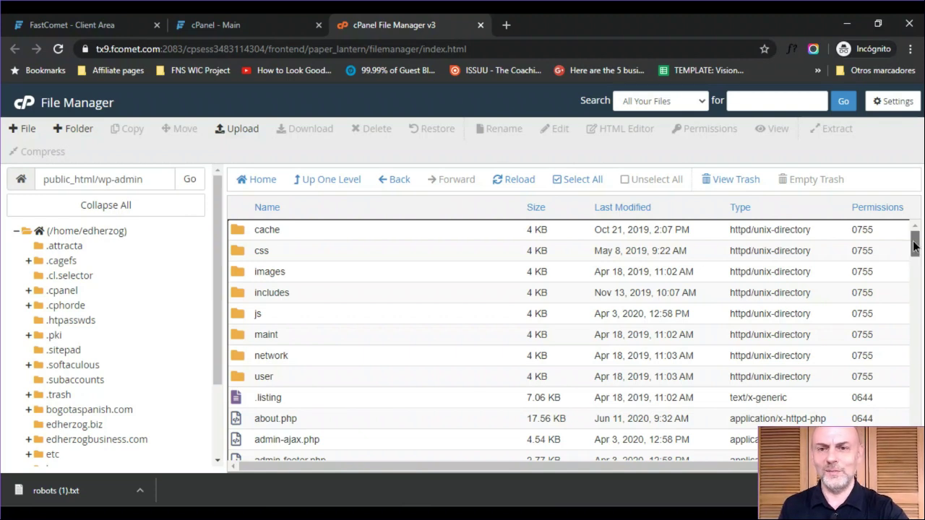
{"action": "left_click_drag", "start_coordinate": [914, 246], "coordinate": [894, 205]}
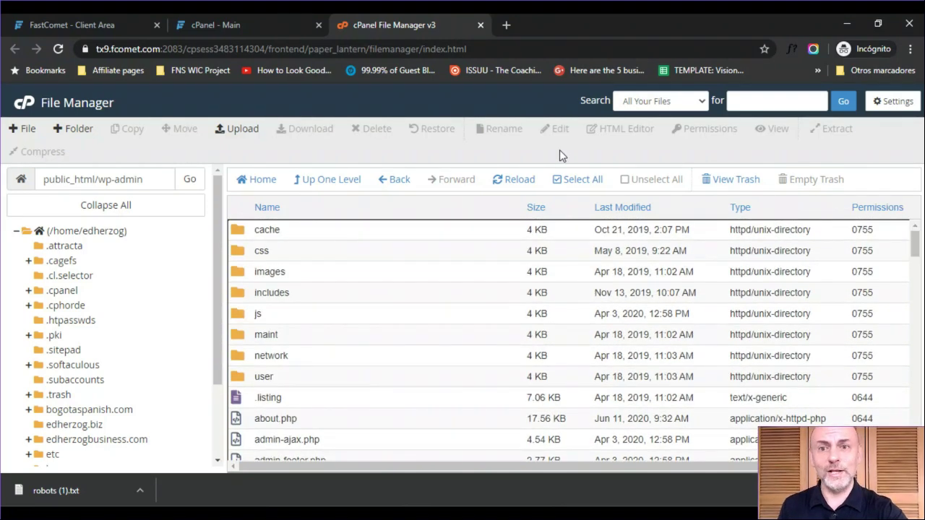
{"action": "left_click", "coordinate": [316, 185]}
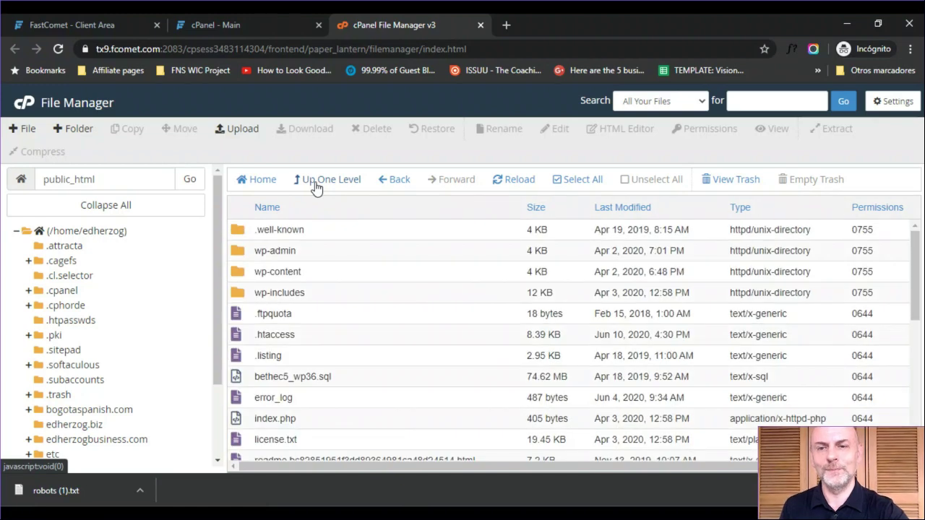
{"action": "double_click", "coordinate": [234, 297]}
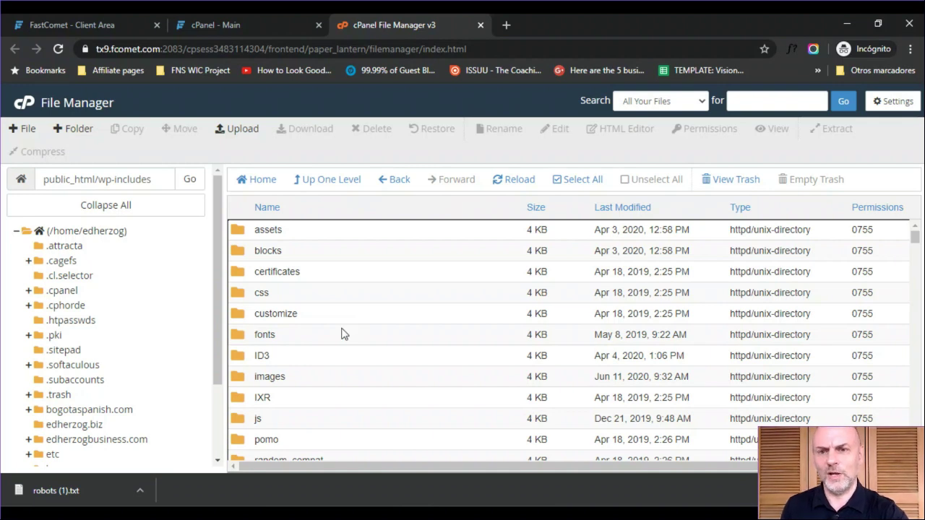
{"action": "left_click", "coordinate": [327, 188]}
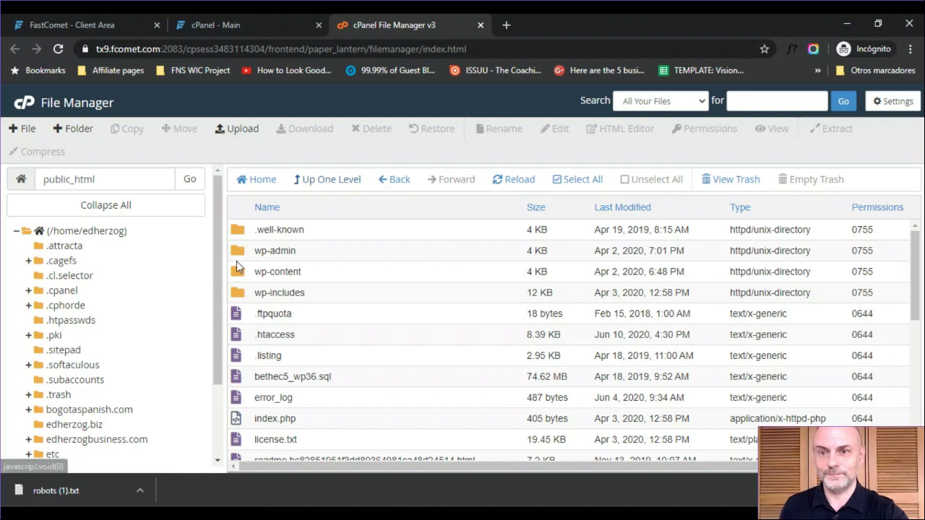
- Open wp-content and then its themes folder
{"action": "double_click", "coordinate": [236, 278]}
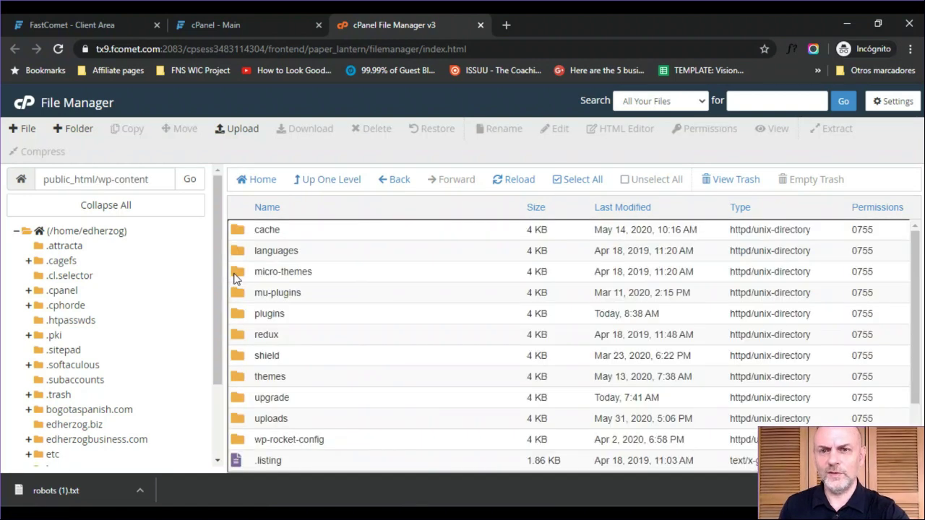
{"action": "left_click", "coordinate": [240, 316]}
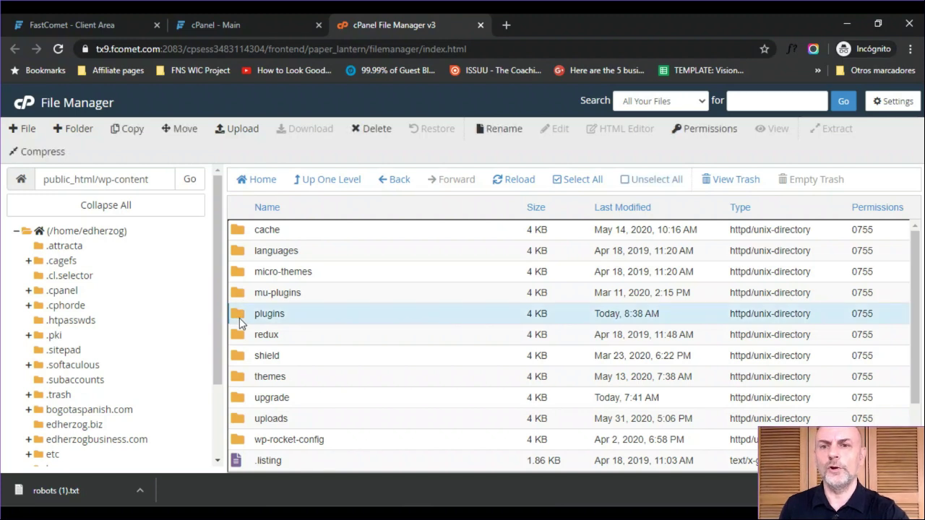
{"action": "double_click", "coordinate": [241, 376]}
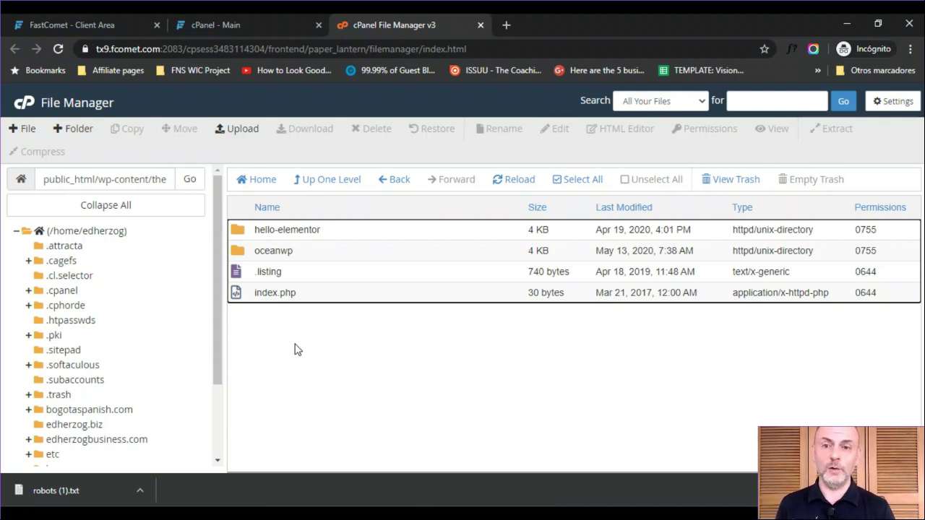
{"action": "left_click", "coordinate": [242, 230]}
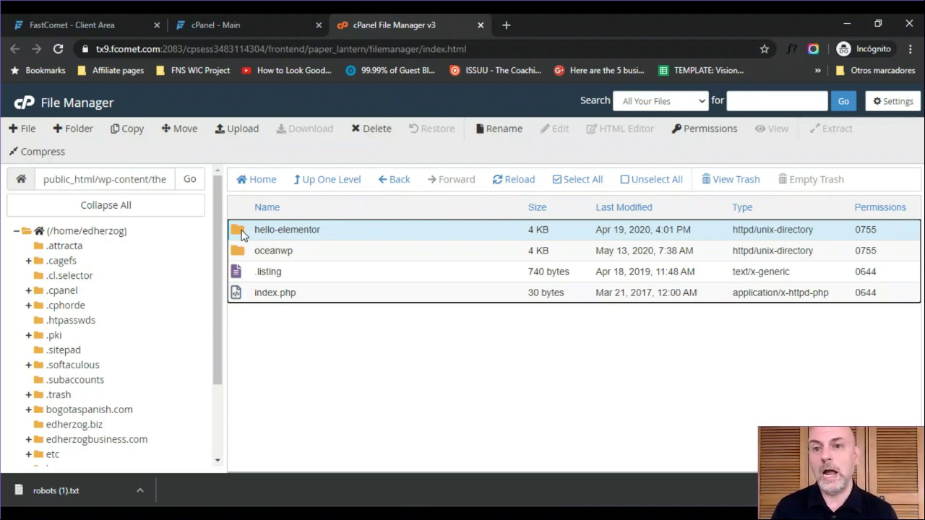
{"action": "right_click", "coordinate": [242, 235]}
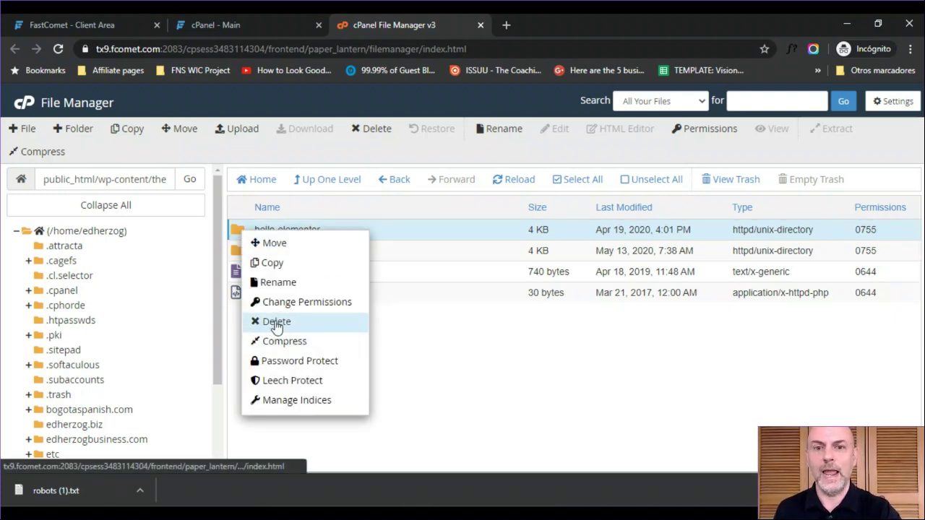
{"action": "left_click", "coordinate": [452, 375]}
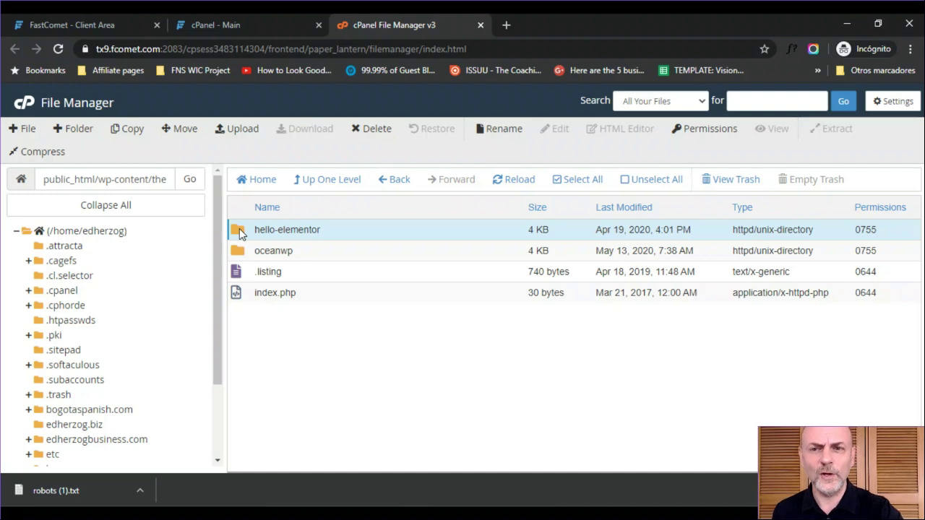
- Compress the hello-elementor folder into a Zip archive
{"action": "right_click", "coordinate": [240, 228]}
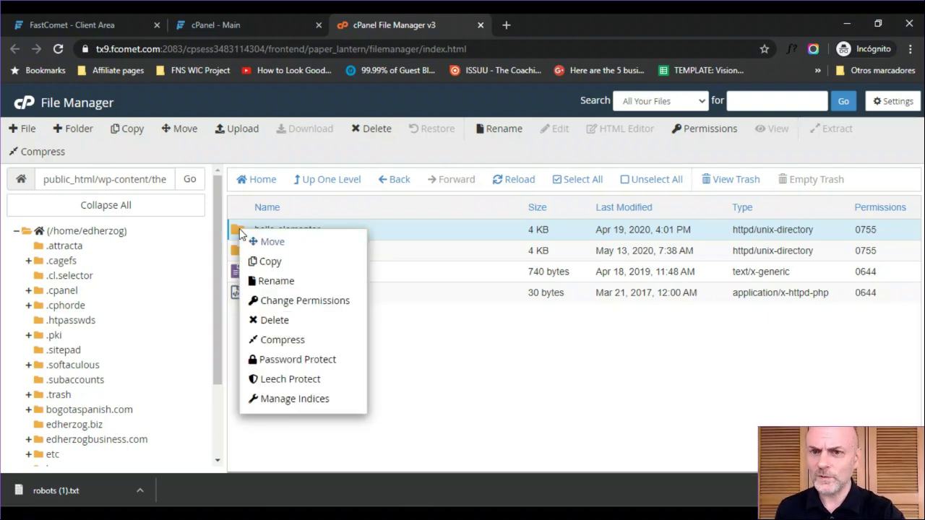
{"action": "left_click", "coordinate": [282, 340]}
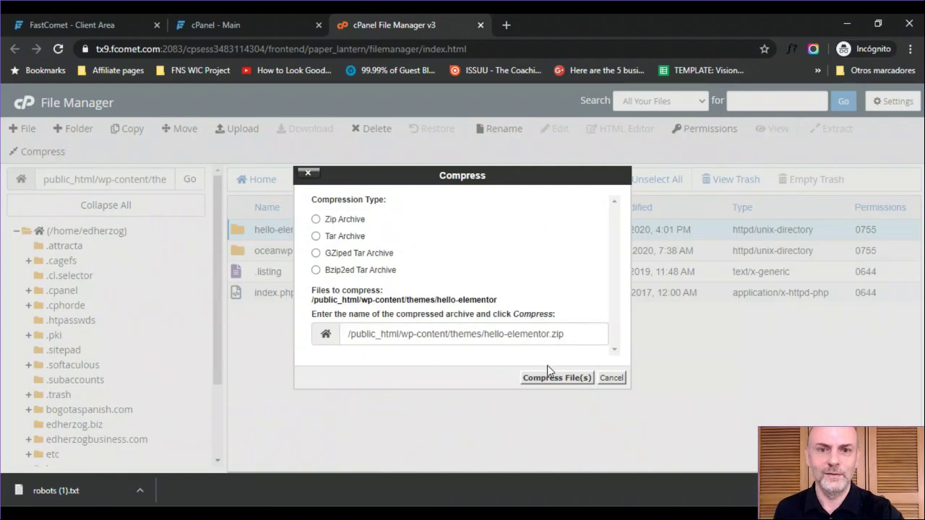
{"action": "left_click", "coordinate": [316, 221]}
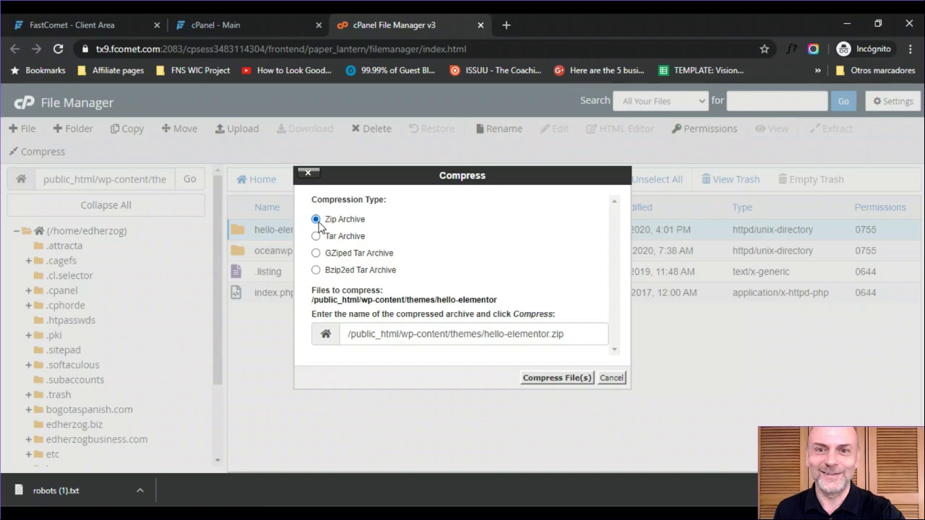
{"action": "left_click", "coordinate": [549, 378]}
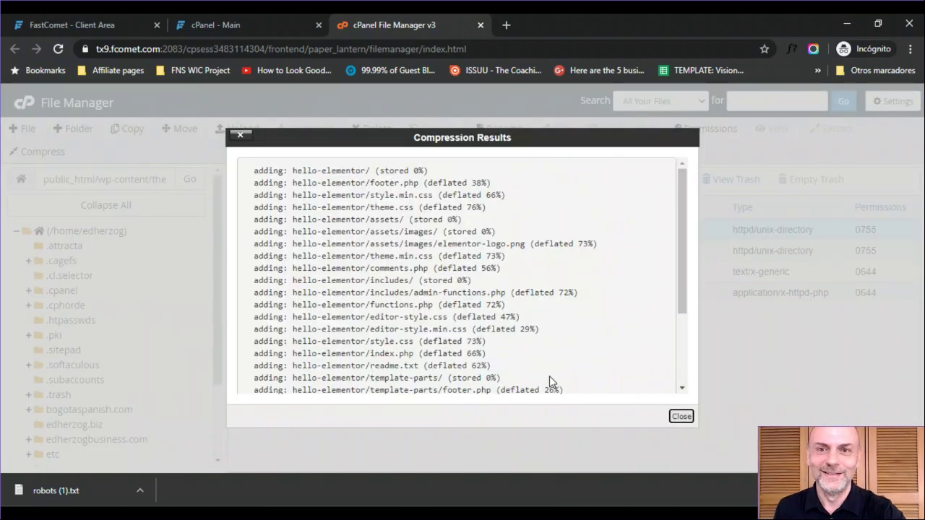
{"action": "left_click", "coordinate": [681, 416]}
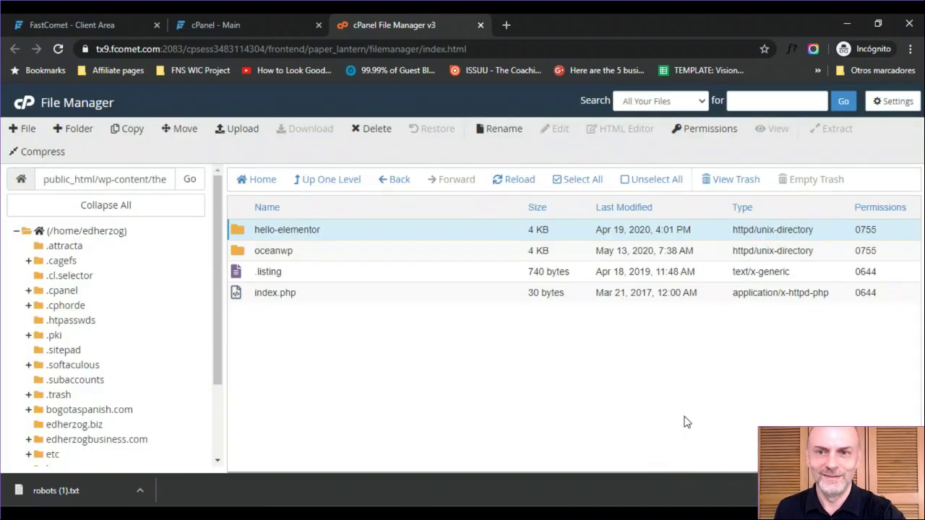
- Reload File Manager and reopen public_html/wp-content/themes to see hello-elementor.zip
{"action": "left_click", "coordinate": [323, 49]}
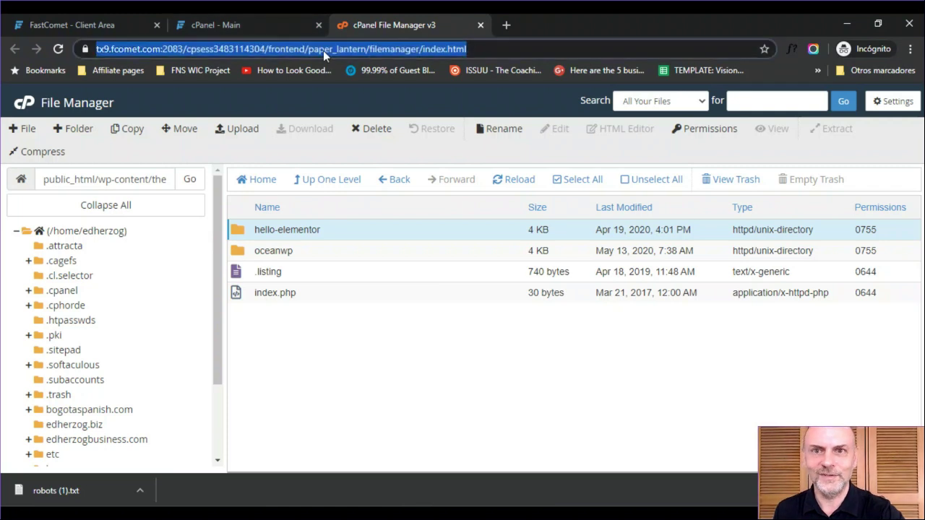
{"action": "key", "text": "Return"}
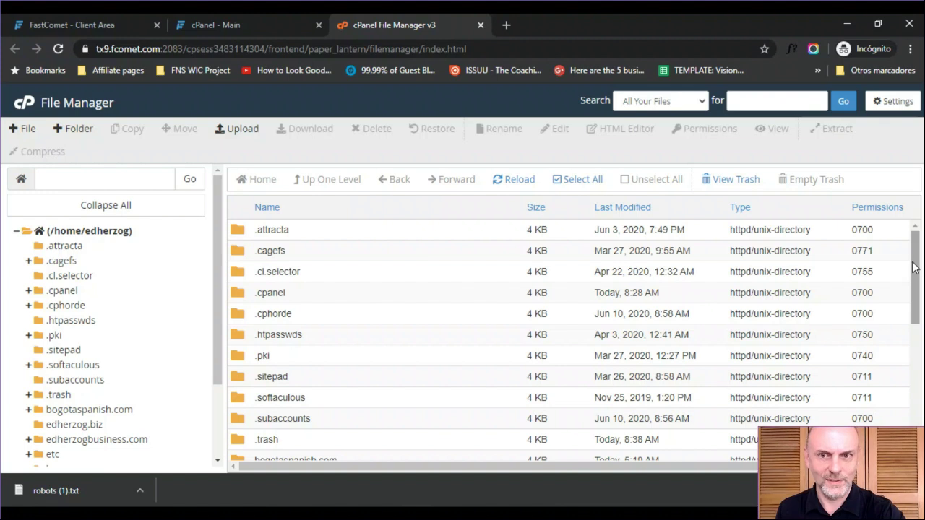
{"action": "scroll", "coordinate": [909, 316], "scroll_direction": "down", "scroll_amount": 2}
{"action": "left_click_drag", "start_coordinate": [909, 316], "coordinate": [903, 374]}
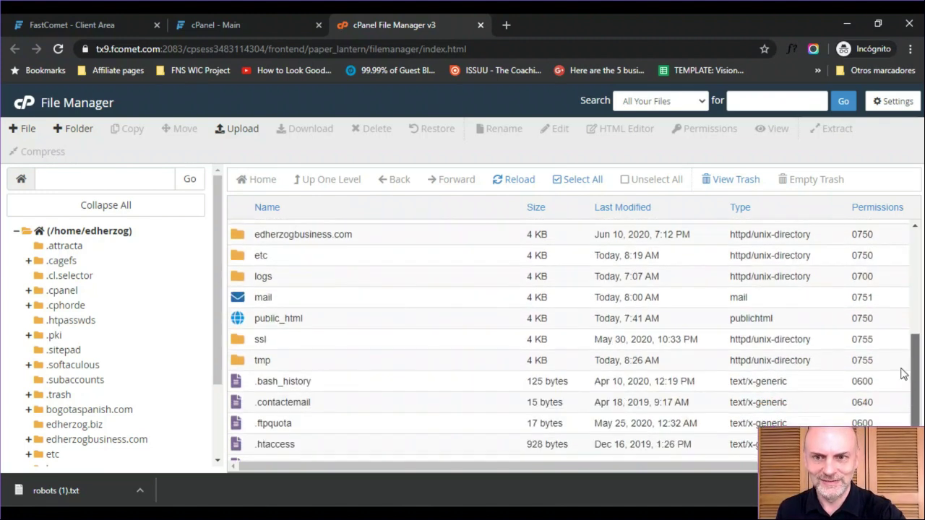
{"action": "double_click", "coordinate": [239, 318]}
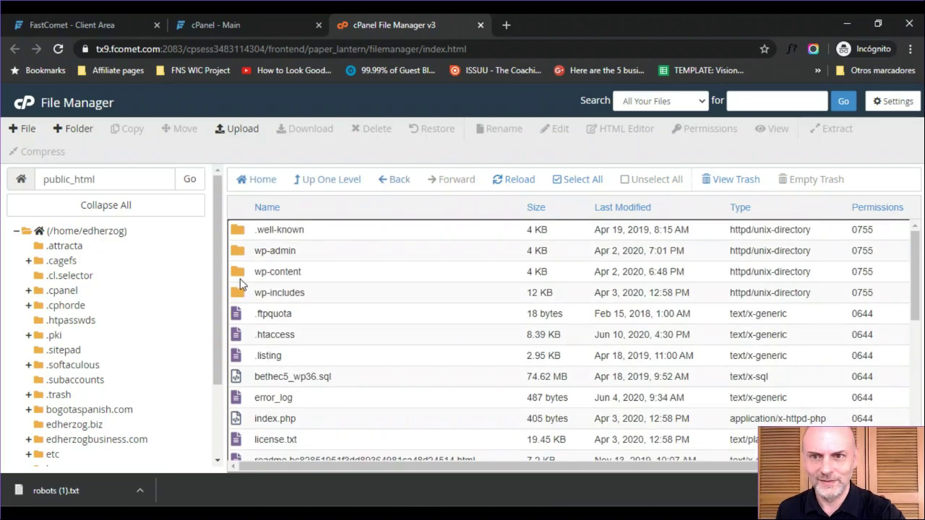
{"action": "double_click", "coordinate": [239, 272]}
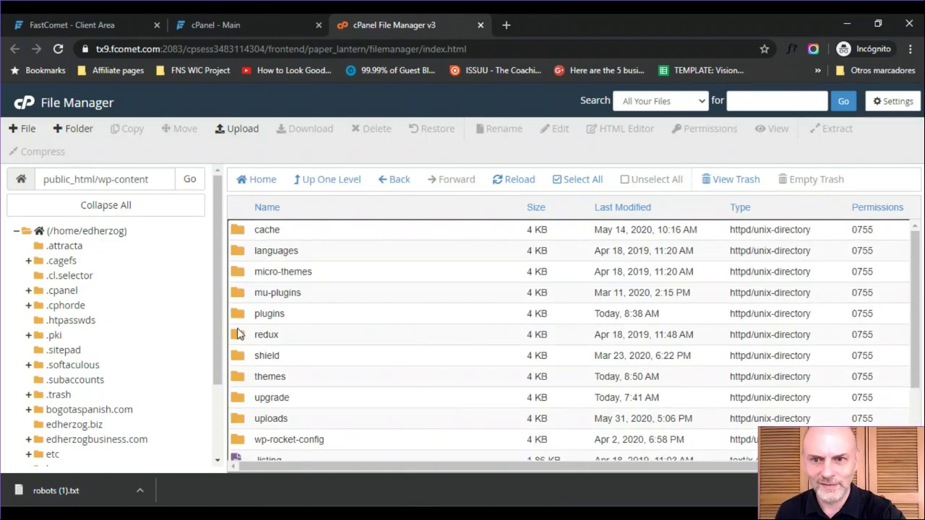
{"action": "double_click", "coordinate": [240, 381]}
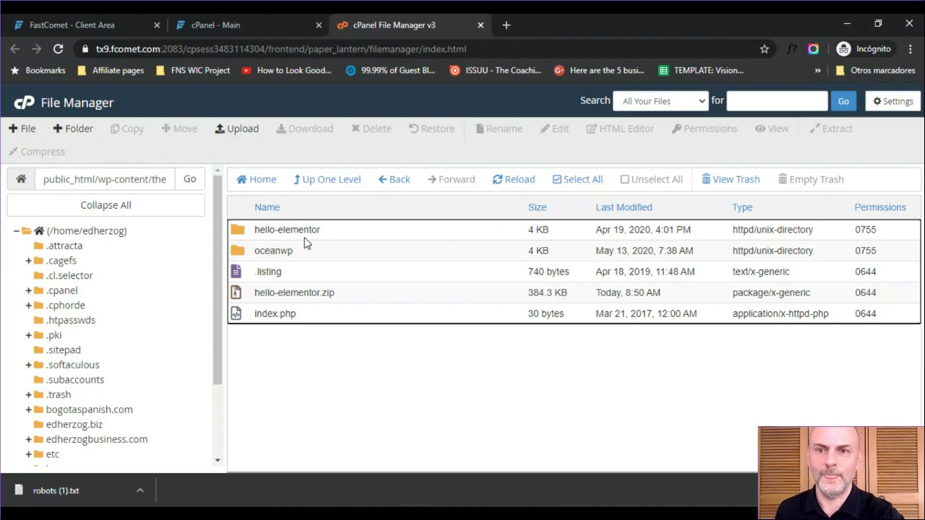
- Delete hello-elementor.zip to the trash, then close the File Manager tab with Ctrl+W
{"action": "left_click", "coordinate": [238, 296]}
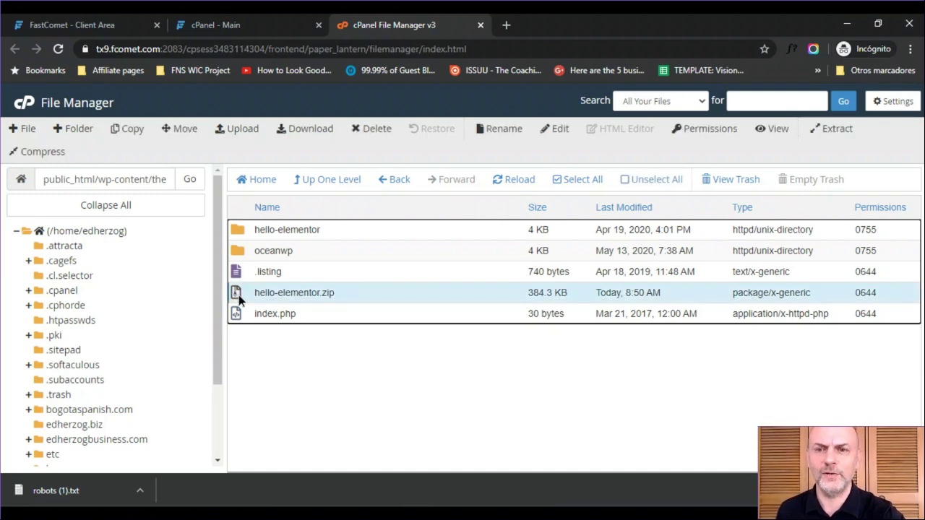
{"action": "right_click", "coordinate": [239, 296]}
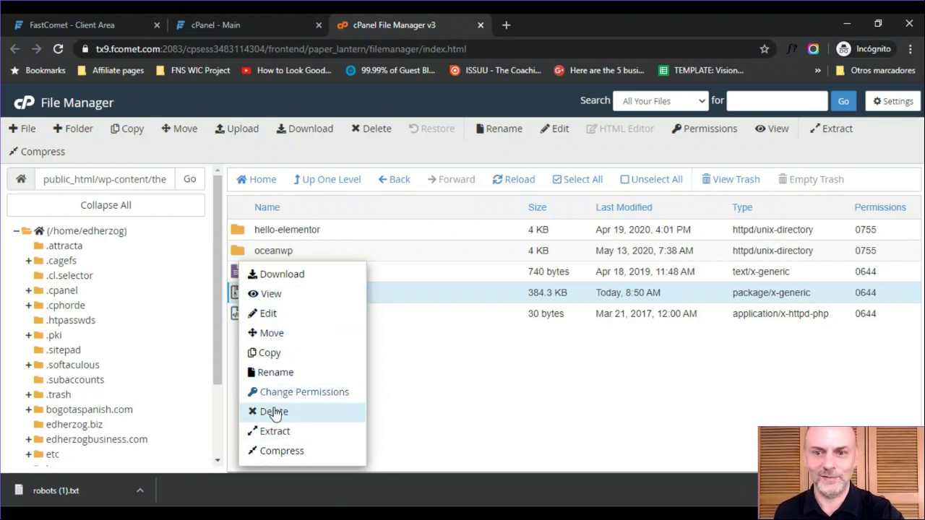
{"action": "left_click", "coordinate": [269, 412]}
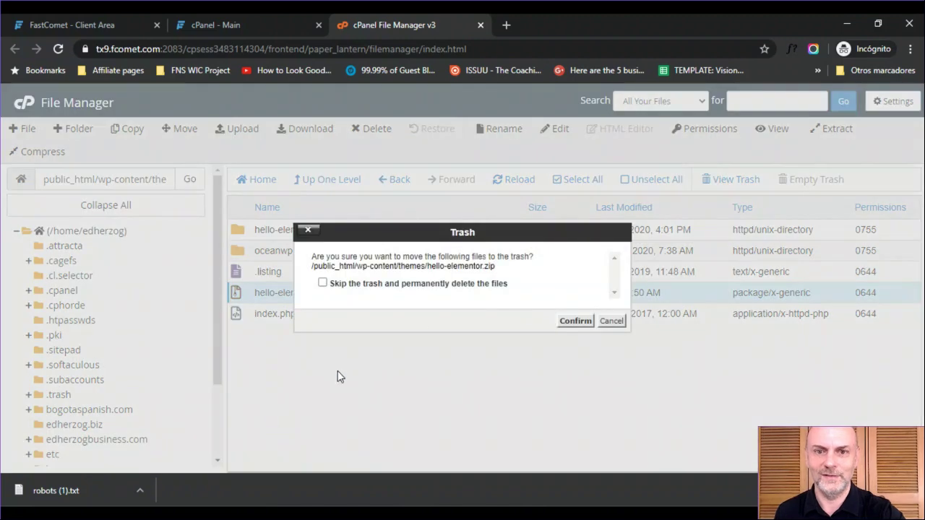
{"action": "left_click", "coordinate": [569, 323]}
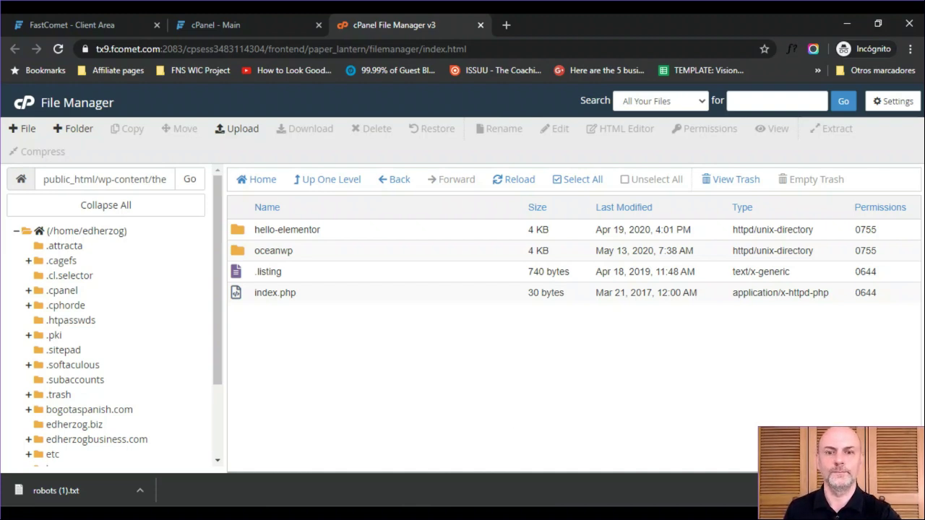
{"action": "key", "text": "ctrl+w"}
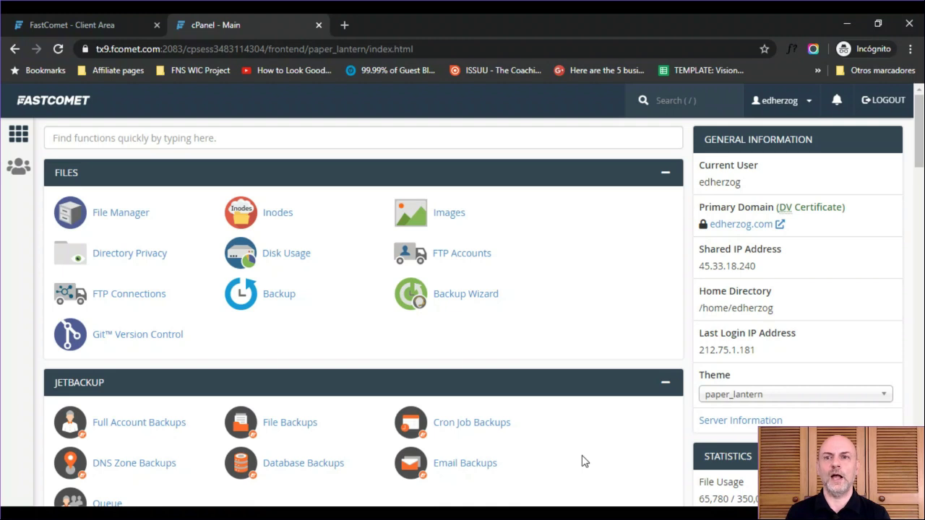
- Search cPanel for 'php' and open Select PHP Version, showing PHP 7.4
{"action": "left_click", "coordinate": [293, 137]}
{"action": "type", "text": "php"}
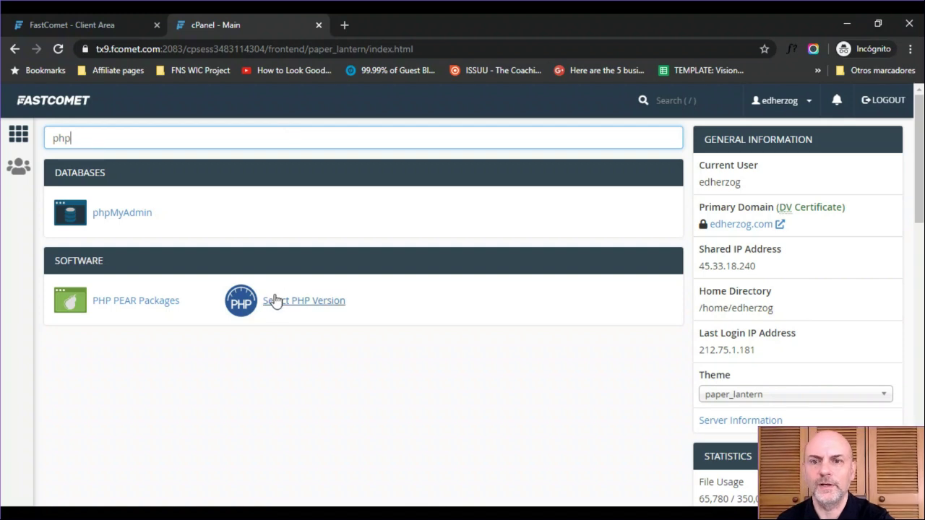
{"action": "left_click", "coordinate": [275, 305]}
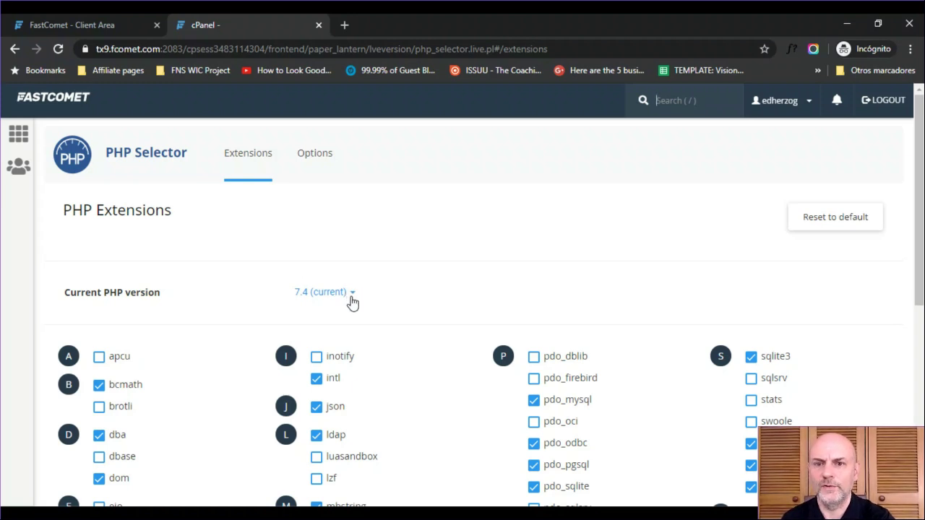
- Expand the 7.4 (current) dropdown to see the available PHP versions
{"action": "left_click", "coordinate": [348, 296]}
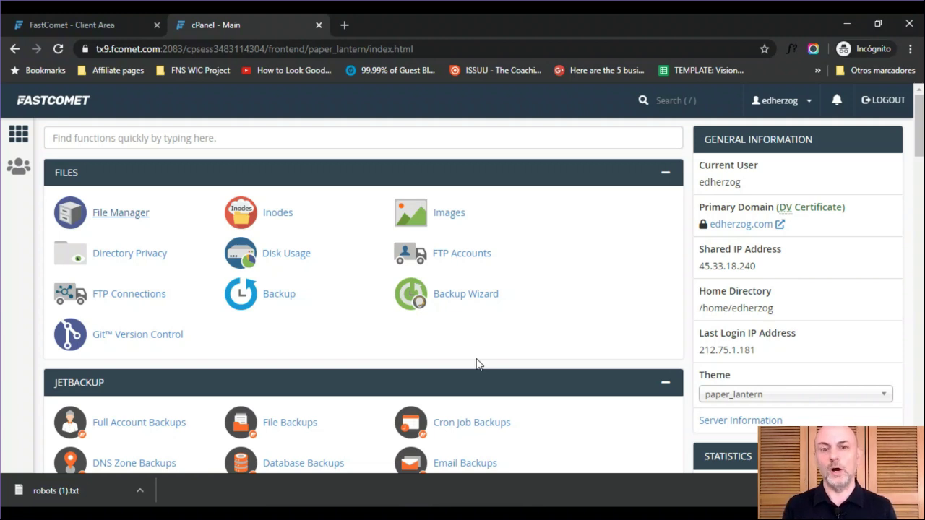
- Search cPanel for 'back' and open JetBackup's File Backups
{"action": "left_click", "coordinate": [347, 141]}
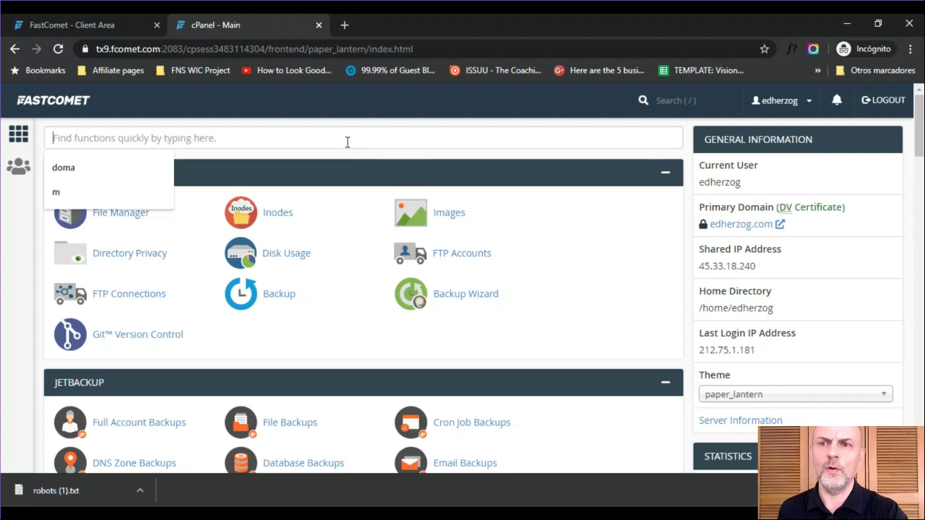
{"action": "type", "text": "back"}
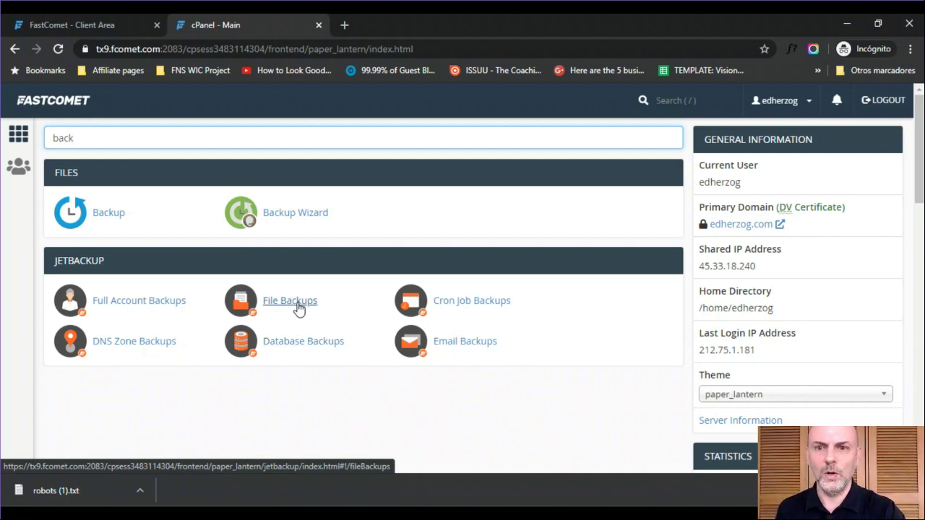
{"action": "left_click", "coordinate": [299, 307]}
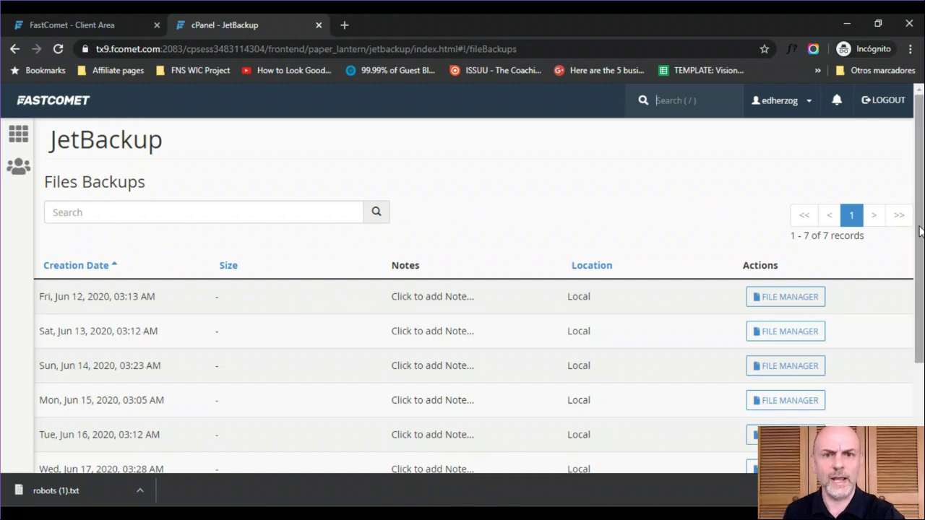
- Scroll the backups list and open the file manager for the Sun, Jun 14, 2020 backup
{"action": "left_click_drag", "start_coordinate": [921, 230], "coordinate": [923, 303]}
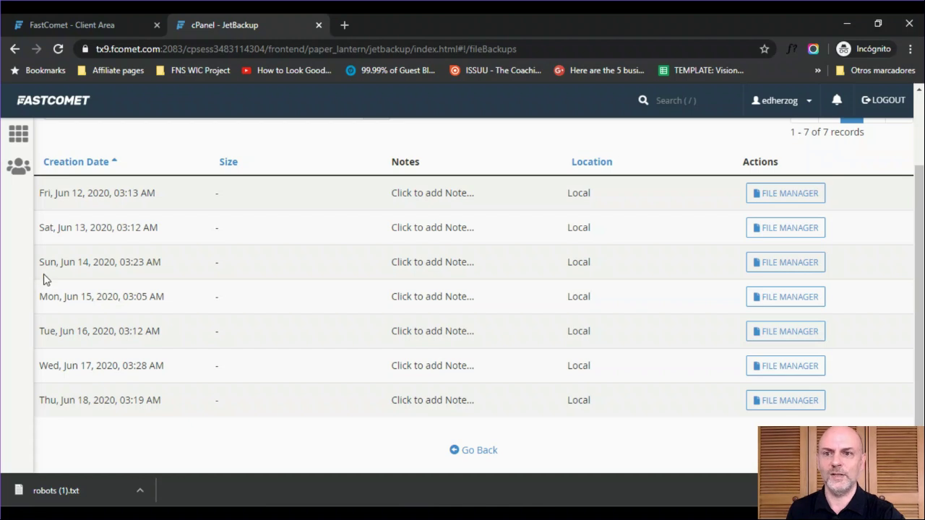
{"action": "left_click", "coordinate": [810, 263]}
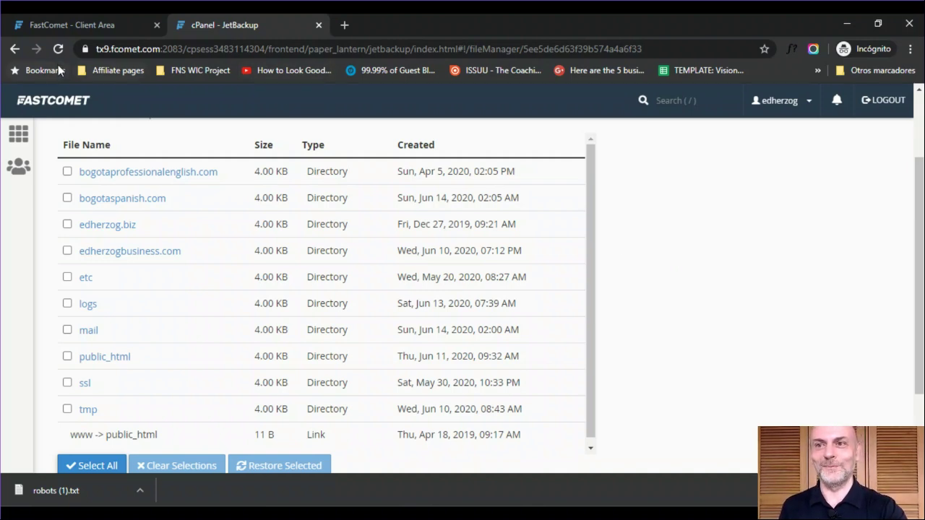
- Return to cPanel main, search 'backu', and open JetBackup Database Backups
{"action": "left_click", "coordinate": [14, 54]}
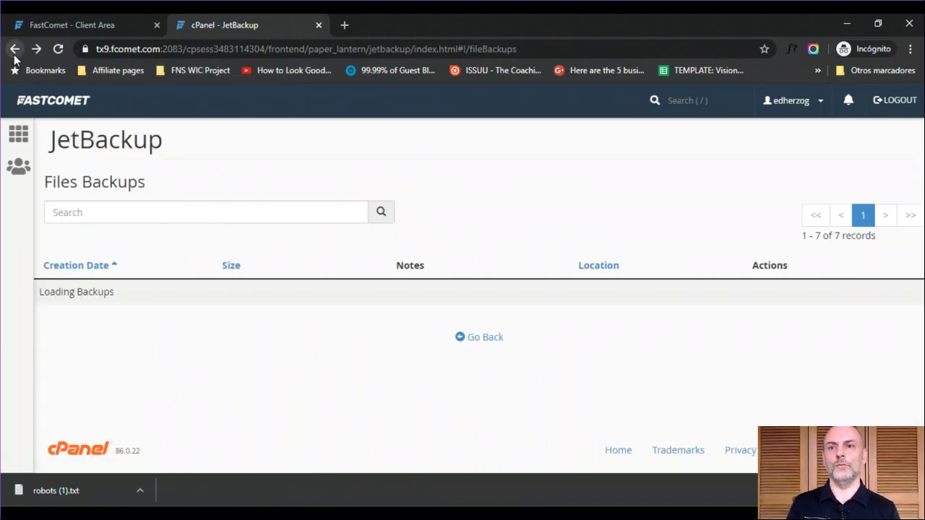
{"action": "left_click", "coordinate": [14, 53]}
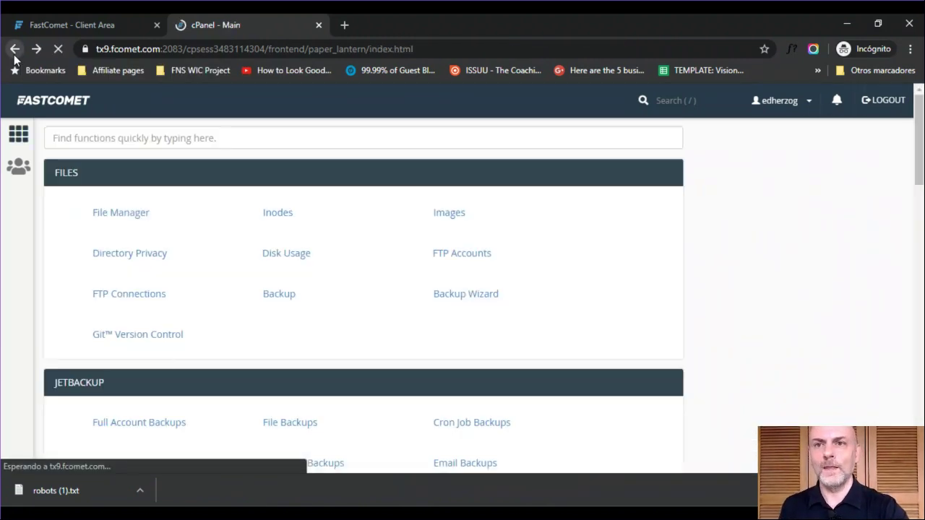
{"action": "left_click", "coordinate": [282, 131]}
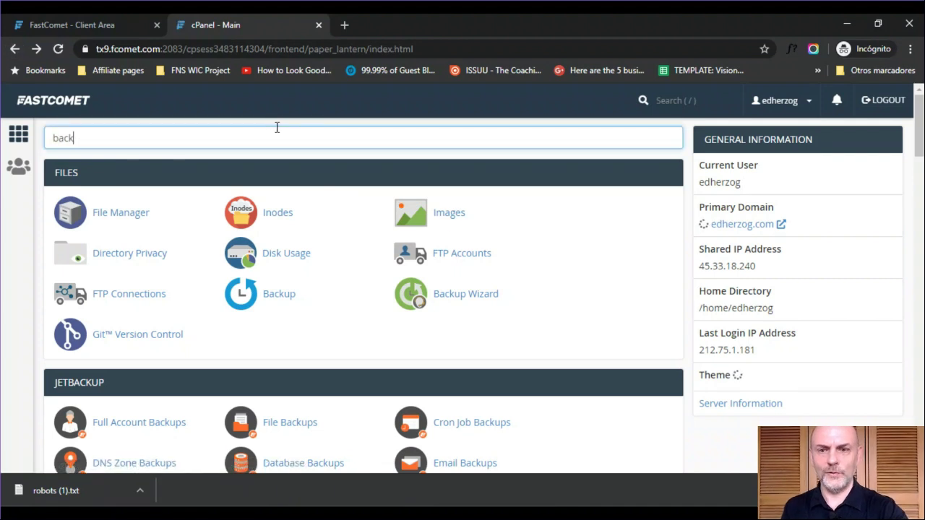
{"action": "type", "text": "u"}
{"action": "left_click", "coordinate": [297, 346]}
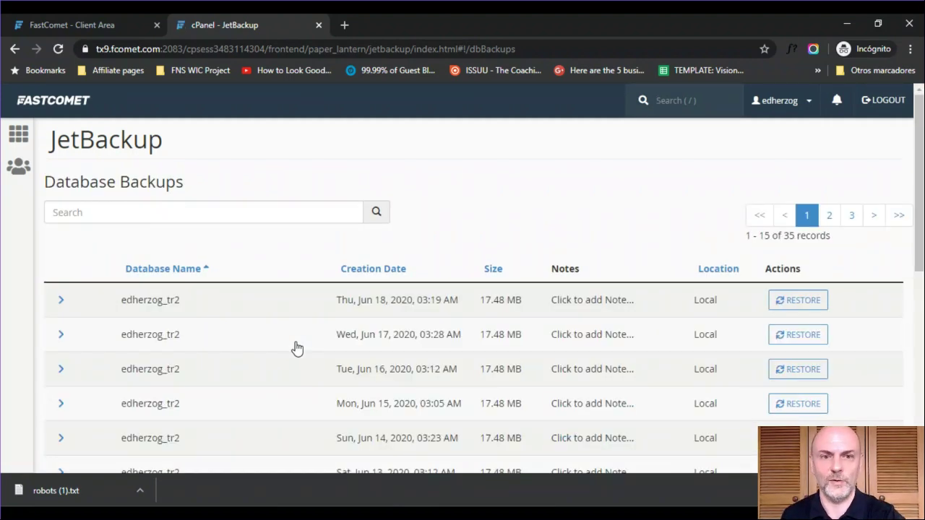
- Scroll through the first page of the 35 database backups
{"action": "scroll", "coordinate": [547, 282], "scroll_direction": "down", "scroll_amount": 1}
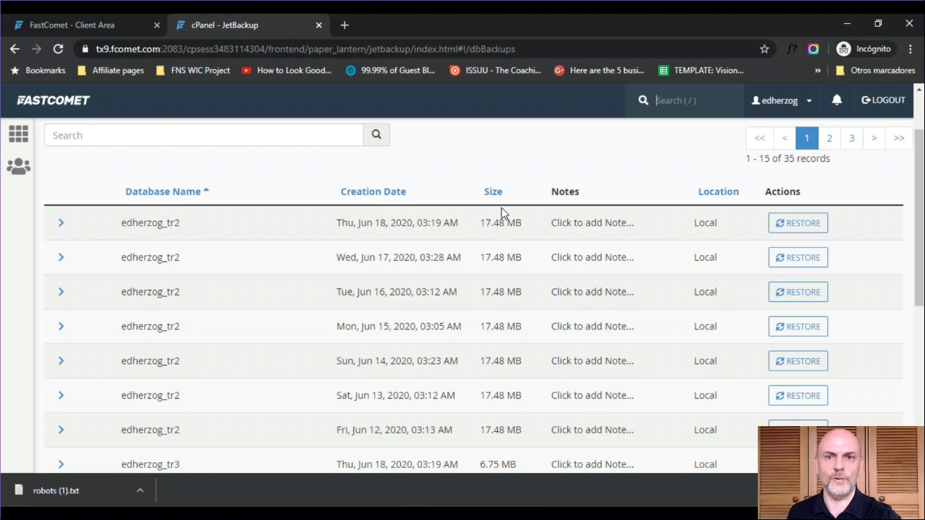
{"action": "scroll", "coordinate": [920, 217], "scroll_direction": "down", "scroll_amount": 2}
{"action": "scroll", "coordinate": [920, 217], "scroll_direction": "down", "scroll_amount": 1}
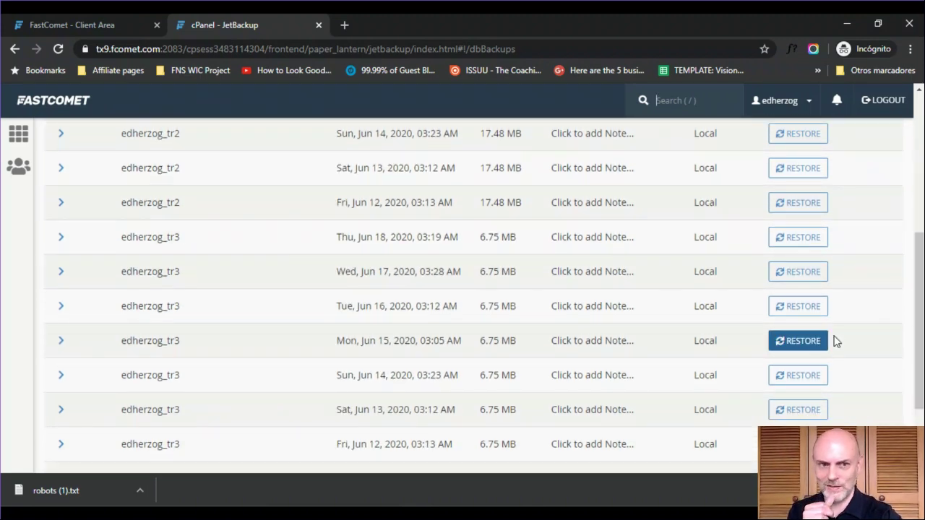
{"action": "scroll", "coordinate": [919, 325], "scroll_direction": "down", "scroll_amount": 1}
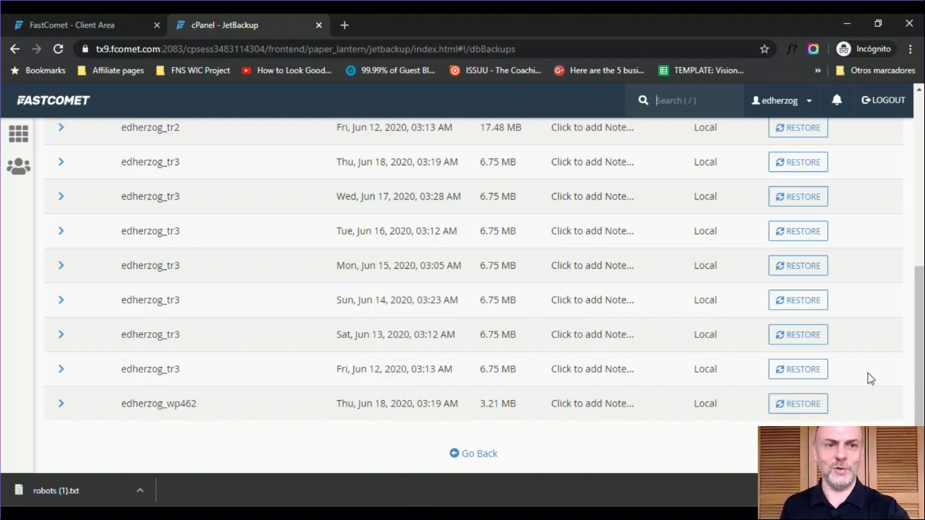
{"action": "left_click_drag", "start_coordinate": [919, 369], "coordinate": [921, 210]}
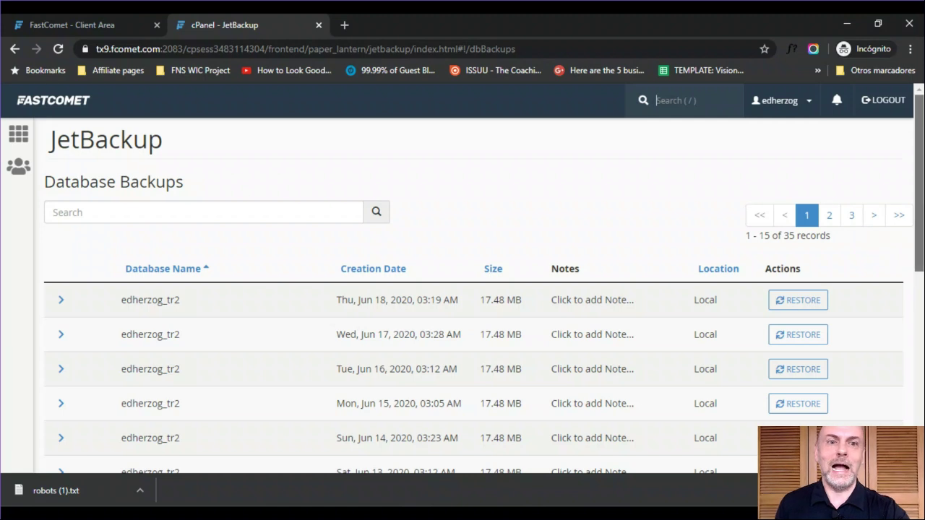
{"action": "scroll", "coordinate": [473, 296], "scroll_direction": "down", "scroll_amount": 5}
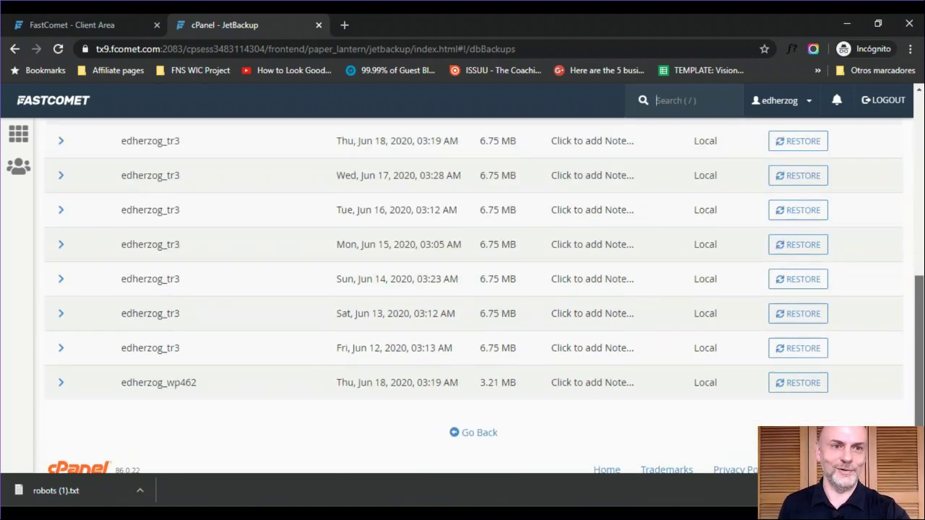
{"action": "scroll", "coordinate": [919, 347], "scroll_direction": "up", "scroll_amount": 5}
- Switch to page 2 of the database backups and scroll through it
{"action": "left_click", "coordinate": [831, 220]}
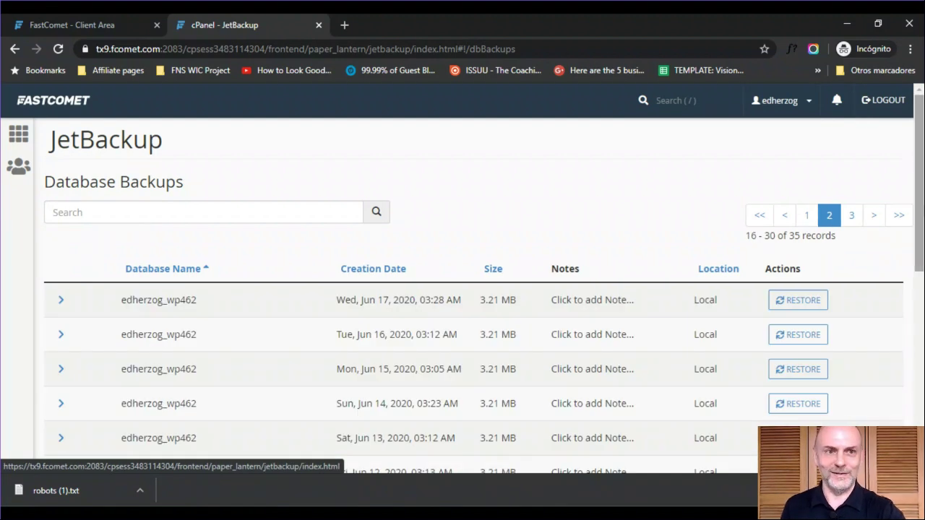
{"action": "scroll", "coordinate": [919, 217], "scroll_direction": "down", "scroll_amount": 4}
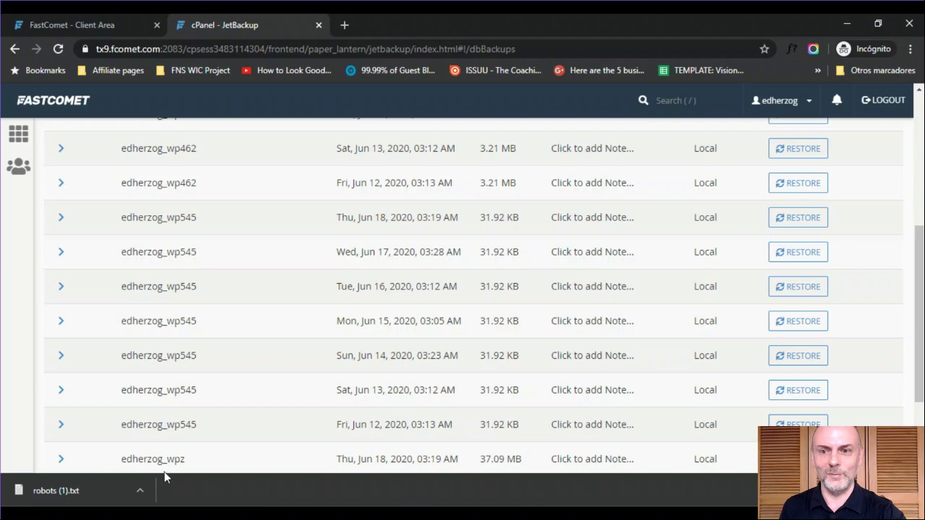
{"action": "scroll", "coordinate": [192, 359], "scroll_direction": "down", "scroll_amount": 2}
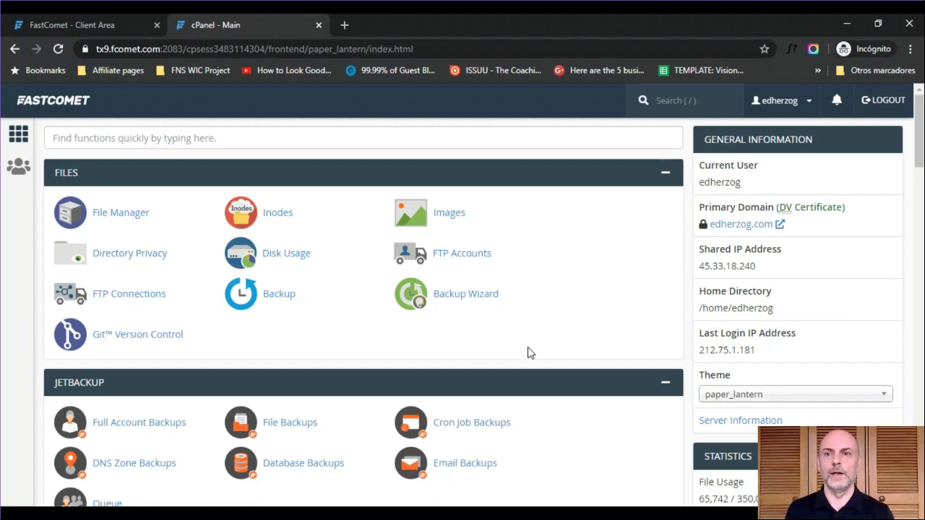
- Search 'mail', open Email Accounts, and start a new account on edherzog.com
{"action": "left_click", "coordinate": [400, 139]}
{"action": "type", "text": "a"}
{"action": "key", "text": "BackSpace"}
{"action": "type", "text": "mail"}
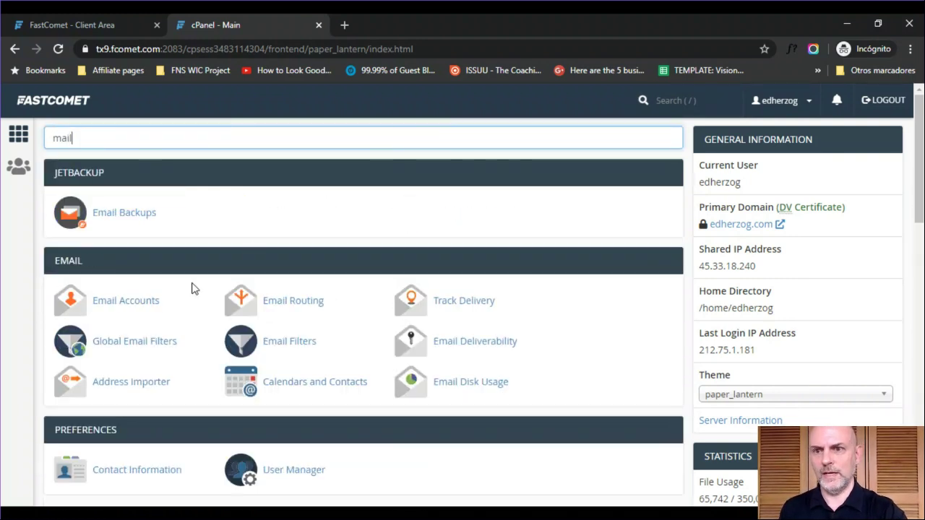
{"action": "left_click", "coordinate": [127, 311]}
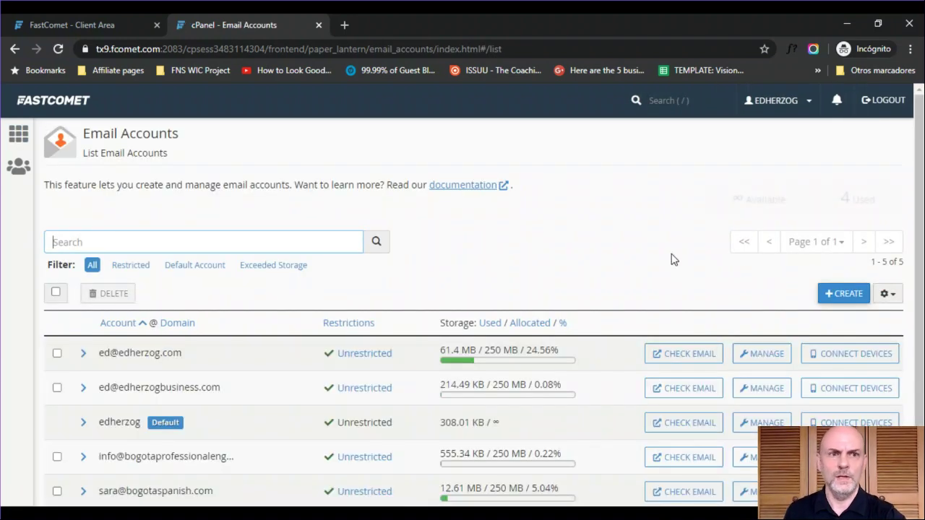
{"action": "left_click_drag", "start_coordinate": [918, 235], "coordinate": [918, 288]}
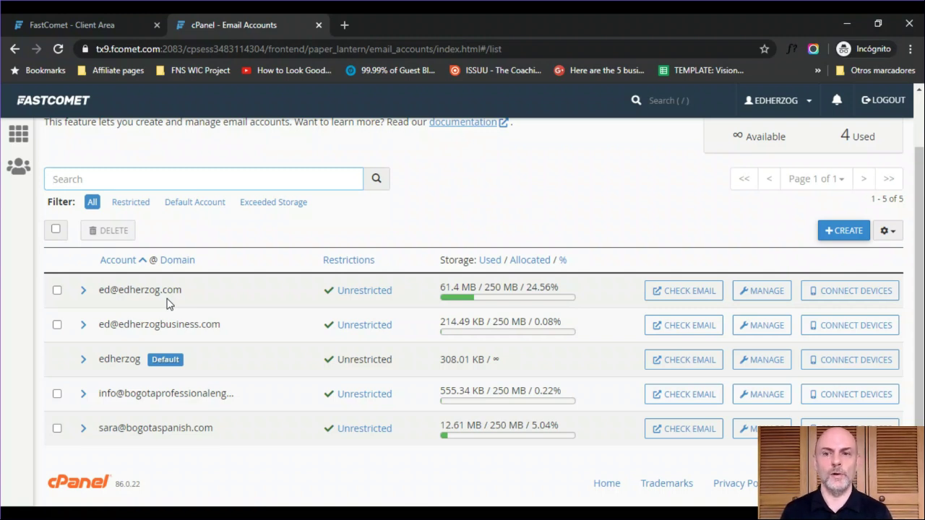
{"action": "left_click", "coordinate": [835, 236]}
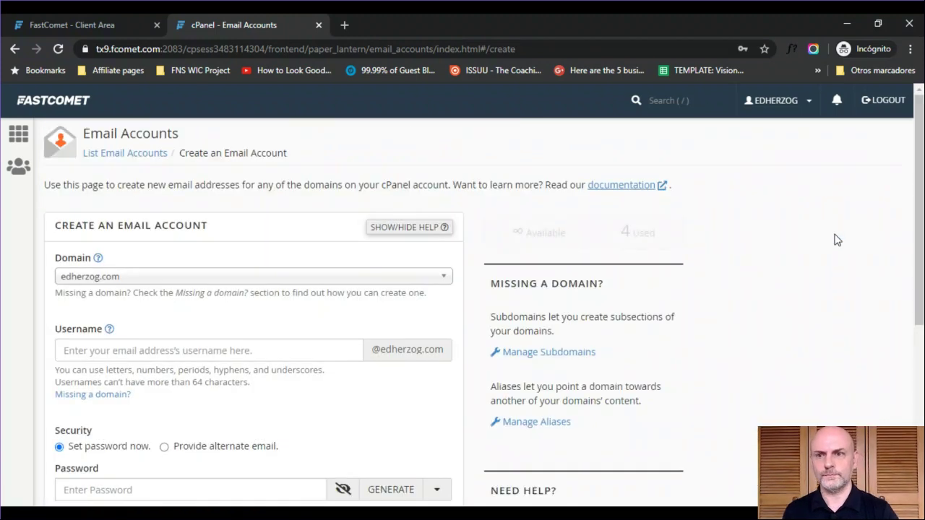
{"action": "left_click", "coordinate": [191, 278]}
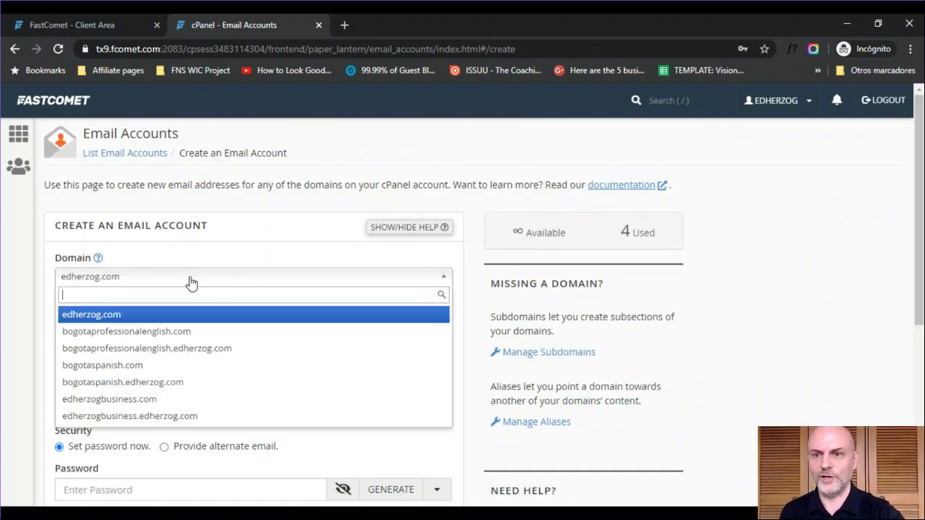
{"action": "left_click", "coordinate": [38, 337]}
{"action": "left_click", "coordinate": [104, 345]}
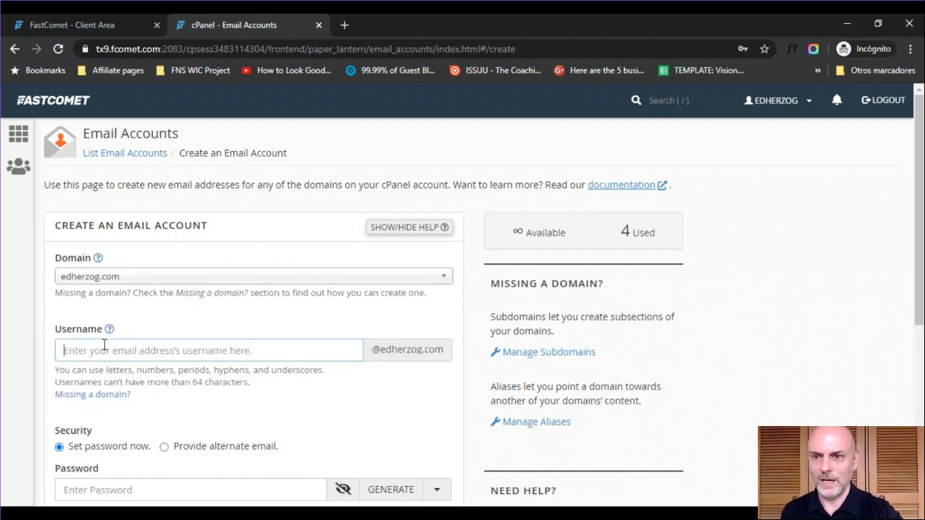
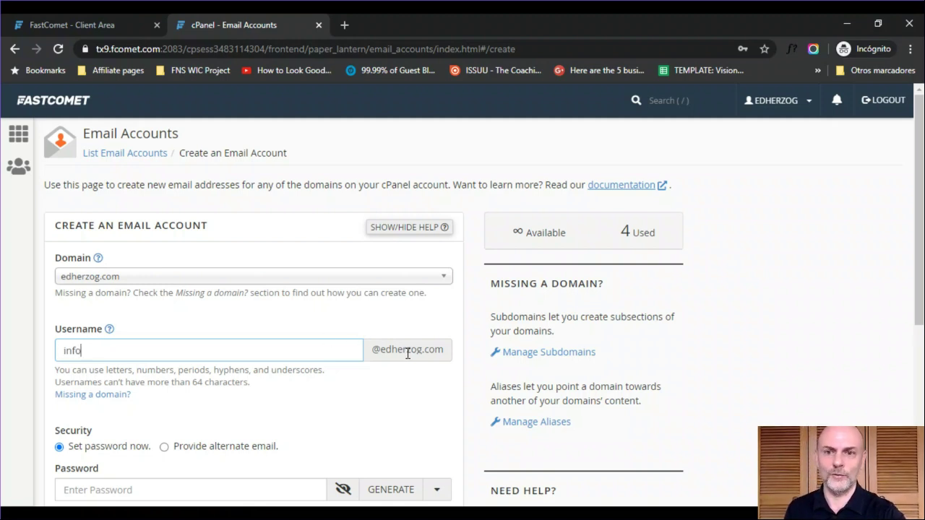
{"action": "scroll", "coordinate": [919, 210], "scroll_direction": "down", "scroll_amount": 3}
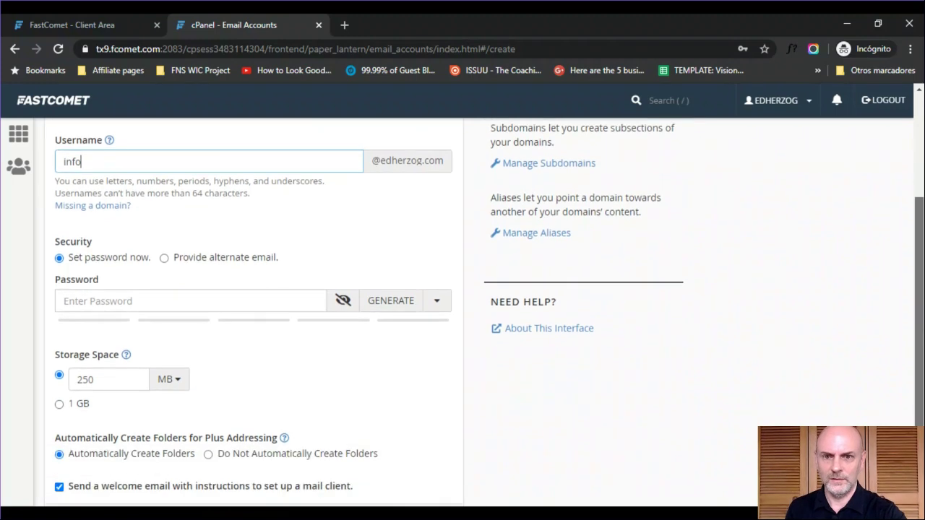
{"action": "left_click", "coordinate": [409, 302]}
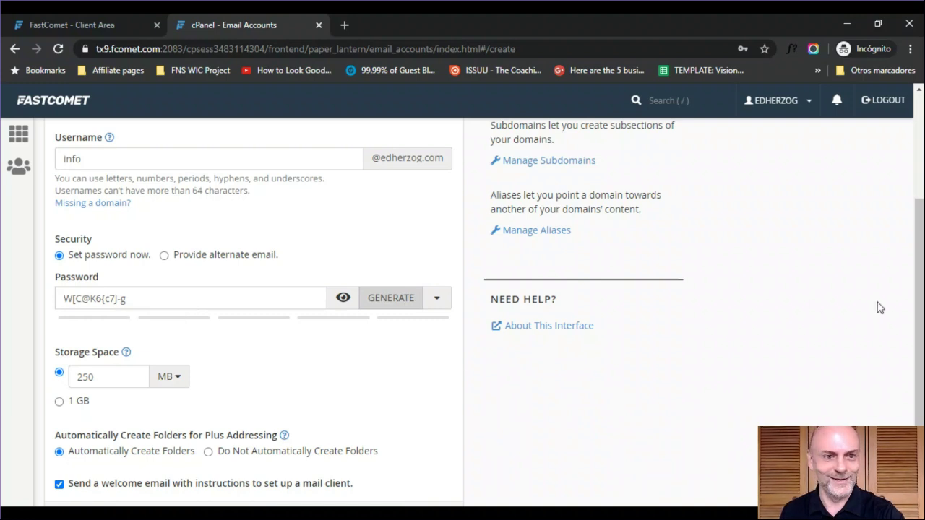
{"action": "scroll", "coordinate": [919, 311], "scroll_direction": "down", "scroll_amount": 3}
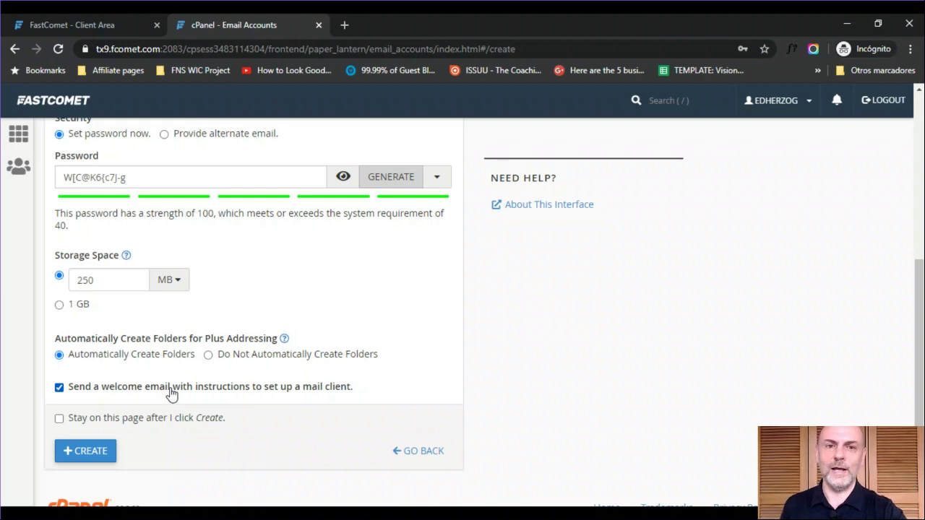
{"action": "scroll", "coordinate": [171, 394], "scroll_direction": "down", "scroll_amount": 1}
{"action": "scroll", "coordinate": [171, 394], "scroll_direction": "up", "scroll_amount": 5}
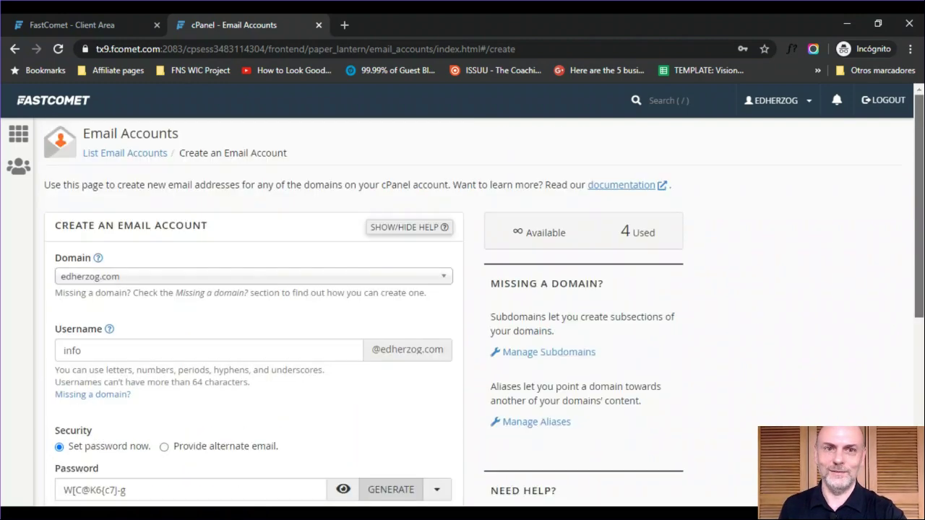
{"action": "scroll", "coordinate": [337, 468], "scroll_direction": "down", "scroll_amount": 5}
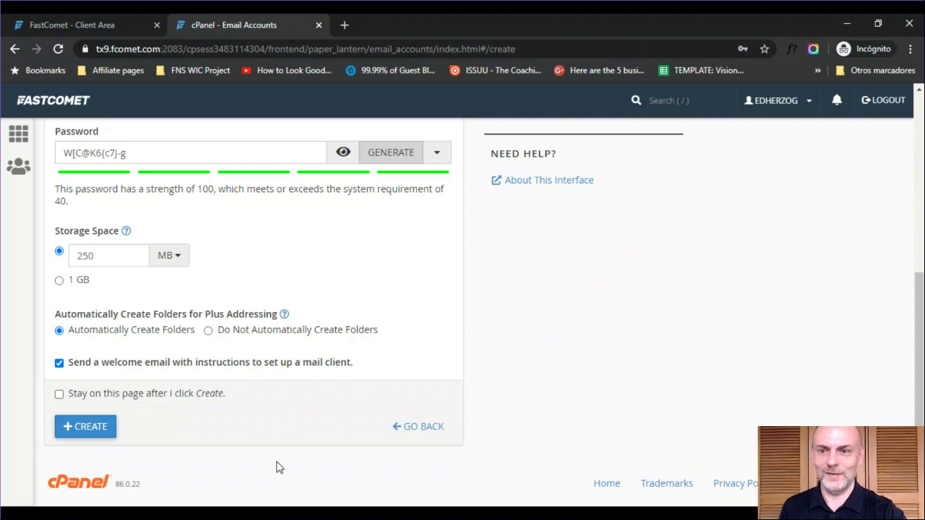
{"action": "left_click", "coordinate": [88, 426]}
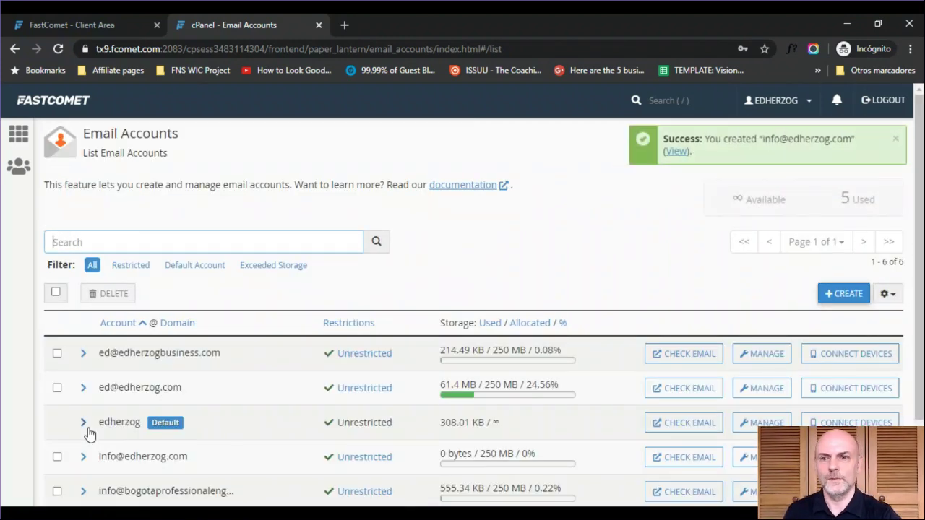
- Open Webmail in a new tab for the existing 61.4 MB mailbox on edherzog.com
{"action": "scroll", "coordinate": [906, 352], "scroll_direction": "down", "scroll_amount": 2}
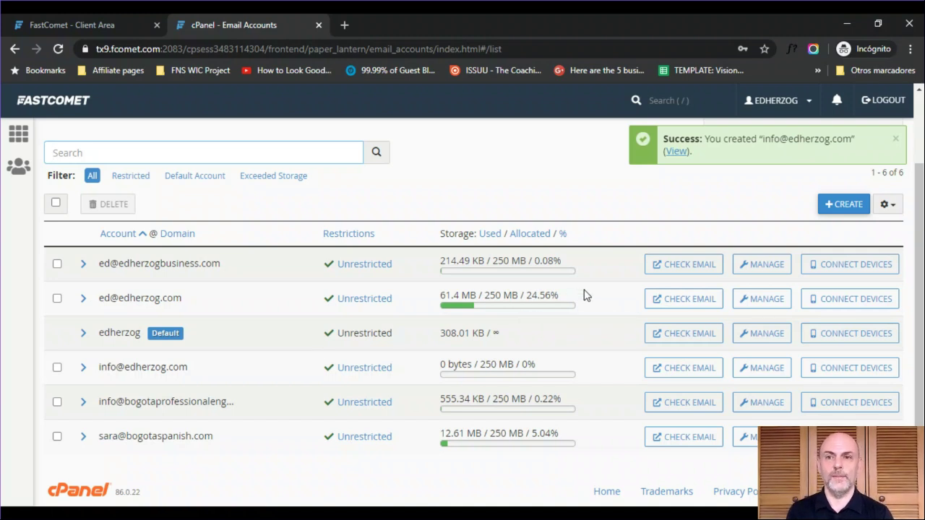
{"action": "left_click", "coordinate": [662, 298]}
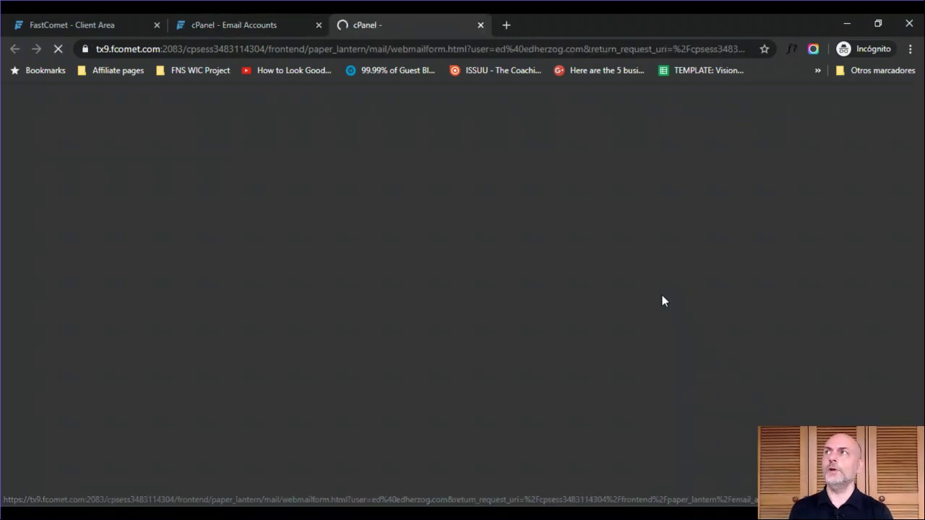
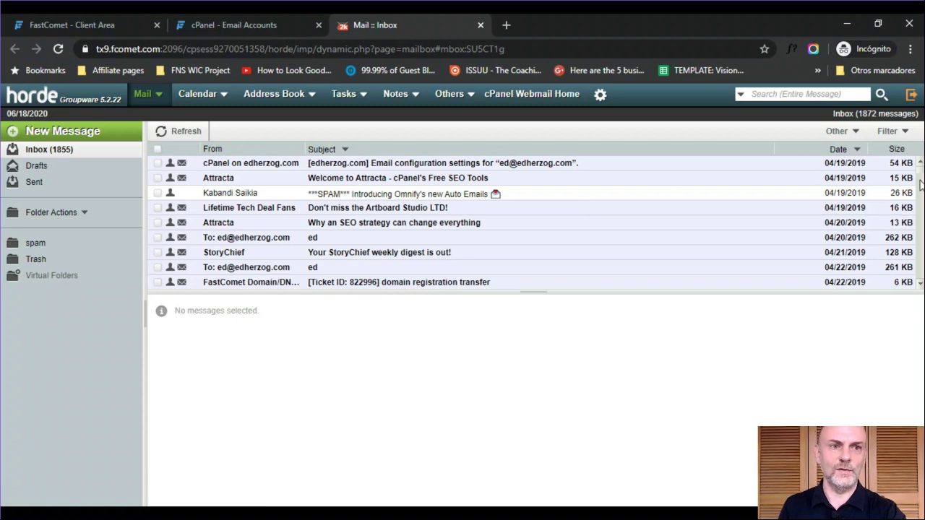
- Preview the Growth Tools email about Conversion Accelerator enrollment, then close the Horde Webmail tab
{"action": "left_click_drag", "start_coordinate": [922, 172], "coordinate": [922, 195]}
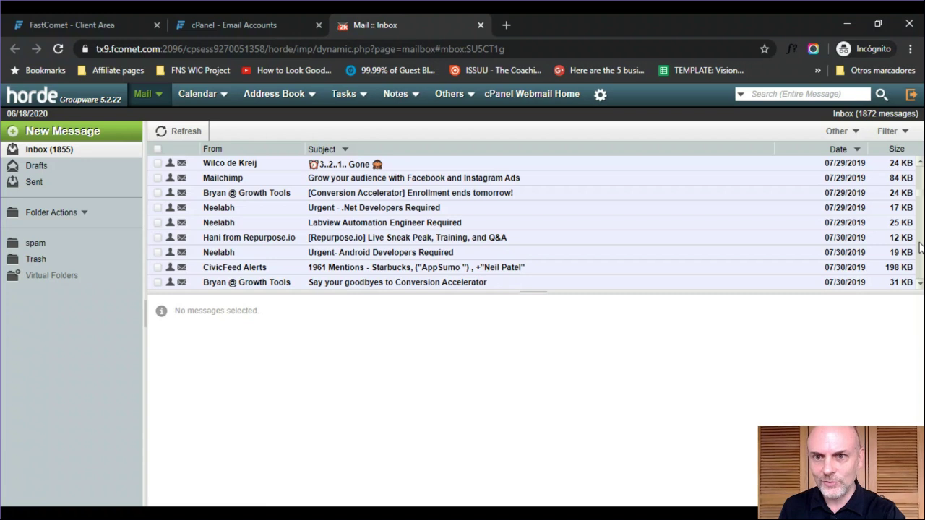
{"action": "left_click", "coordinate": [255, 195]}
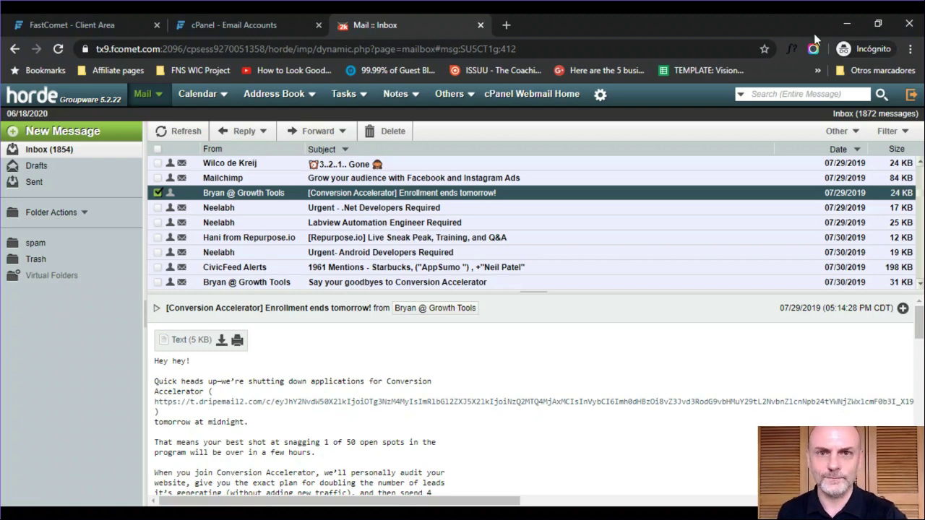
{"action": "left_click", "coordinate": [480, 26]}
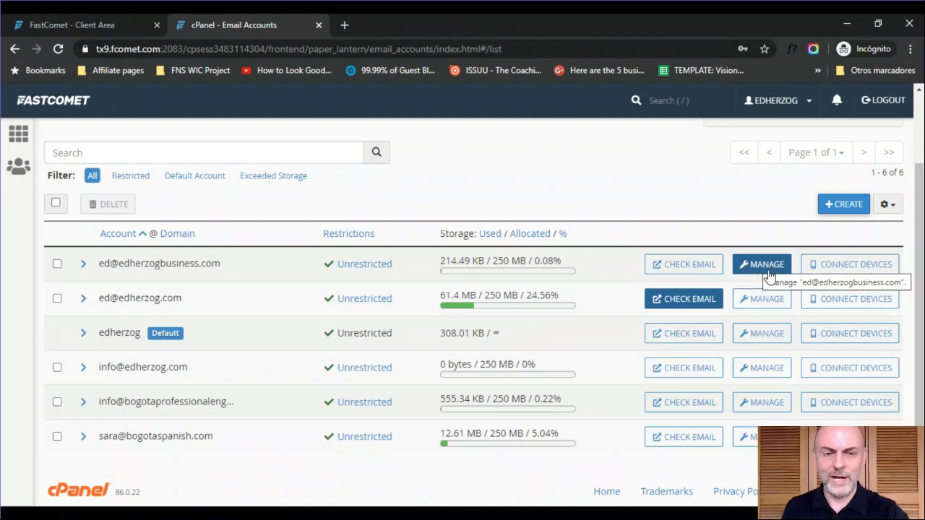
{"action": "left_click", "coordinate": [760, 301]}
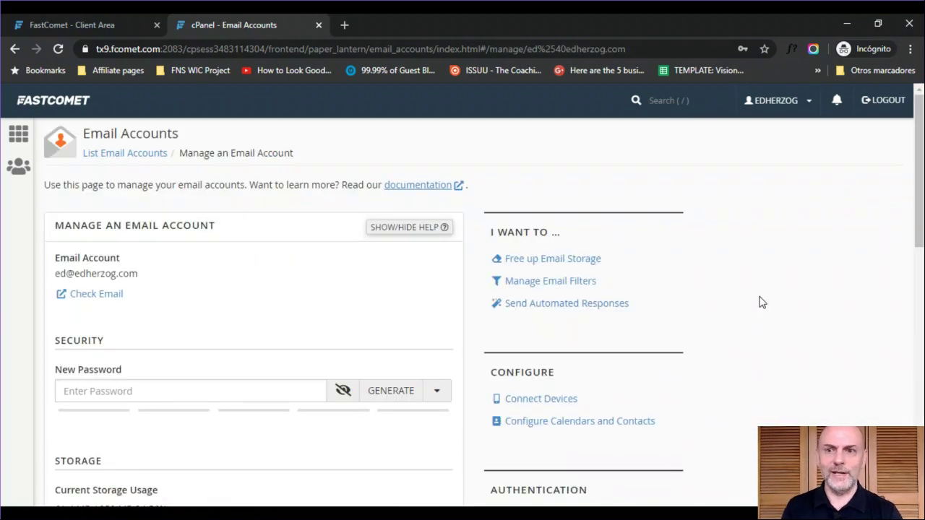
{"action": "left_click_drag", "start_coordinate": [919, 188], "coordinate": [918, 351]}
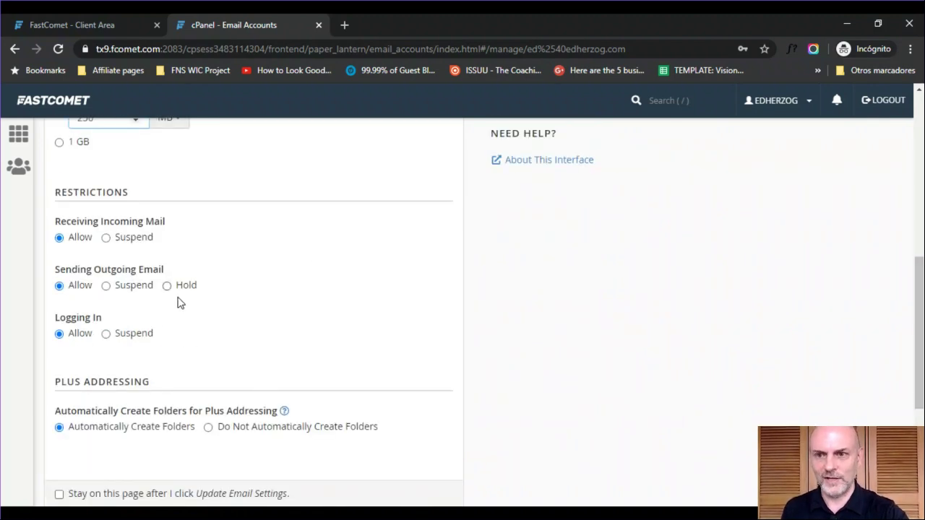
{"action": "left_click_drag", "start_coordinate": [919, 340], "coordinate": [919, 158]}
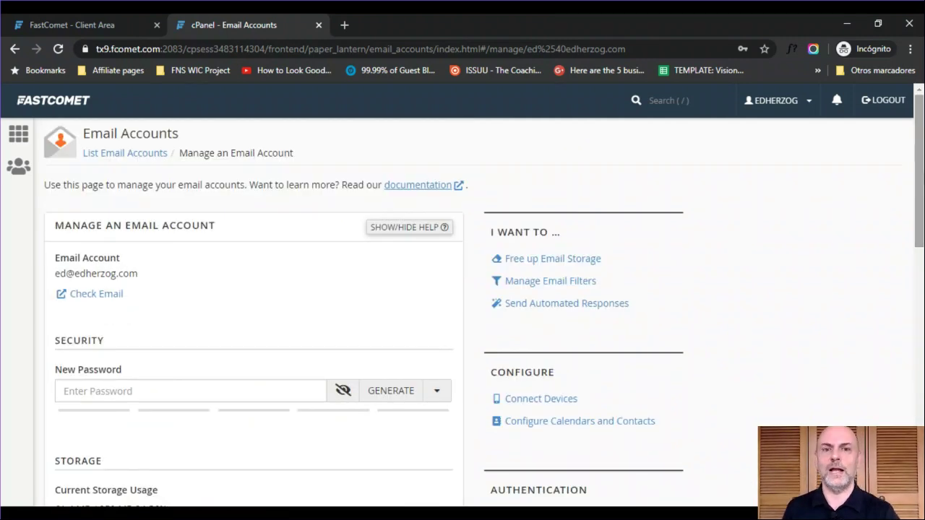
{"action": "left_click", "coordinate": [12, 53]}
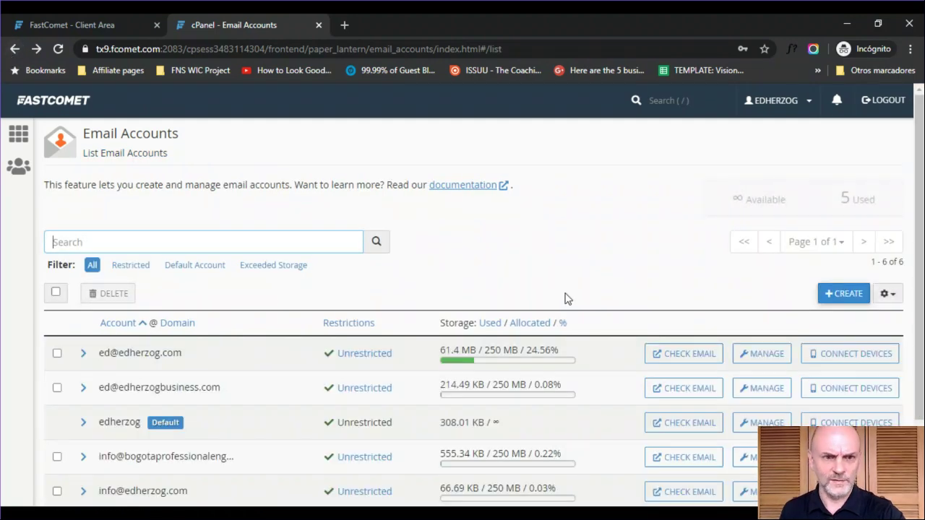
- View the mail client setup settings for the first email account, then return to cPanel home
{"action": "left_click", "coordinate": [829, 355]}
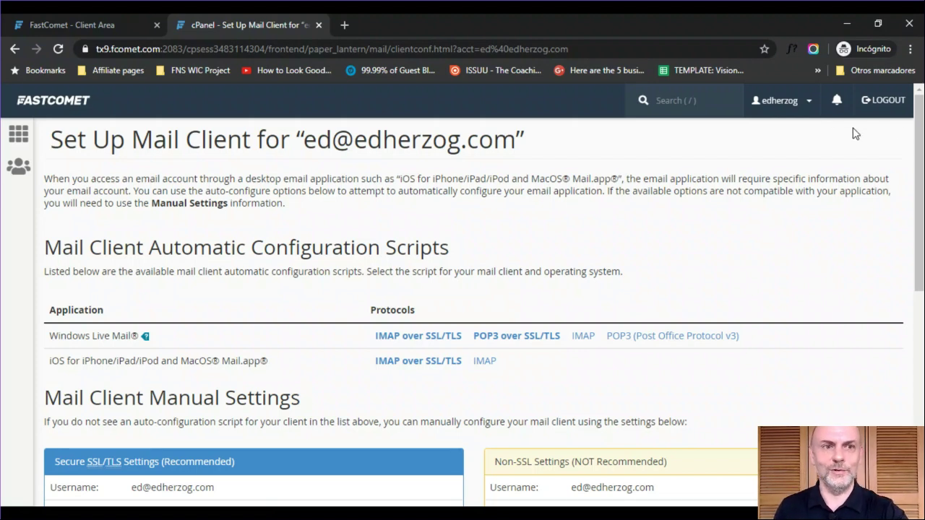
{"action": "mouse_move", "coordinate": [920, 144]}
{"action": "left_mouse_down"}
{"action": "mouse_move", "coordinate": [919, 349]}
{"action": "mouse_move", "coordinate": [920, 145]}
{"action": "left_mouse_up"}
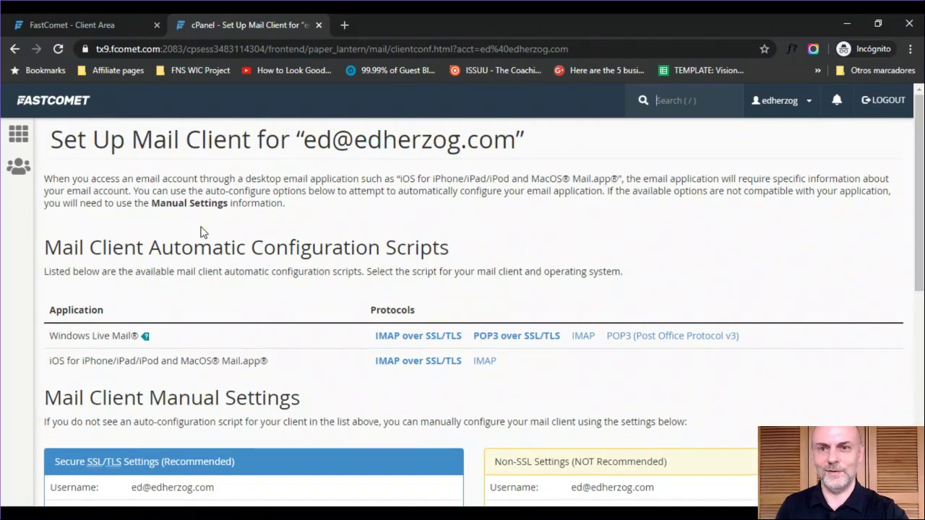
{"action": "left_click", "coordinate": [20, 143]}
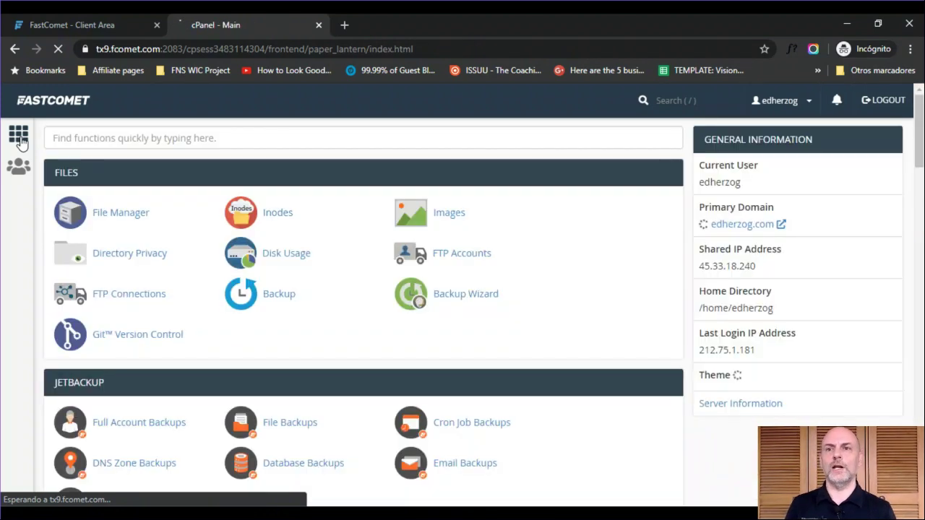
- Search functions for 'for' and browse the Forwarders page's six email account forwarders
{"action": "left_click", "coordinate": [101, 137]}
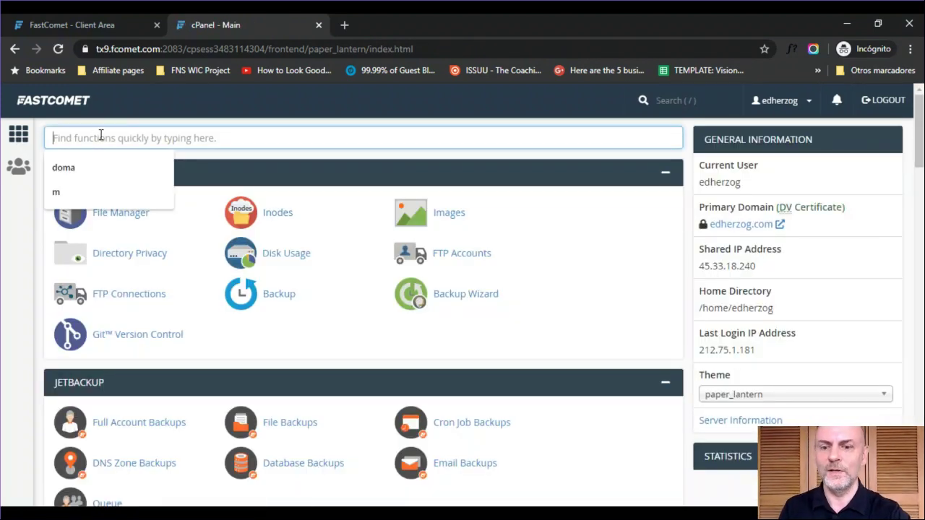
{"action": "type", "text": "for"}
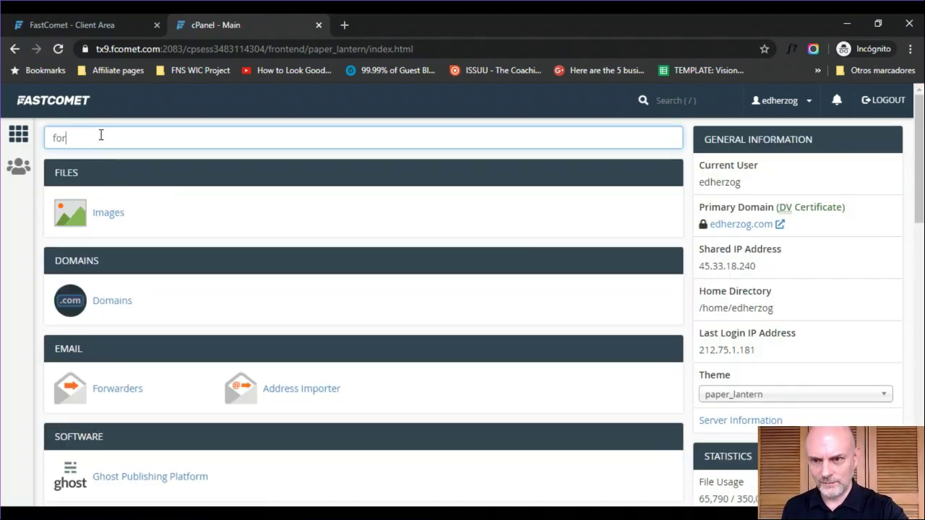
{"action": "left_click", "coordinate": [118, 390]}
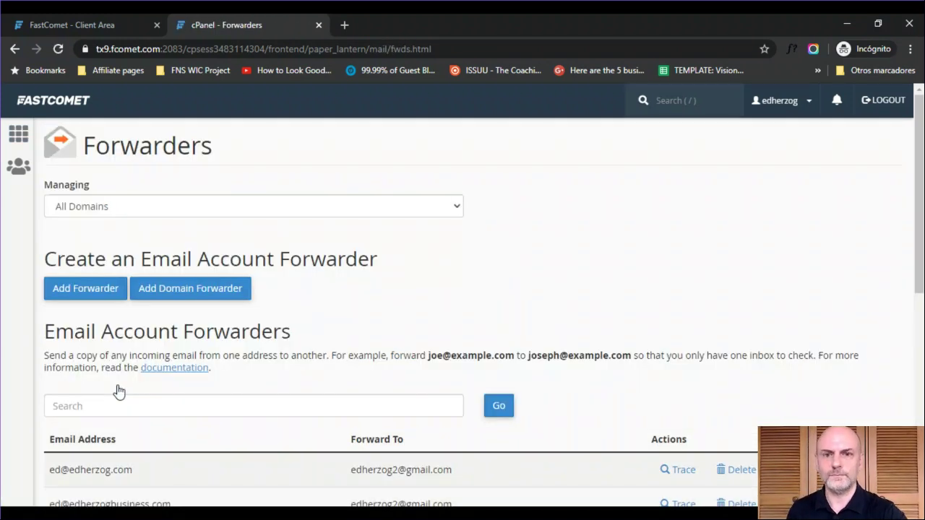
{"action": "left_click_drag", "start_coordinate": [920, 224], "coordinate": [919, 330]}
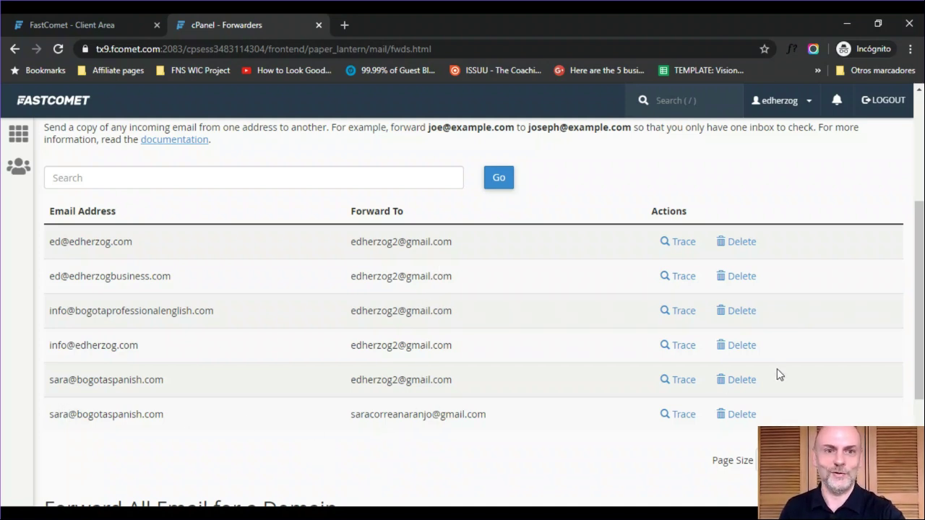
{"action": "left_click_drag", "start_coordinate": [919, 289], "coordinate": [920, 186]}
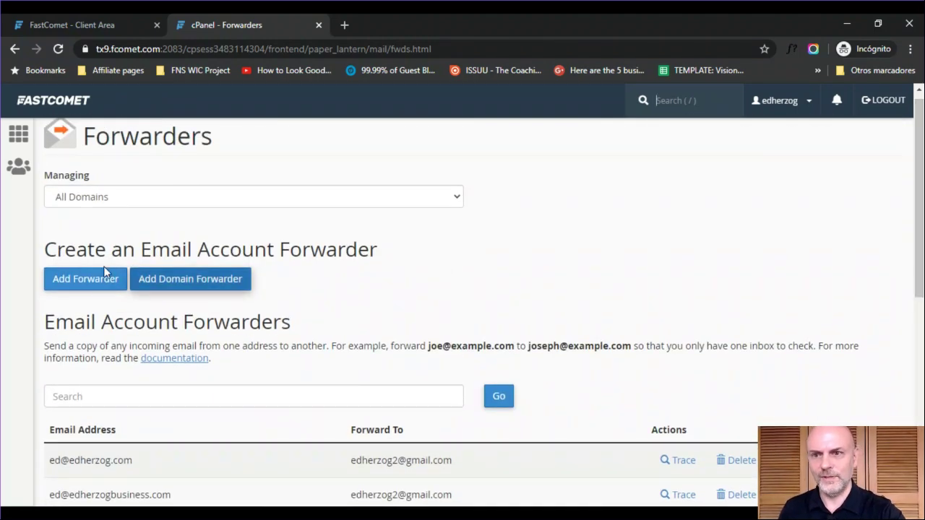
- Add a forwarder copying mail for the info address to the owner's Gmail address
{"action": "left_click", "coordinate": [84, 282]}
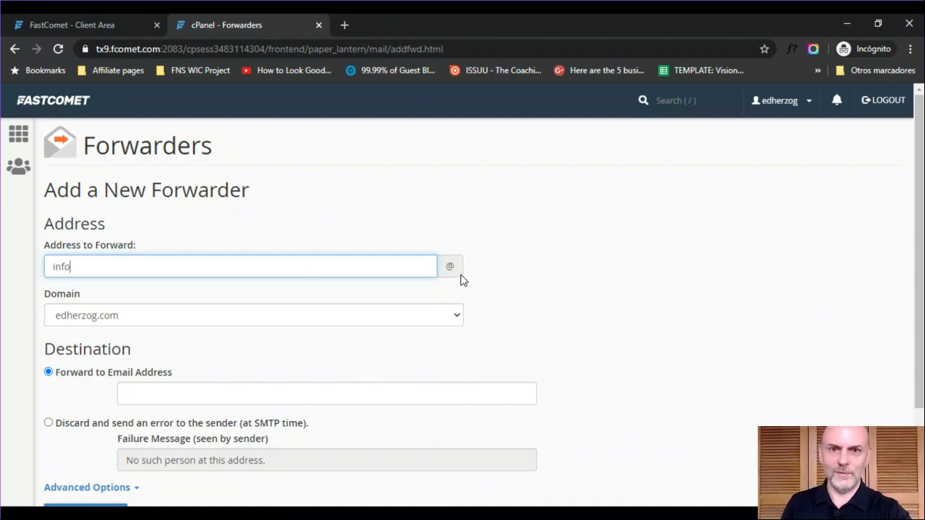
{"action": "scroll", "coordinate": [919, 289], "scroll_direction": "down", "scroll_amount": 2}
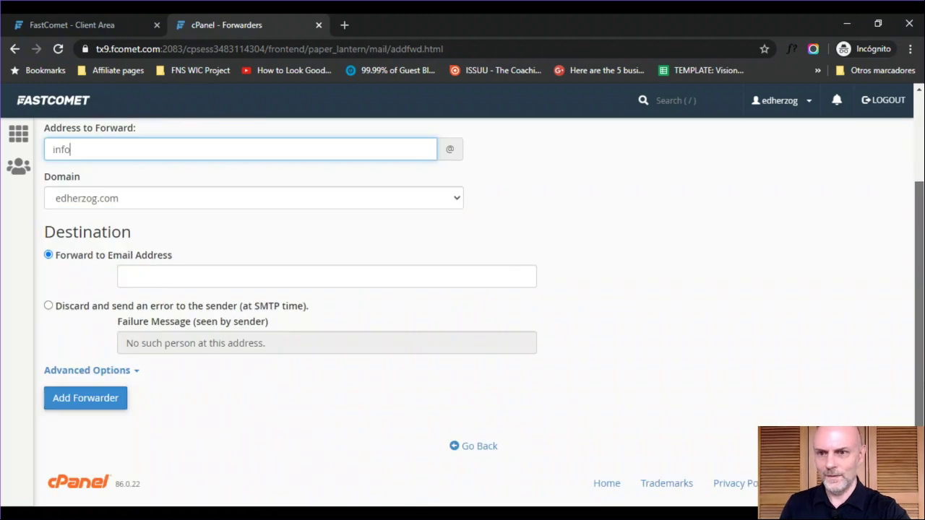
{"action": "left_click", "coordinate": [161, 277]}
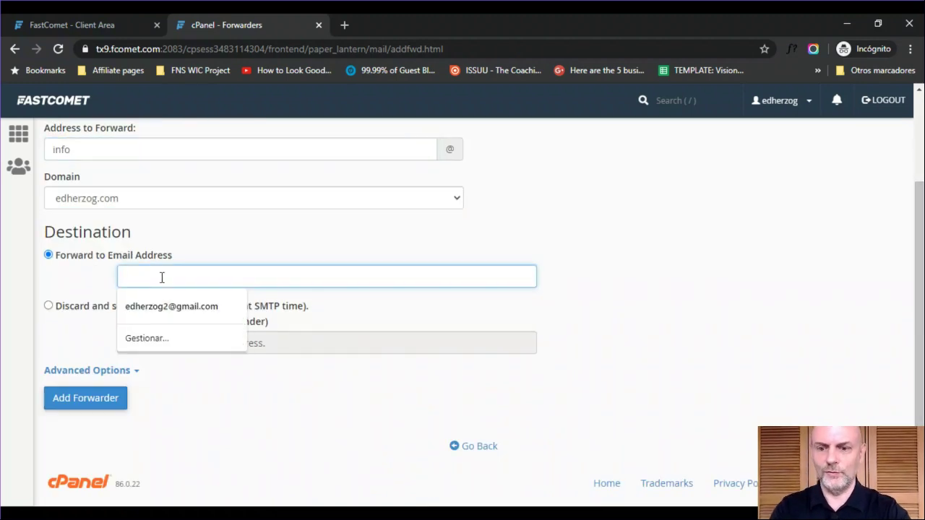
{"action": "left_click", "coordinate": [185, 311]}
{"action": "left_click", "coordinate": [94, 402]}
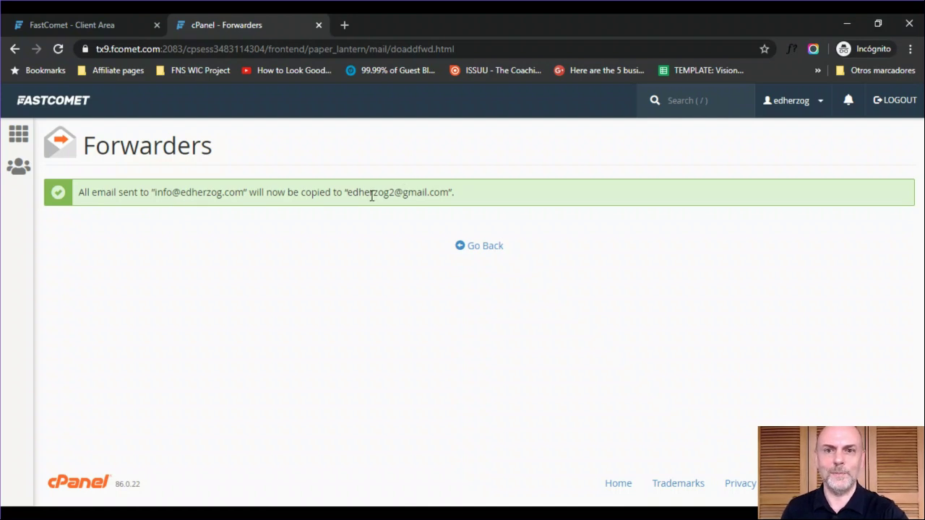
{"action": "left_click", "coordinate": [484, 247]}
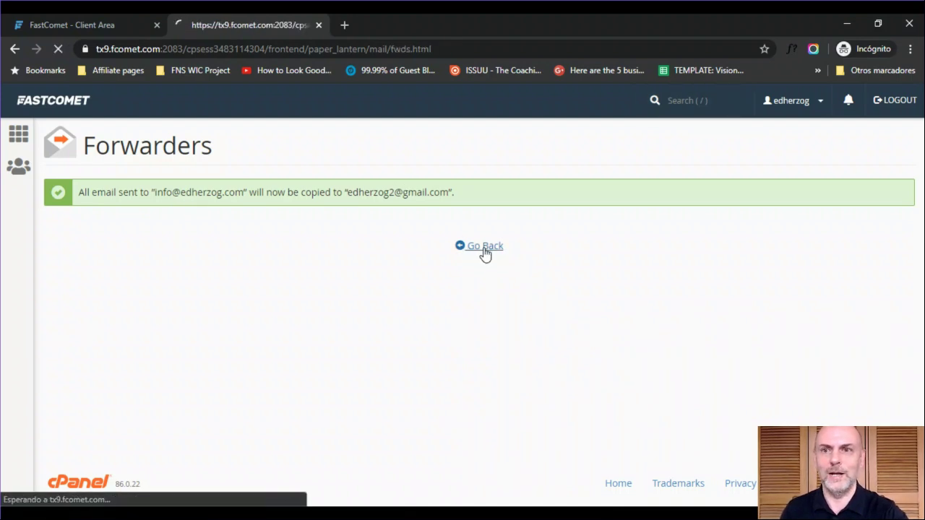
- Filter the cPanel home tools by 'ssl' to list the SSL/TLS and Let's Encrypt tools
{"action": "scroll", "coordinate": [463, 311], "scroll_direction": "down", "scroll_amount": 3}
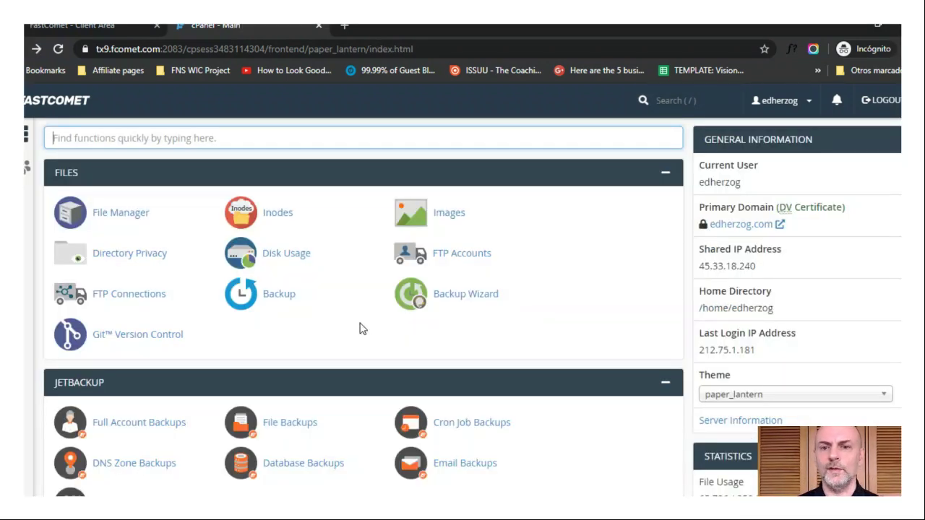
{"action": "type", "text": "ssl"}
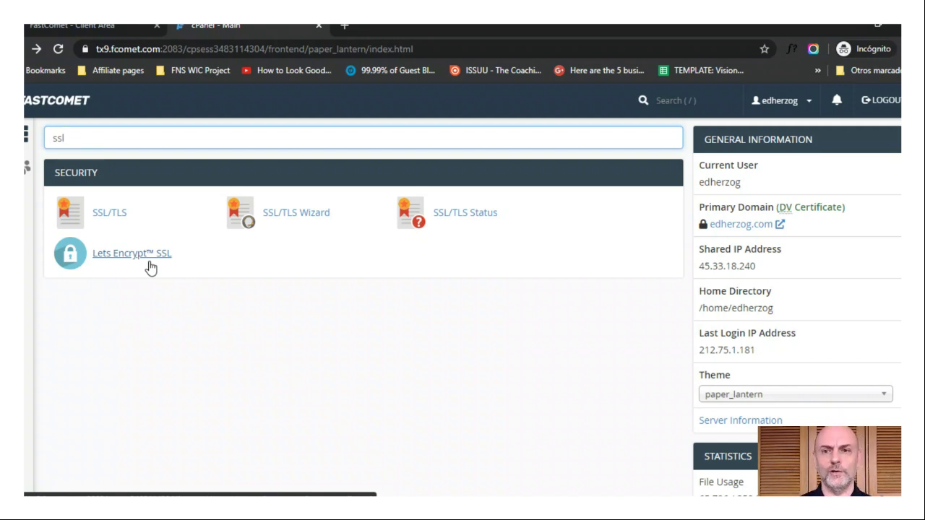
- Review the installed and issuable certificate tables on the Let's Encrypt SSL page
{"action": "left_click", "coordinate": [112, 254]}
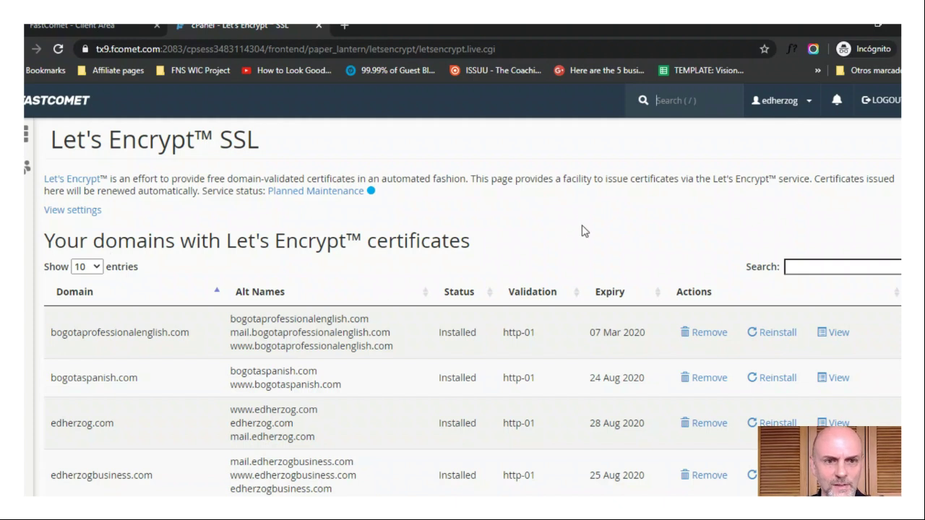
{"action": "scroll", "coordinate": [463, 310], "scroll_direction": "down", "scroll_amount": 1}
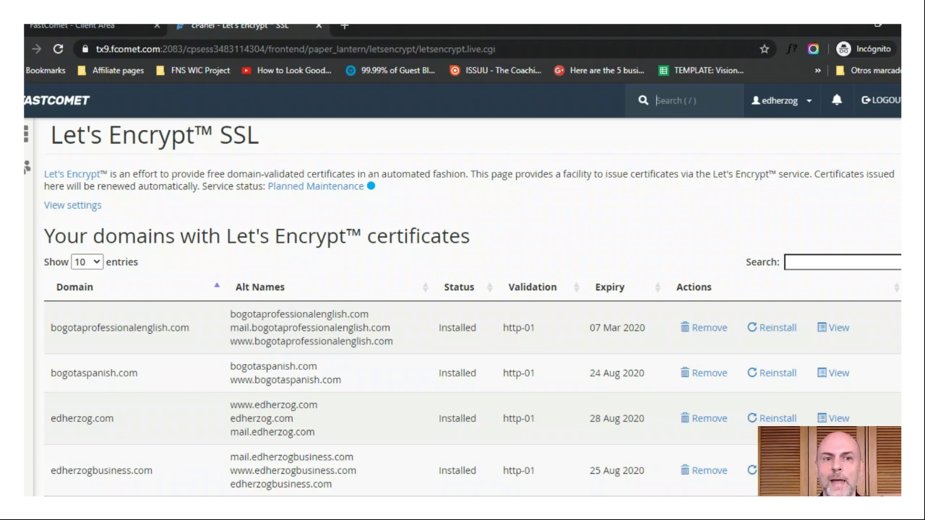
{"action": "scroll", "coordinate": [463, 303], "scroll_direction": "down", "scroll_amount": 3}
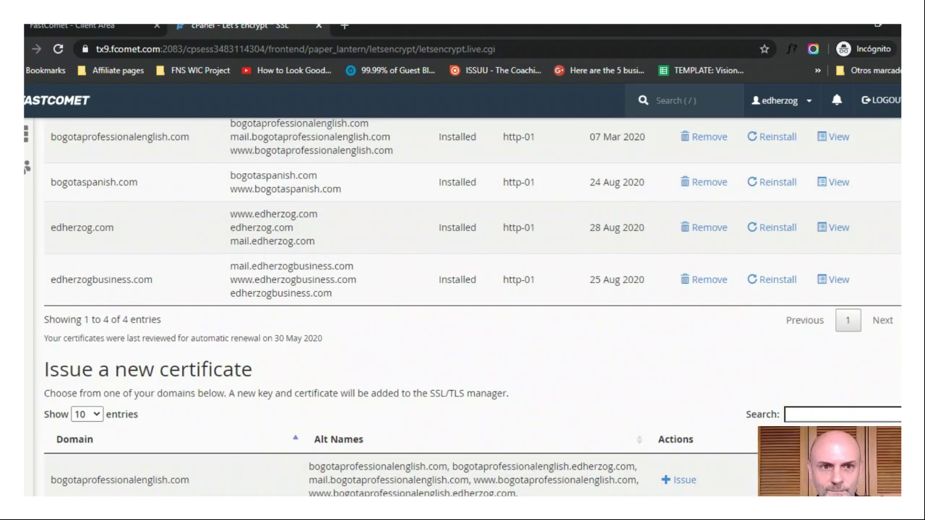
{"action": "scroll", "coordinate": [462, 304], "scroll_direction": "up", "scroll_amount": 2}
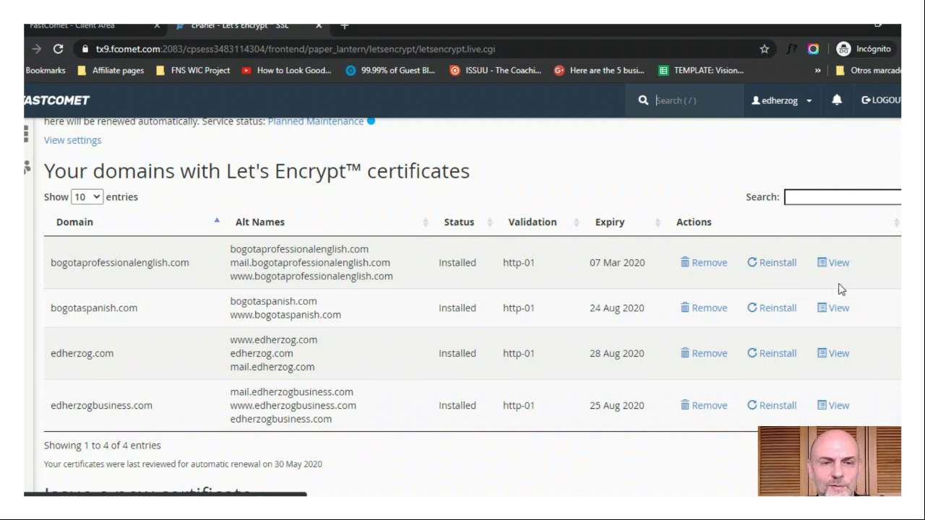
{"action": "scroll", "coordinate": [462, 303], "scroll_direction": "up", "scroll_amount": 1}
{"action": "scroll", "coordinate": [462, 304], "scroll_direction": "down", "scroll_amount": 4}
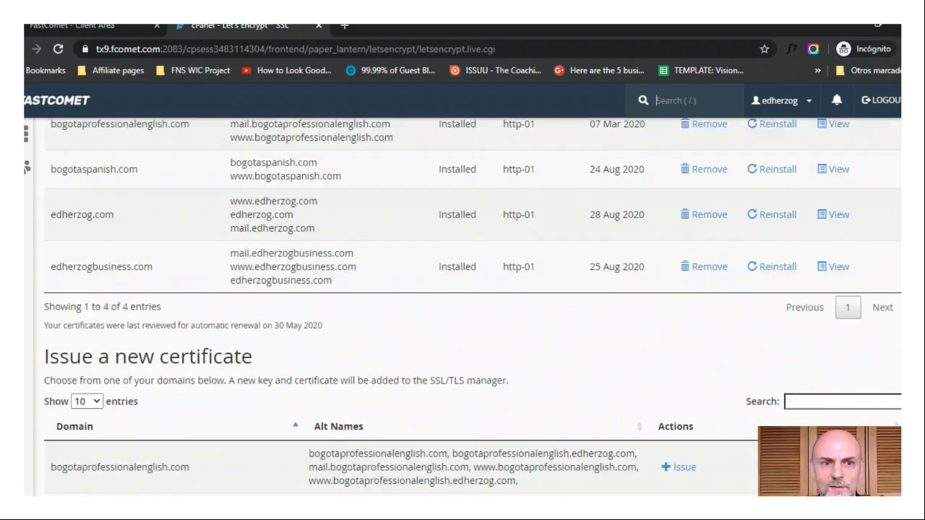
{"action": "scroll", "coordinate": [463, 304], "scroll_direction": "down", "scroll_amount": 1}
{"action": "scroll", "coordinate": [462, 304], "scroll_direction": "down", "scroll_amount": 2}
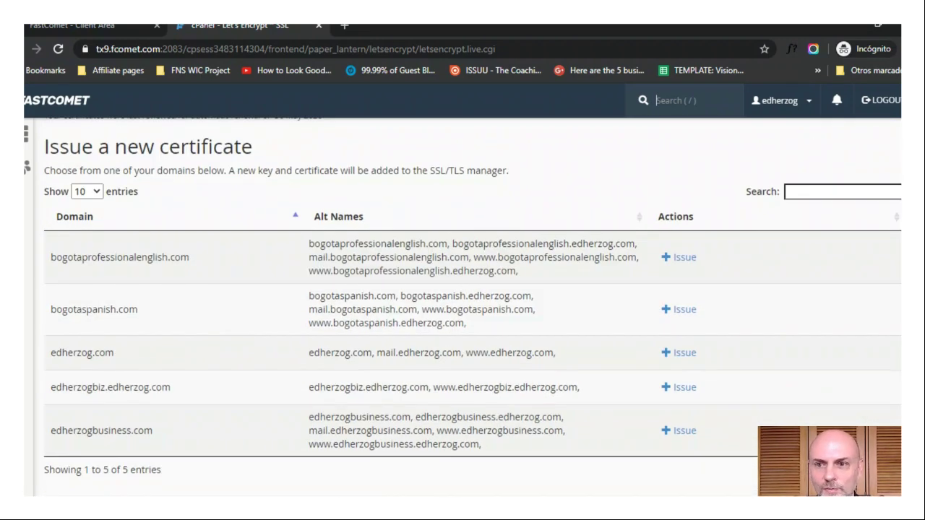
{"action": "scroll", "coordinate": [463, 304], "scroll_direction": "up", "scroll_amount": 1}
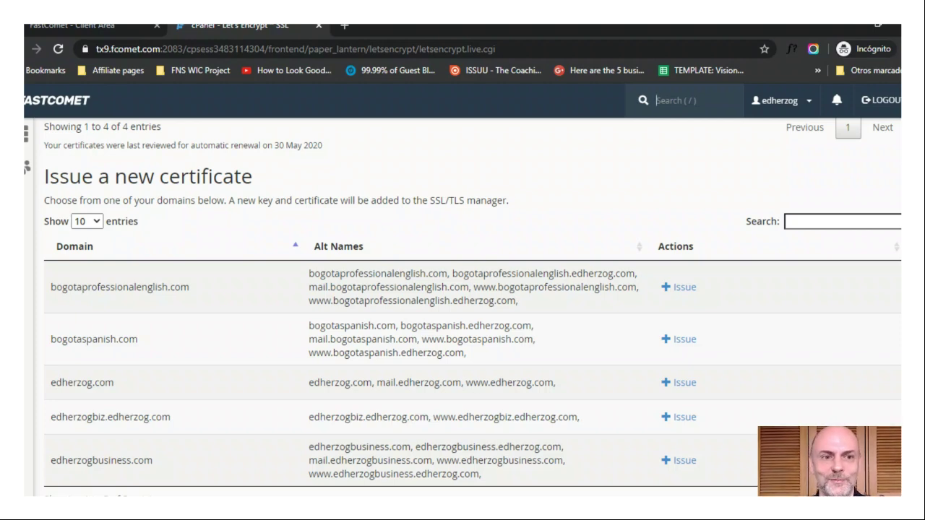
{"action": "scroll", "coordinate": [470, 289], "scroll_direction": "up", "scroll_amount": 5}
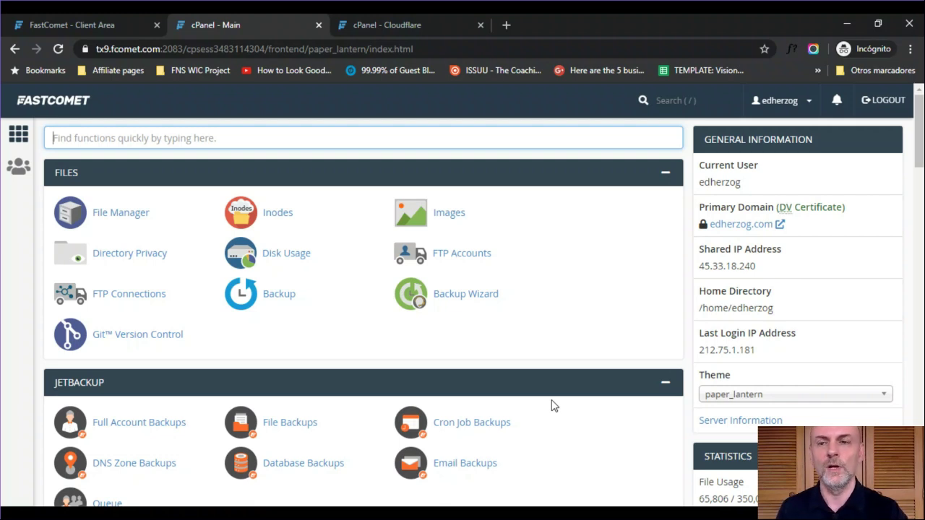
- Open the Cloudflare plugin via a 'cloud' search and keep edherzog.com as the managed domain
{"action": "type", "text": "cloud"}
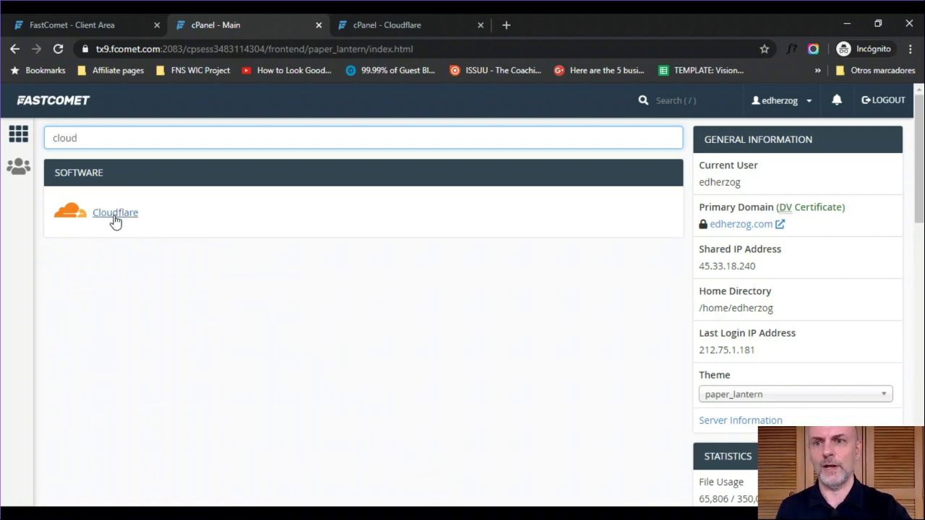
{"action": "left_click", "coordinate": [387, 30]}
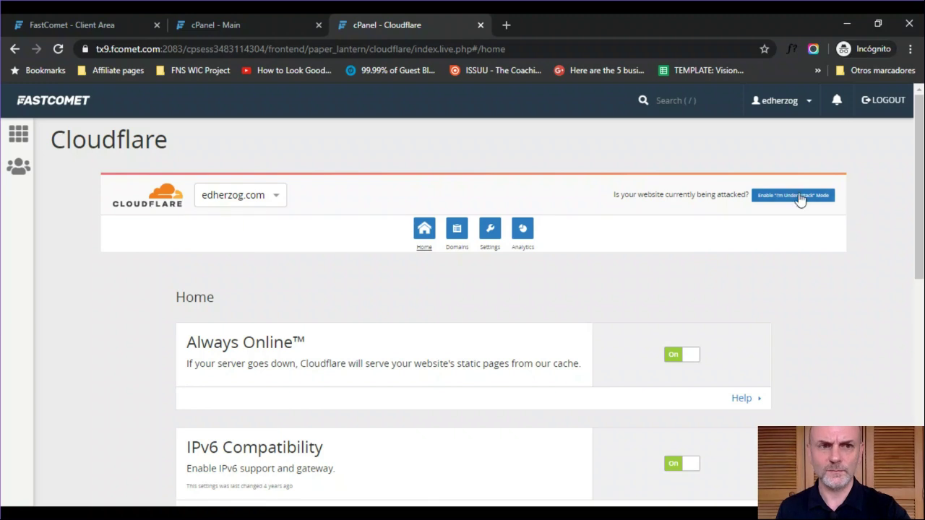
{"action": "left_click", "coordinate": [278, 204]}
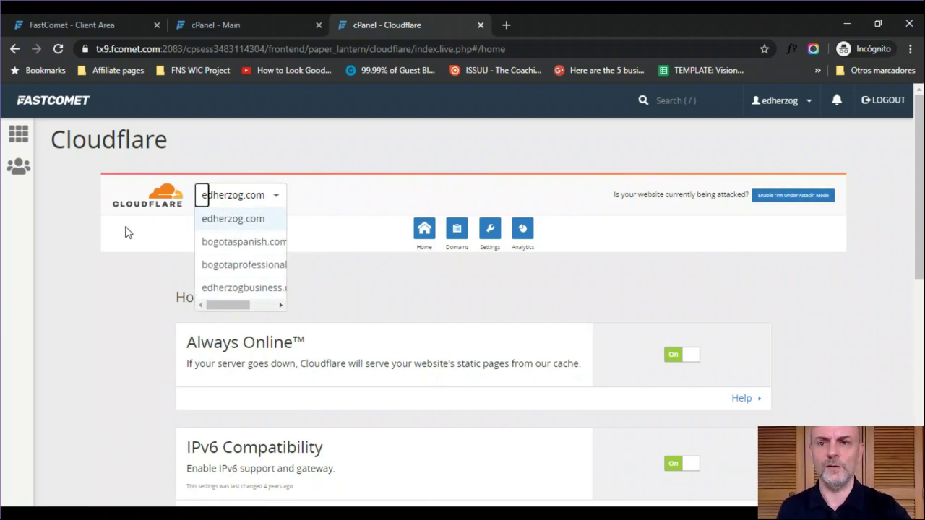
{"action": "left_click", "coordinate": [149, 279]}
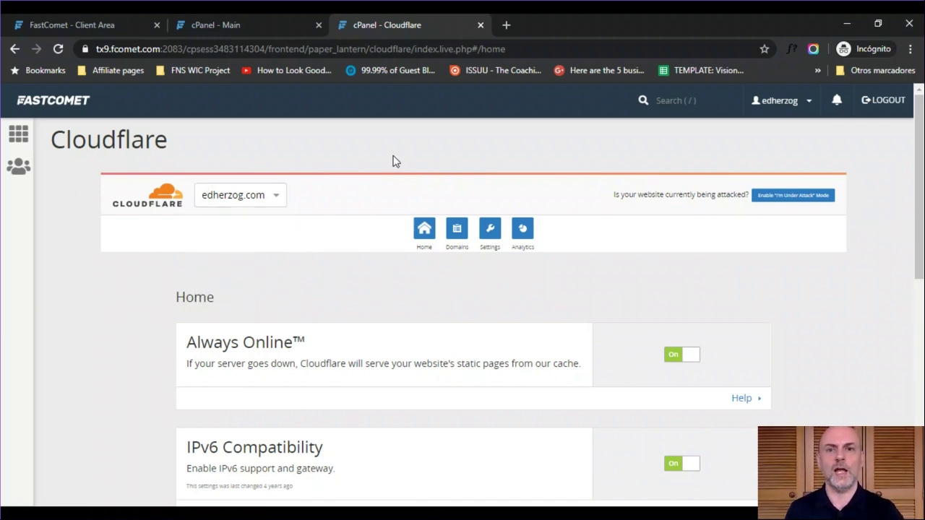
- Review the Cloudflare Home options and purge Cloudflare's cached files for the site
{"action": "mouse_move", "coordinate": [921, 165]}
{"action": "left_mouse_down"}
{"action": "mouse_move", "coordinate": [920, 240]}
{"action": "mouse_move", "coordinate": [921, 169]}
{"action": "left_mouse_up"}
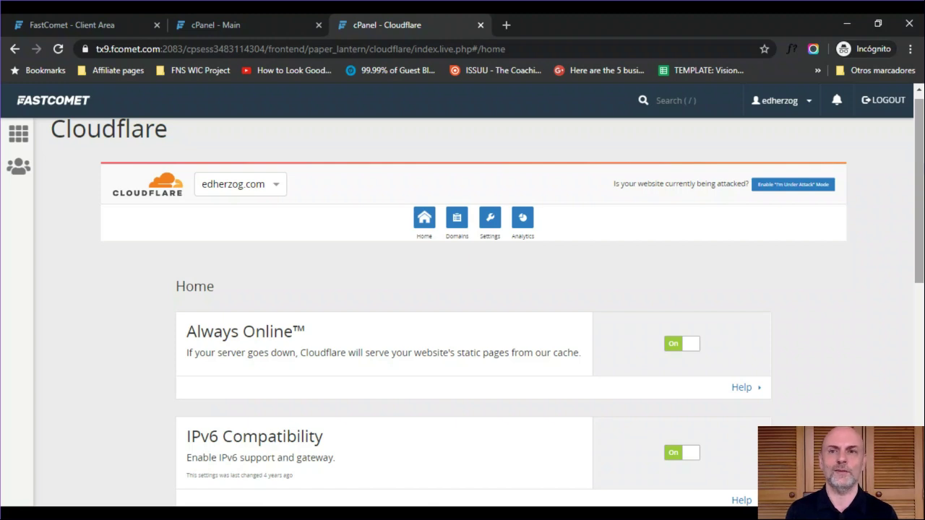
{"action": "scroll", "coordinate": [474, 311], "scroll_direction": "down", "scroll_amount": 2}
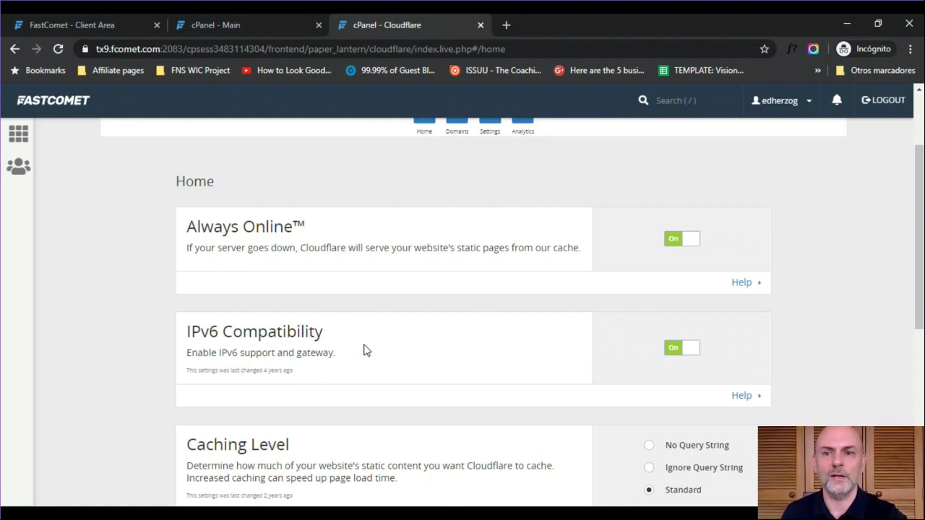
{"action": "left_click_drag", "start_coordinate": [920, 198], "coordinate": [923, 256]}
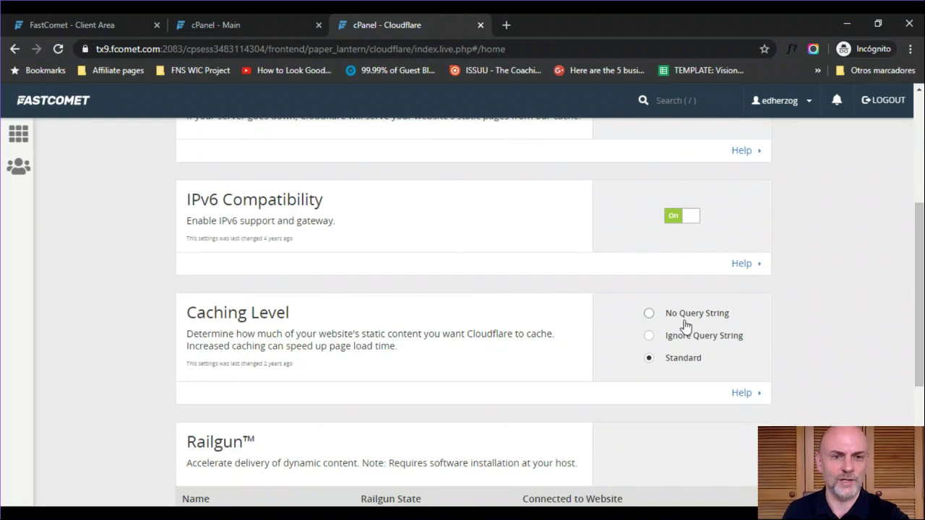
{"action": "scroll", "coordinate": [474, 311], "scroll_direction": "down", "scroll_amount": 3}
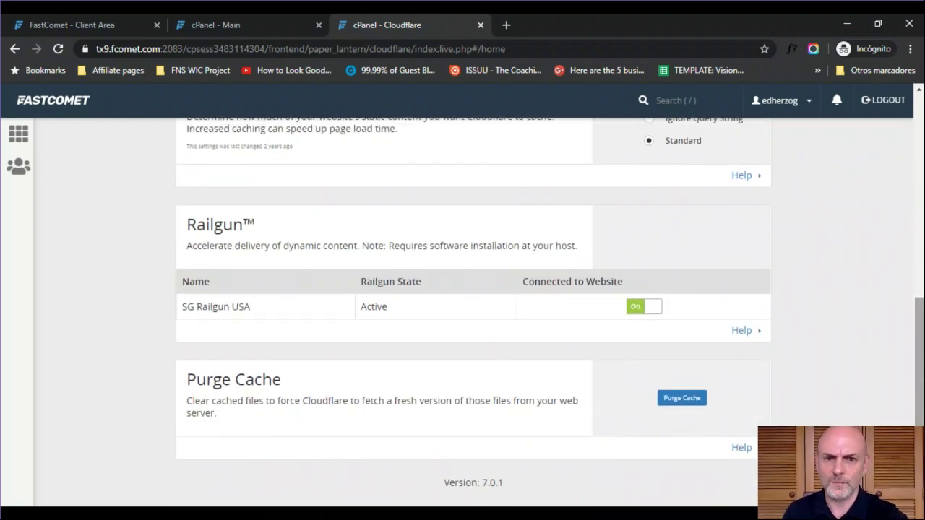
{"action": "left_click", "coordinate": [680, 399]}
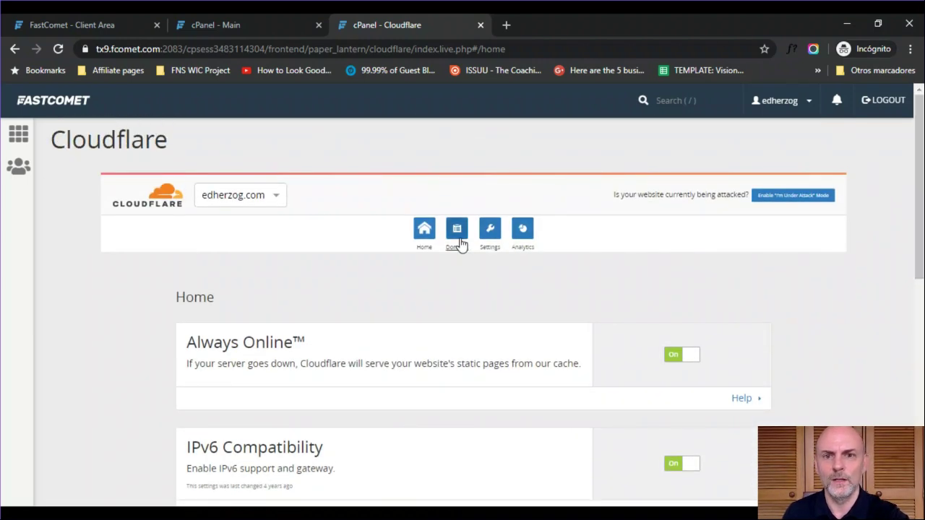
{"action": "left_click", "coordinate": [460, 244]}
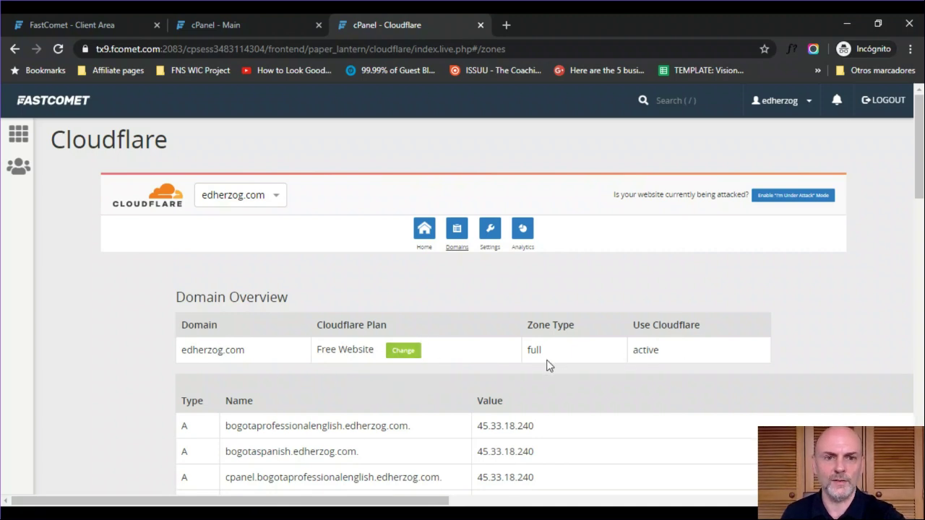
- Scroll through the DNS records in Cloudflare's domain overview for edherzog.com
{"action": "left_click_drag", "start_coordinate": [919, 173], "coordinate": [919, 195]}
{"action": "scroll", "coordinate": [477, 289], "scroll_direction": "down", "scroll_amount": 3}
{"action": "left_click_drag", "start_coordinate": [920, 252], "coordinate": [920, 173]}
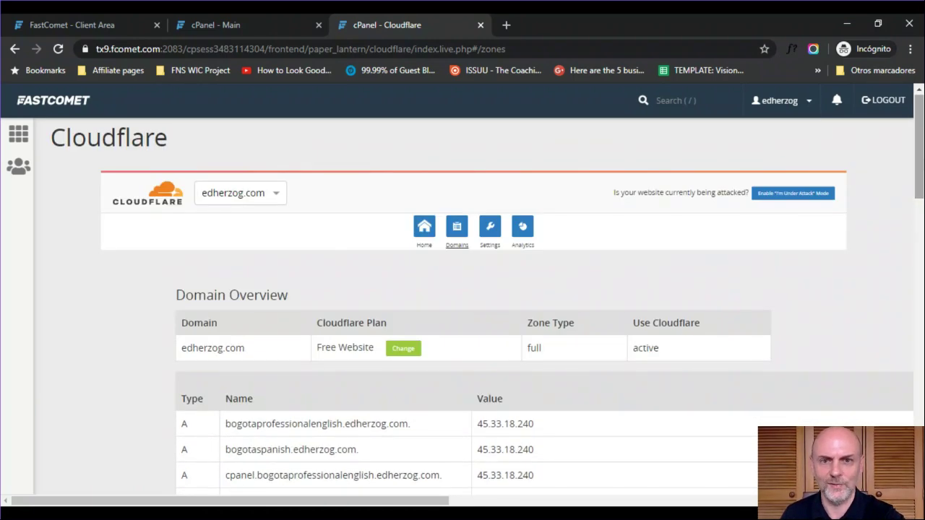
{"action": "left_click", "coordinate": [490, 242]}
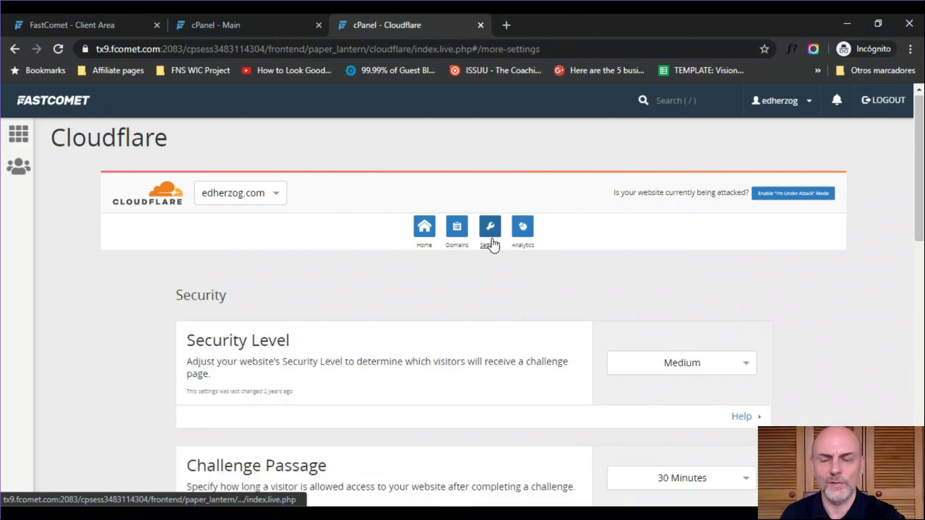
- Scroll through Cloudflare Settings, showing Medium security level and 30-minute challenge passage
{"action": "scroll", "coordinate": [490, 243], "scroll_direction": "down", "scroll_amount": 2}
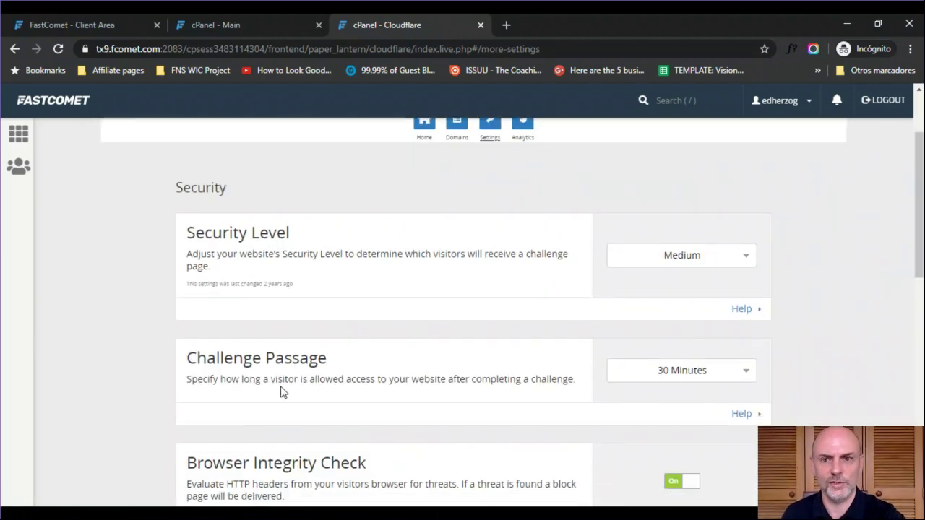
{"action": "left_click_drag", "start_coordinate": [919, 210], "coordinate": [923, 418]}
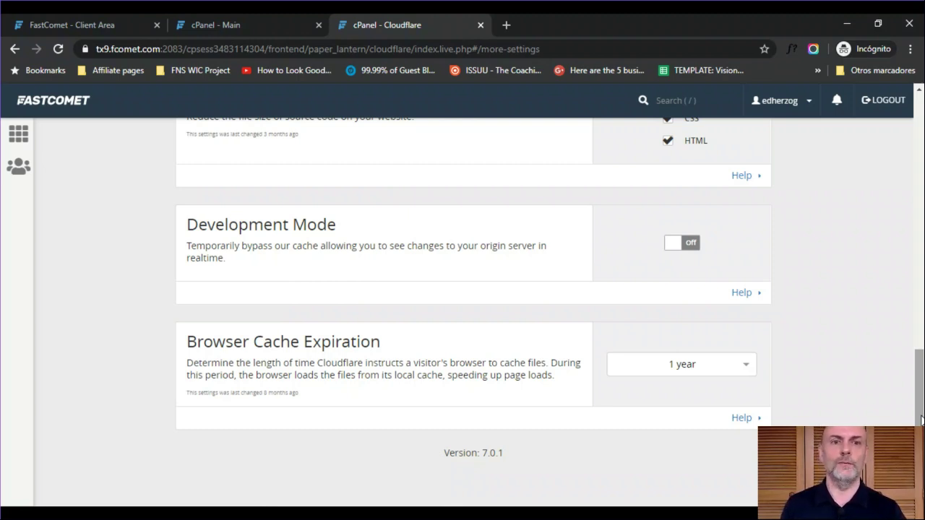
{"action": "left_click_drag", "start_coordinate": [922, 419], "coordinate": [922, 231]}
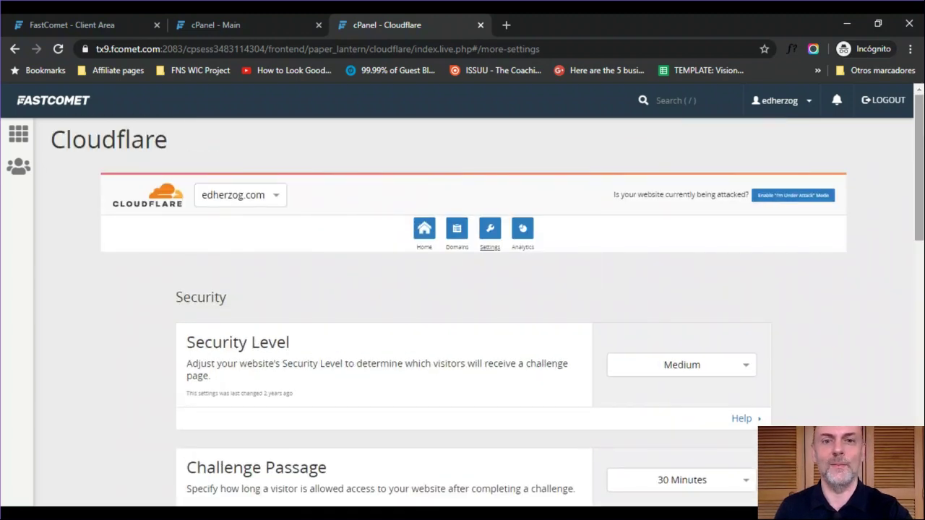
- Open Cloudflare Analytics: 16949 requests, 15986 SSL-secured, 270.2 MB bandwidth saved
{"action": "left_click", "coordinate": [527, 244]}
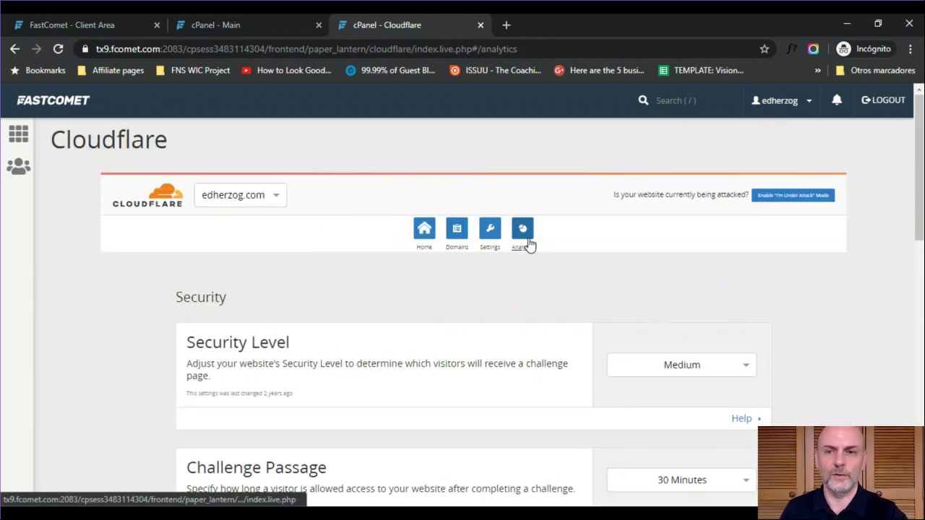
{"action": "scroll", "coordinate": [528, 244], "scroll_direction": "down", "scroll_amount": 4}
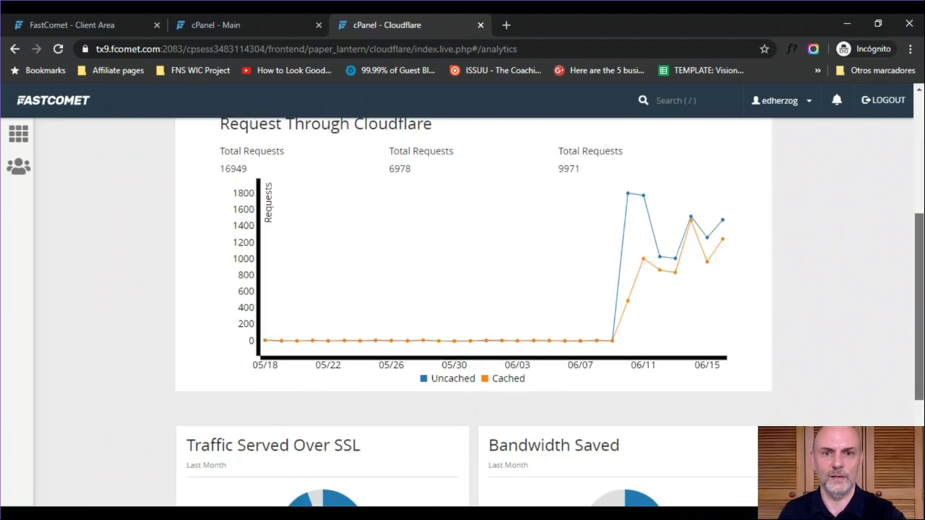
{"action": "scroll", "coordinate": [543, 363], "scroll_direction": "down", "scroll_amount": 2}
{"action": "scroll", "coordinate": [543, 363], "scroll_direction": "up", "scroll_amount": 3}
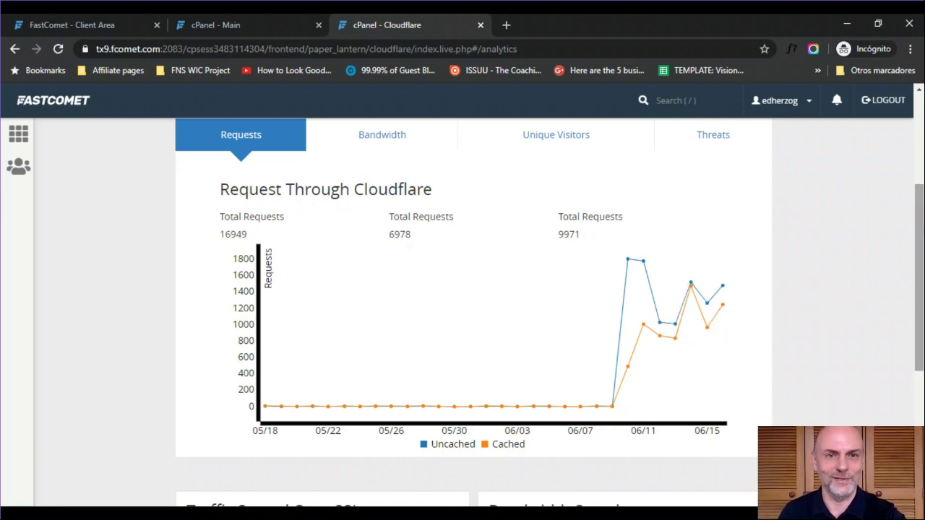
{"action": "left_click_drag", "start_coordinate": [920, 282], "coordinate": [921, 211]}
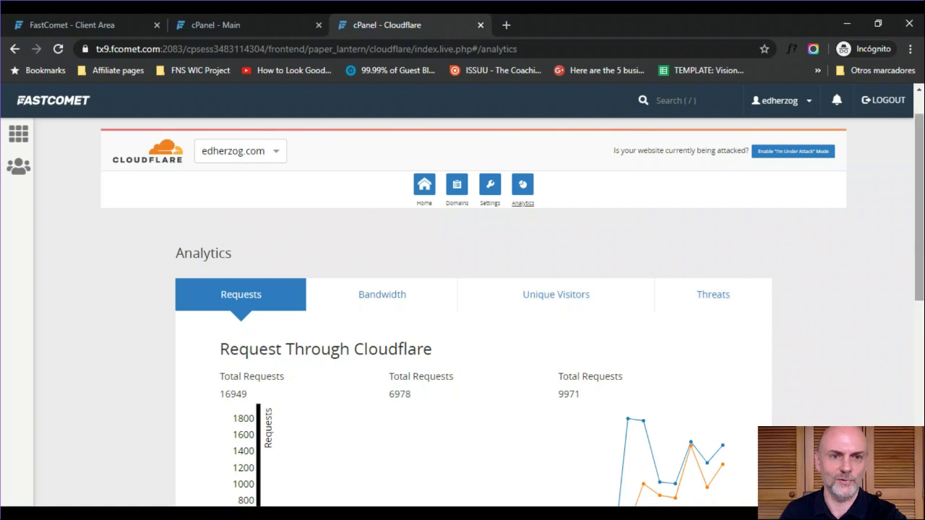
{"action": "left_click_drag", "start_coordinate": [919, 214], "coordinate": [919, 409]}
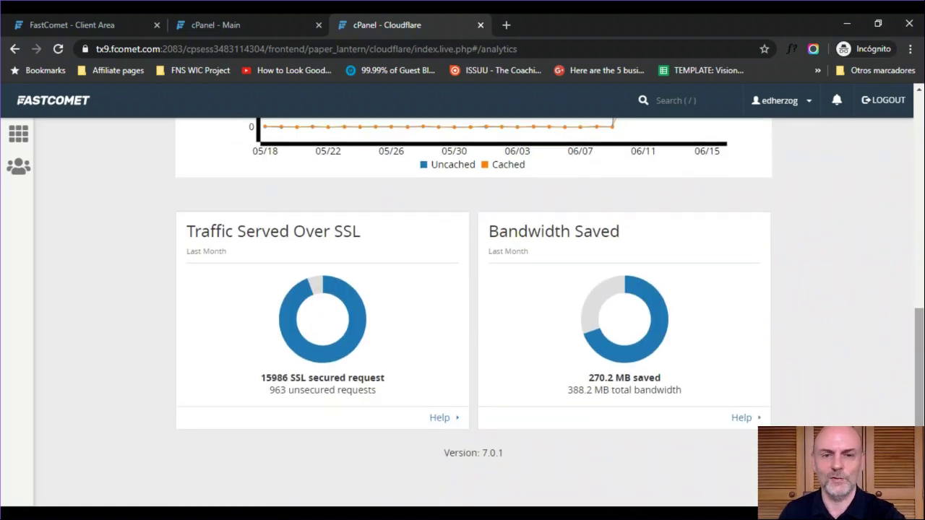